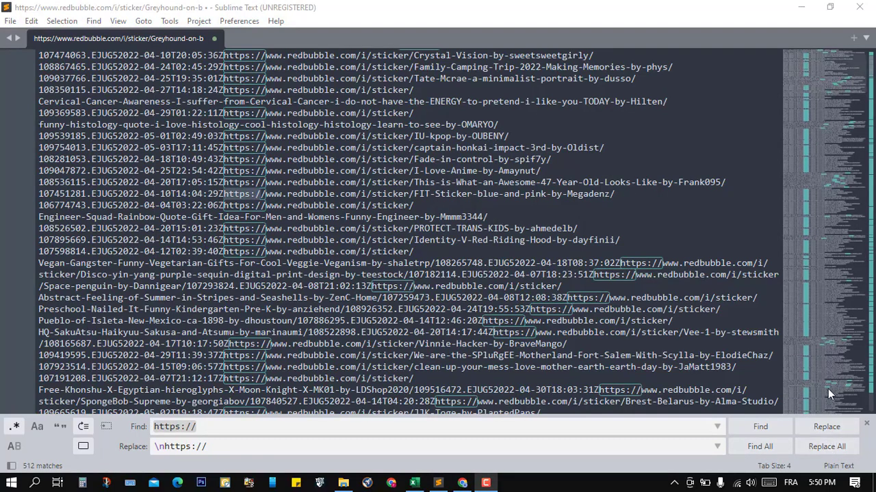
click(826, 447)
click(825, 448)
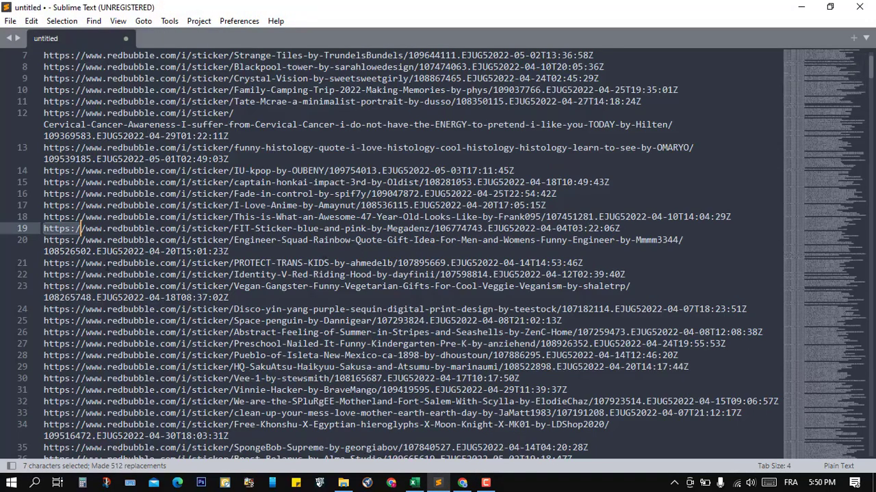
scroll(411, 253, up, 2)
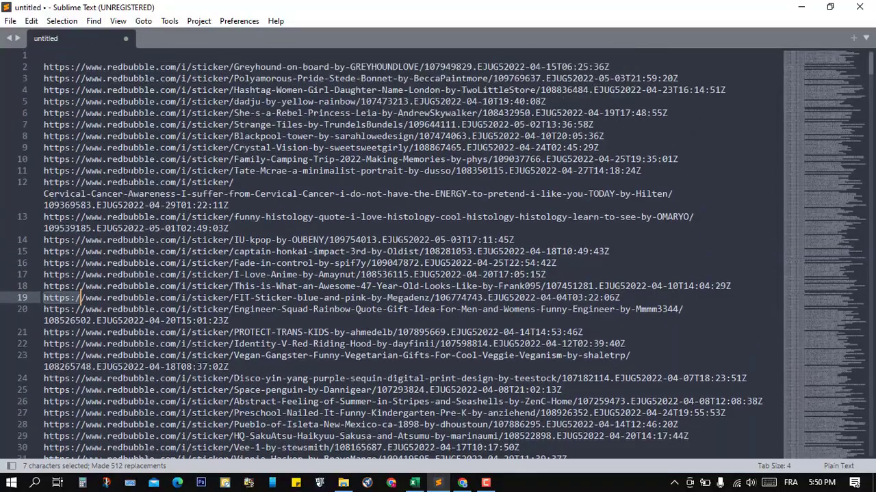
Step: Check the separated sticker links through to the final line, and copy the whole list
scroll(410, 253, down, 20)
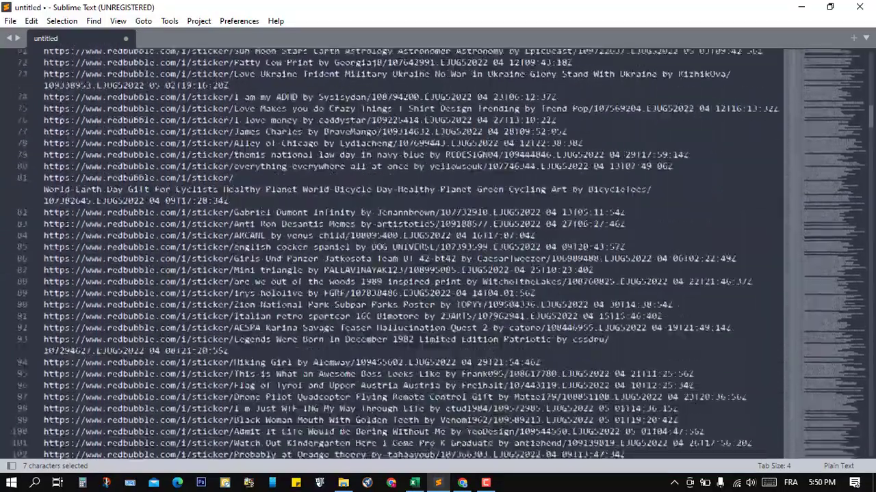
scroll(411, 253, down, 20)
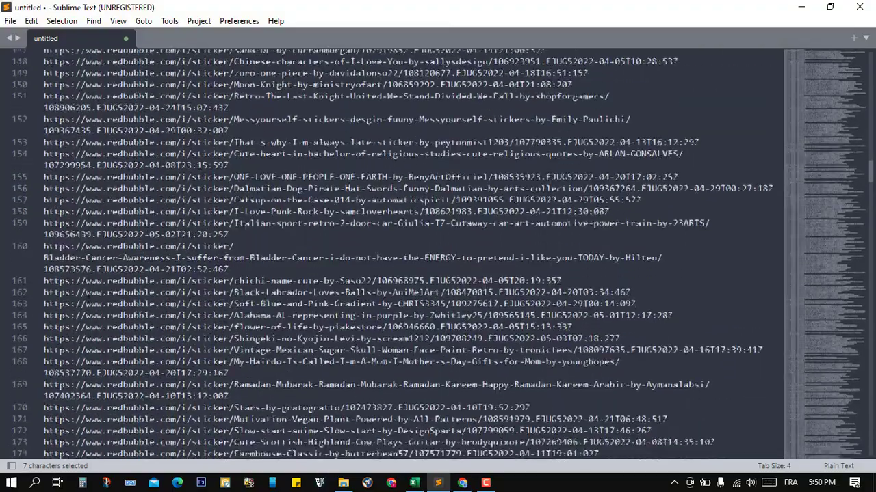
scroll(411, 253, down, 14)
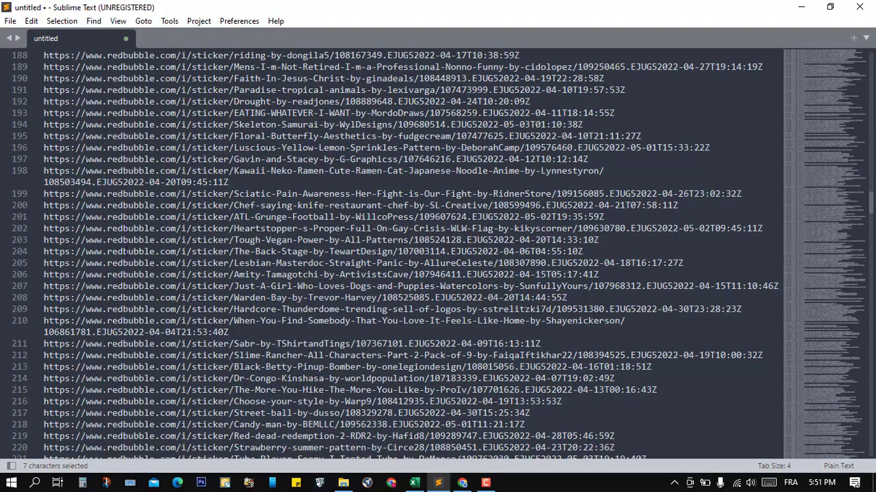
scroll(127, 251, down, 20)
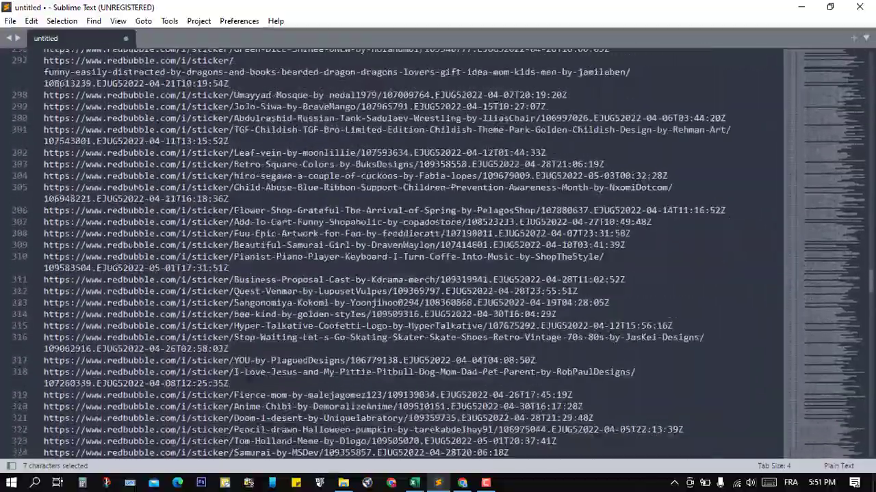
scroll(410, 254, down, 20)
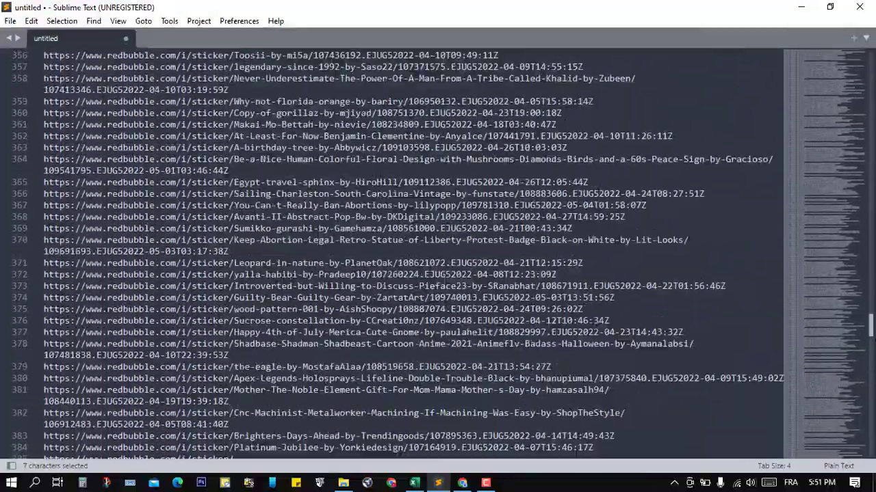
drag(871, 327, 870, 425)
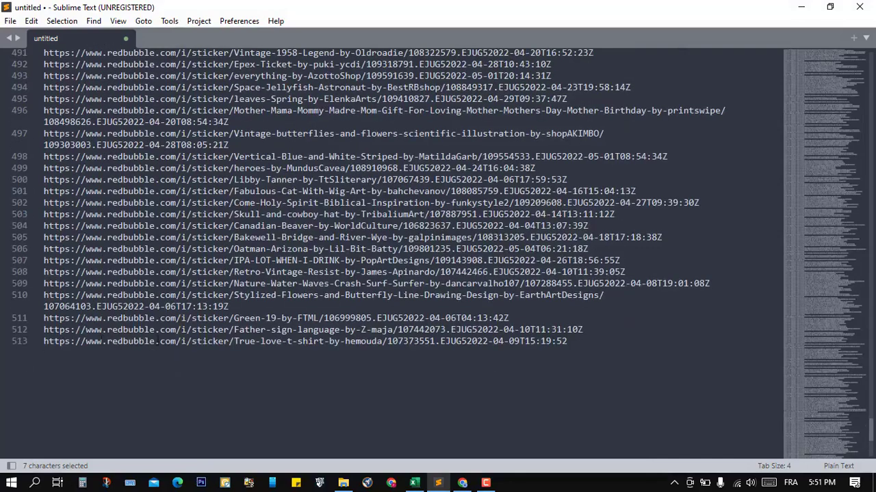
drag(577, 345, 164, 157)
key(Left)
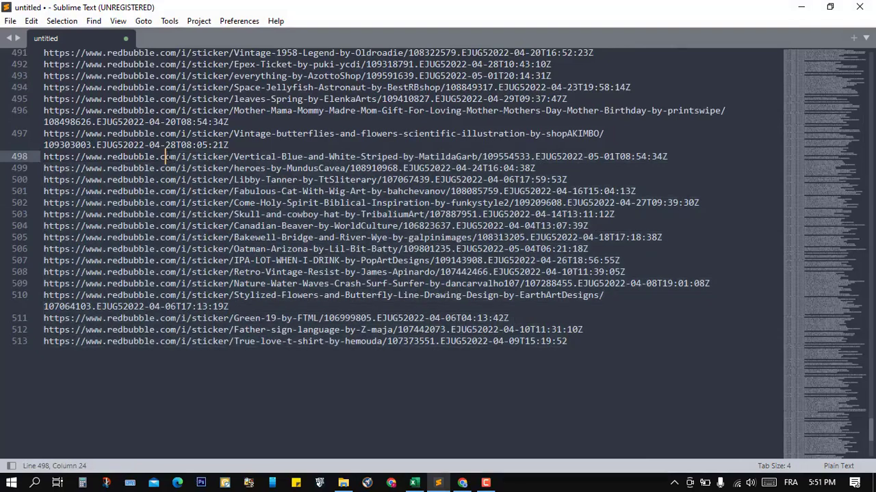
key(ctrl+a)
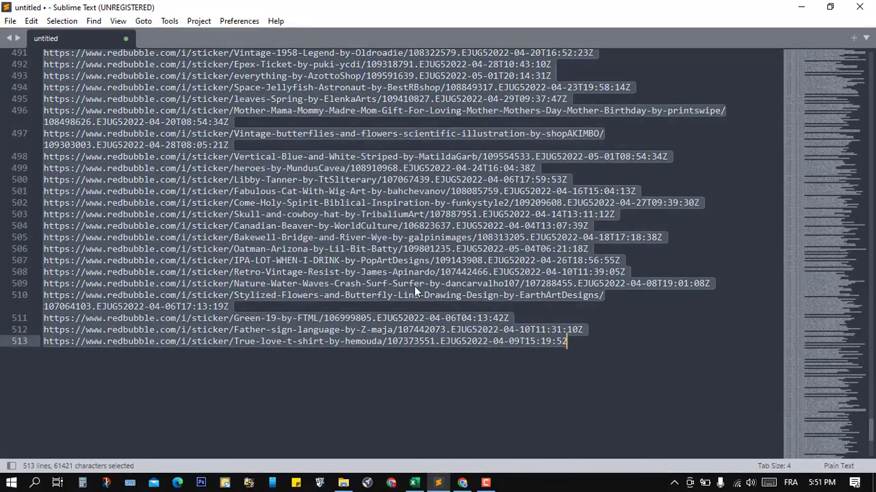
key(ctrl+c)
Step: Switch to the Excel workbook and paste the copied links into Sheet1 starting at cell A2
click(414, 483)
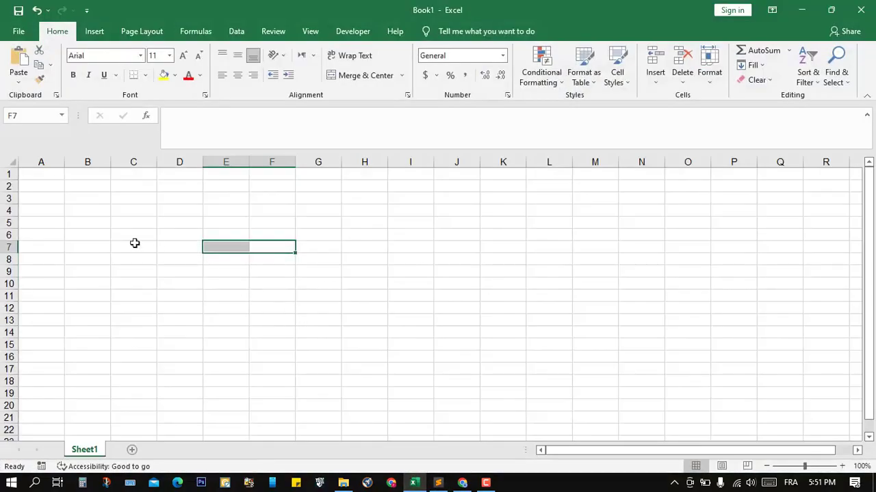
click(93, 246)
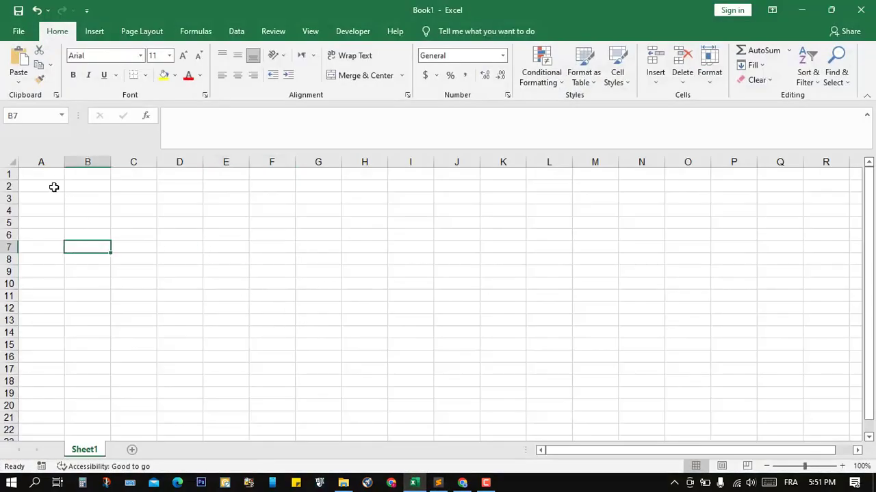
click(53, 187)
key(ctrl+v)
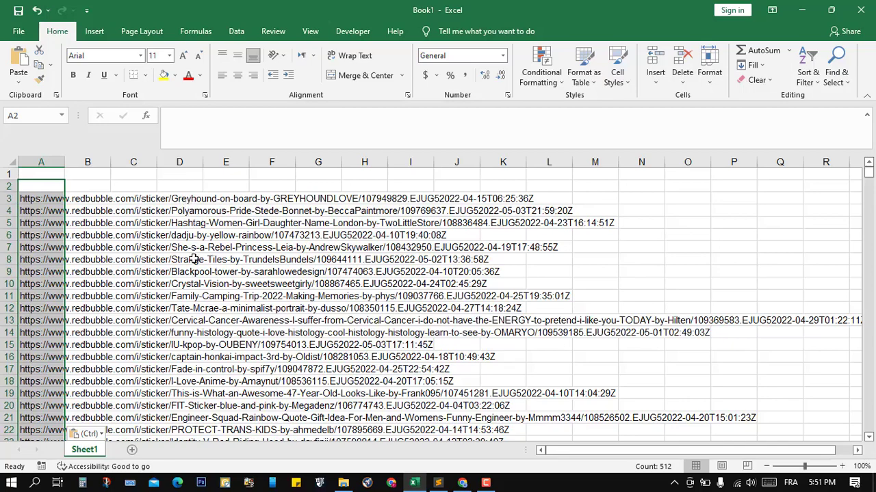
Step: Delete the empty row 2 above the links and widen column A to fit most of the link text
click(8, 186)
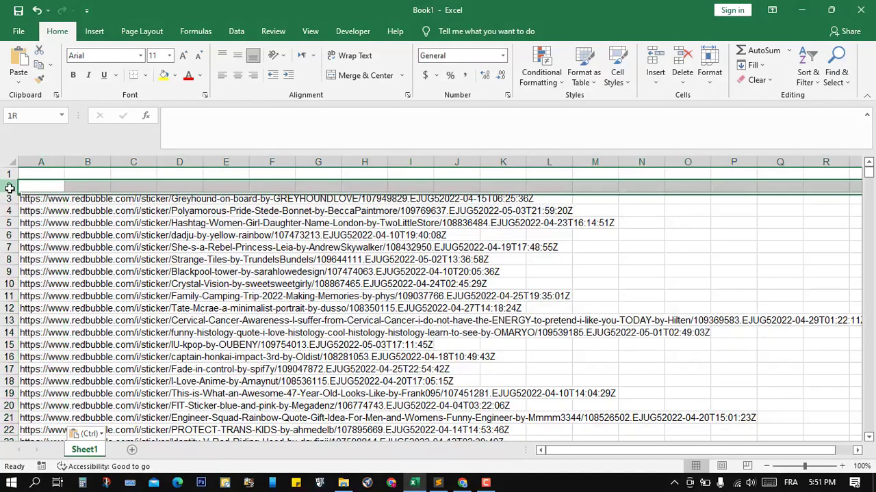
click(682, 61)
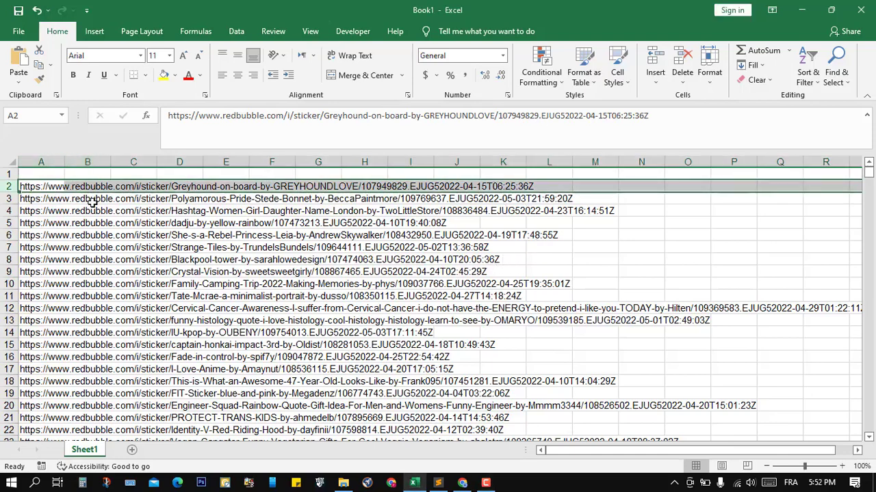
click(87, 319)
drag(94, 243, 75, 211)
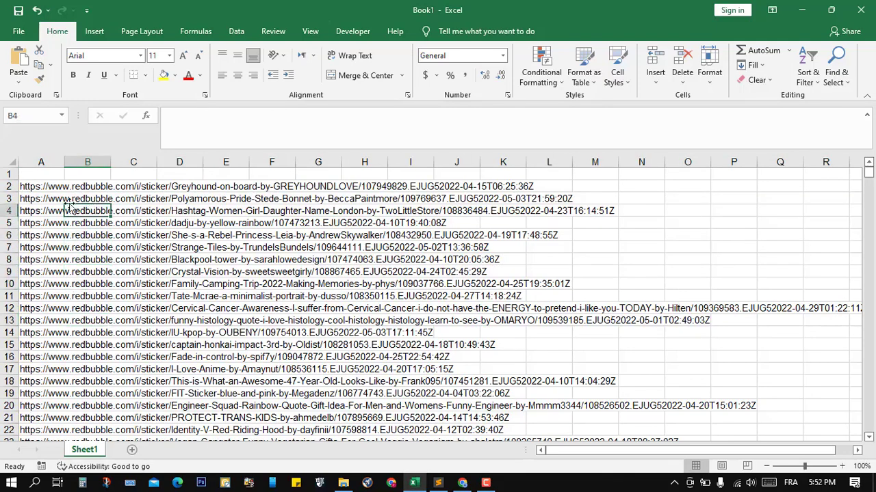
drag(65, 162, 686, 164)
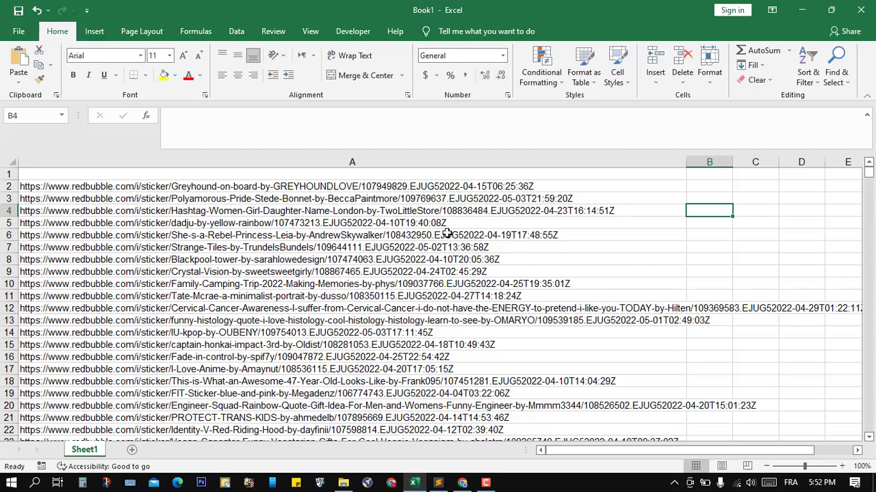
click(83, 191)
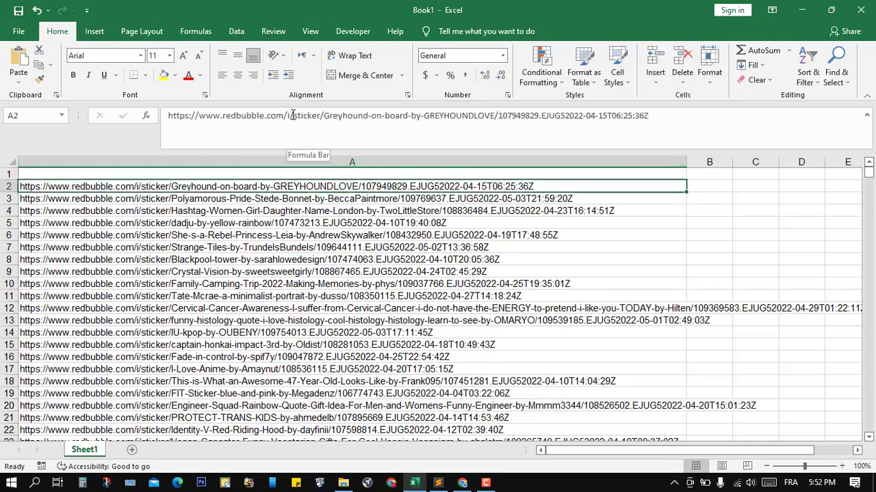
drag(296, 115, 165, 117)
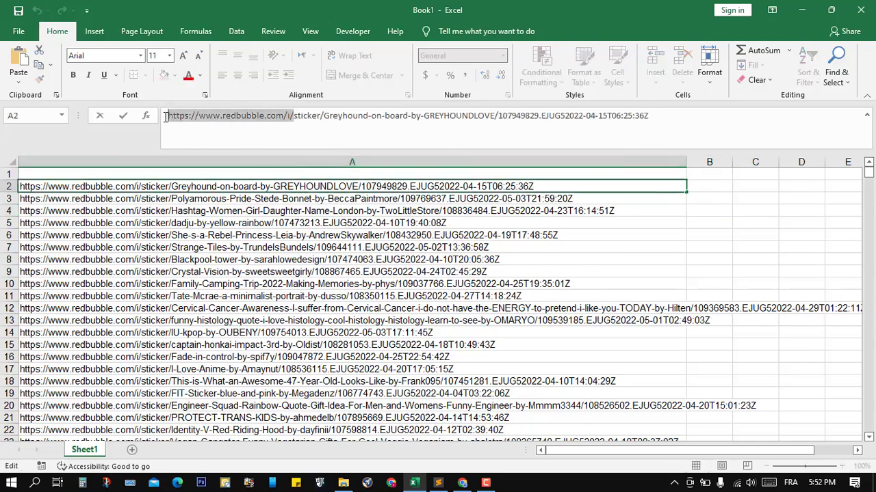
click(159, 222)
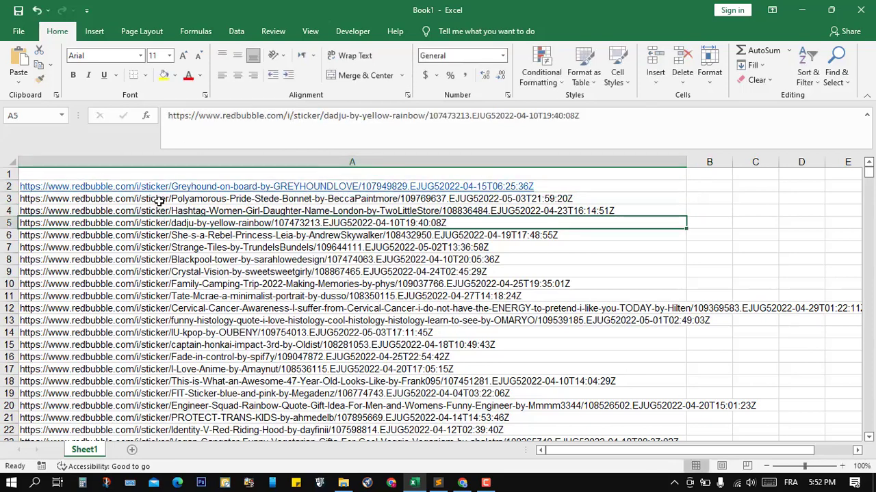
click(159, 199)
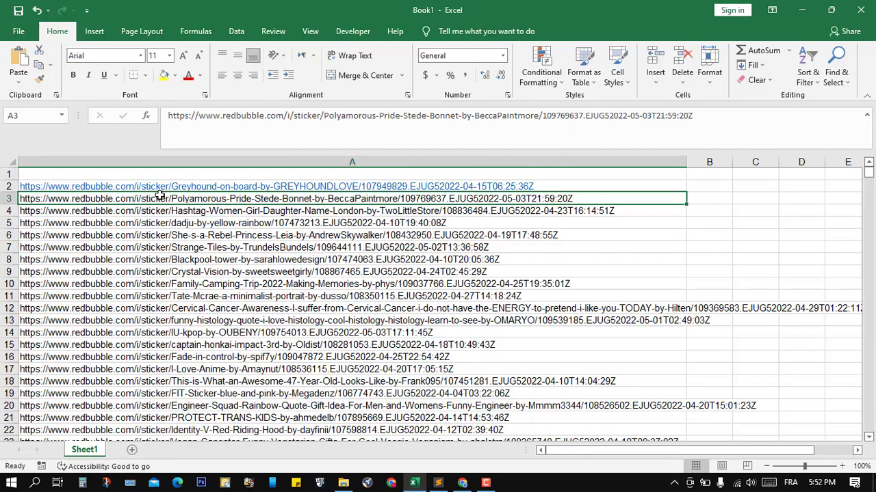
key(ctrl+h)
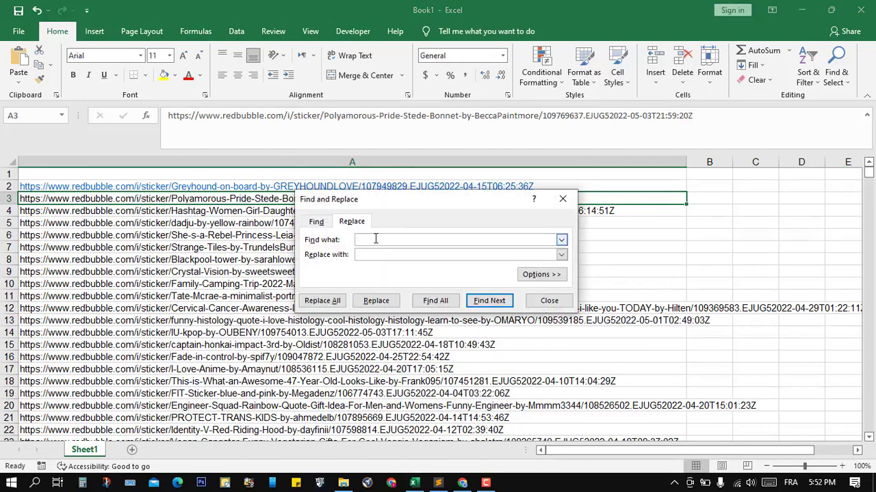
key(ctrl+v)
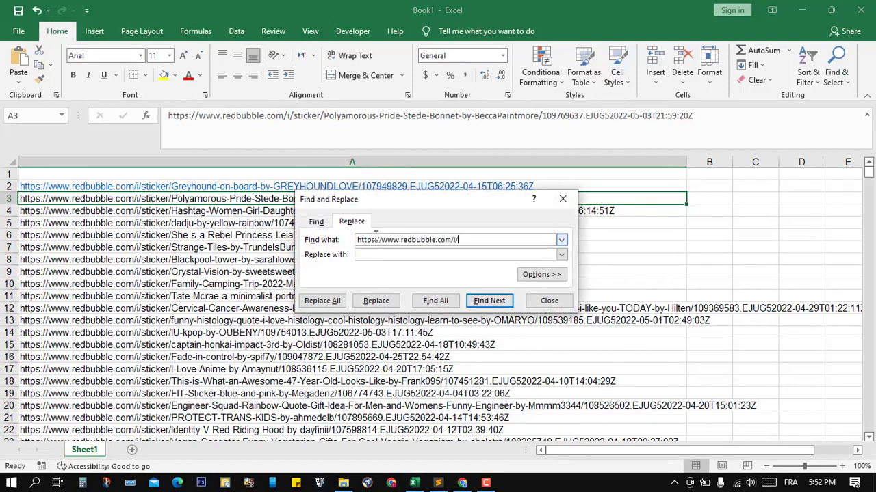
click(374, 253)
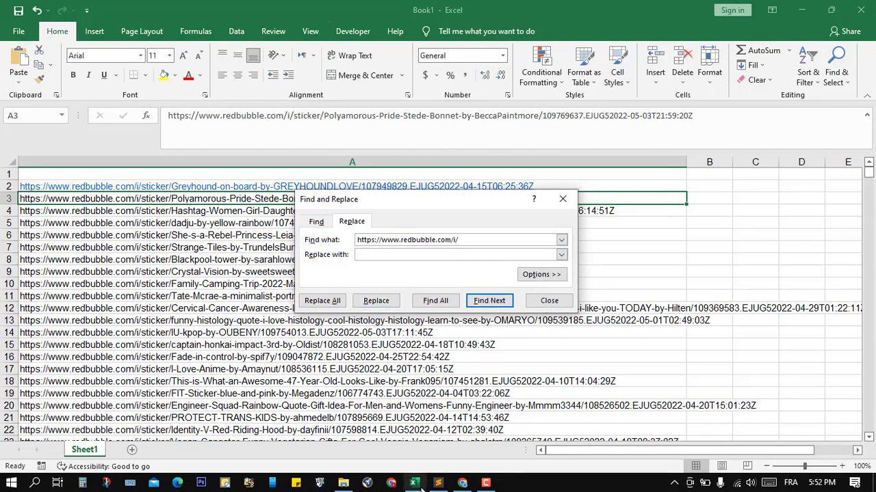
Step: Switch to Chrome and, in the Replace text online tool, set the find text to mom and clear the replacement text
click(458, 484)
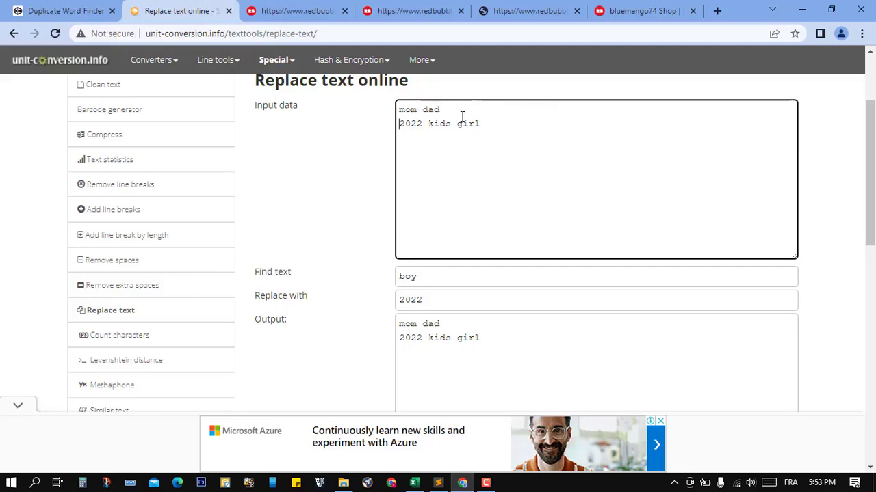
double_click(407, 110)
key(ctrl+c)
click(420, 275)
double_click(420, 275)
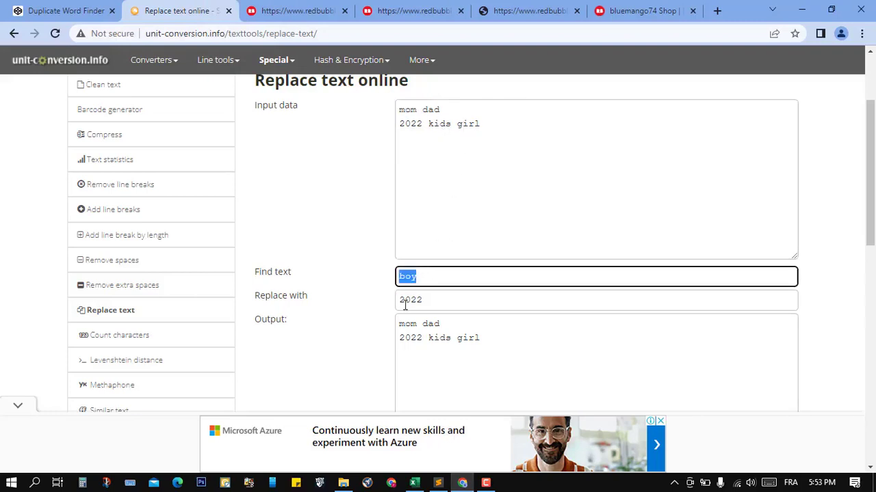
key(ctrl+v)
click(419, 299)
double_click(419, 299)
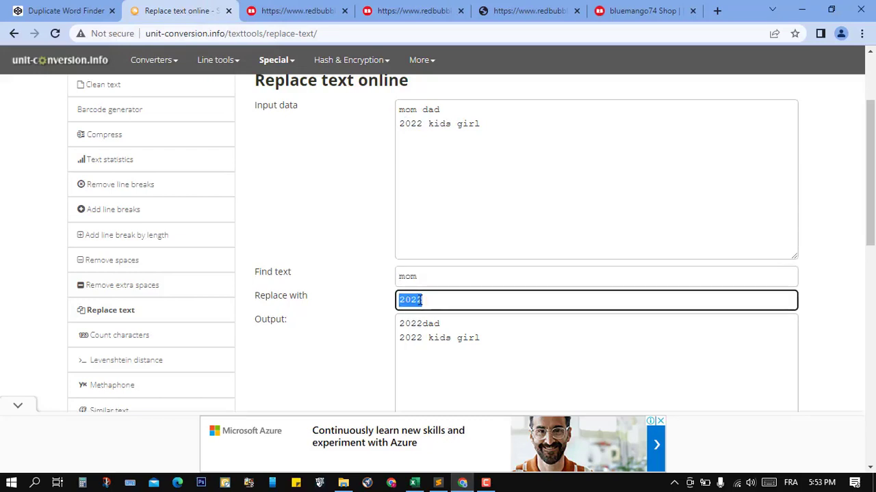
key(BackSpace)
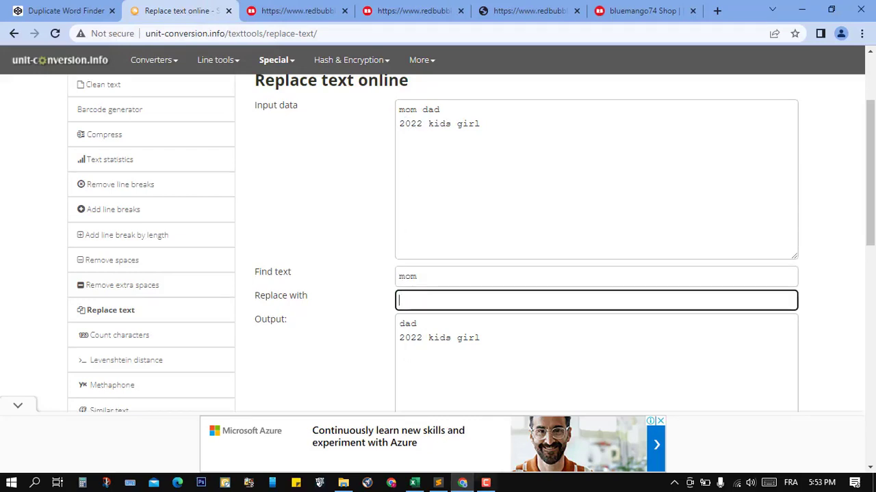
click(415, 484)
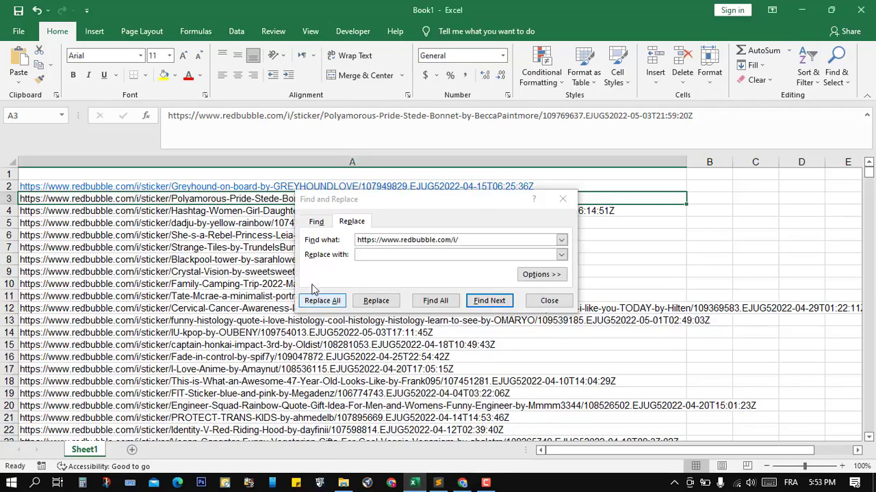
click(361, 254)
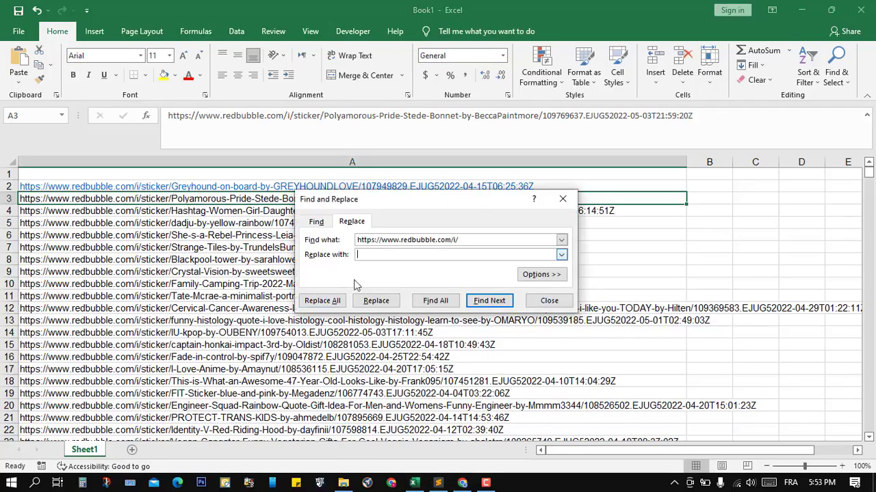
click(316, 302)
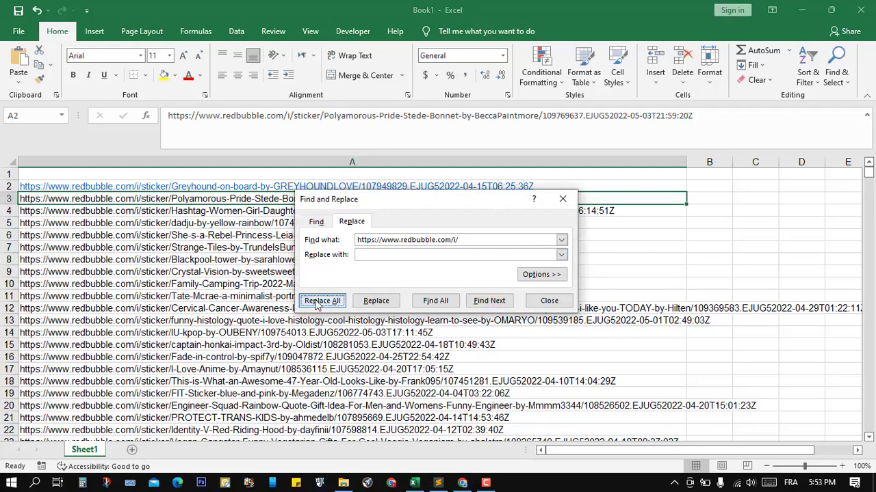
click(434, 279)
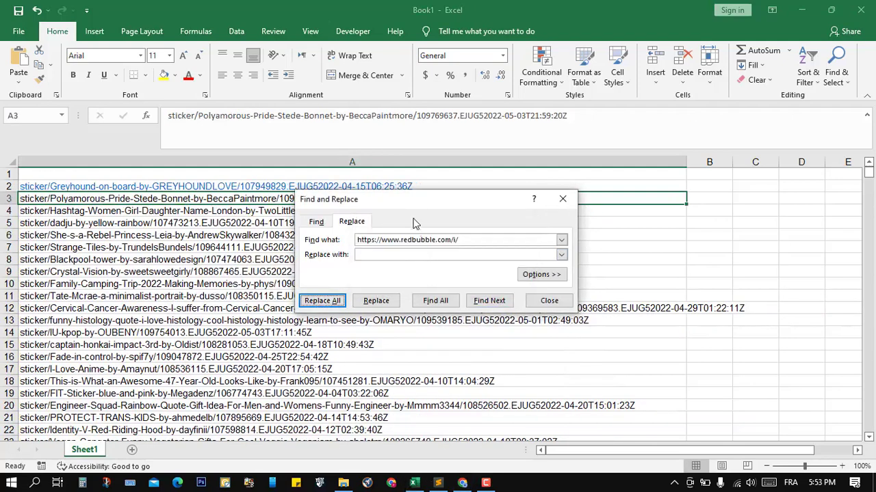
drag(416, 209, 245, 228)
key(Escape)
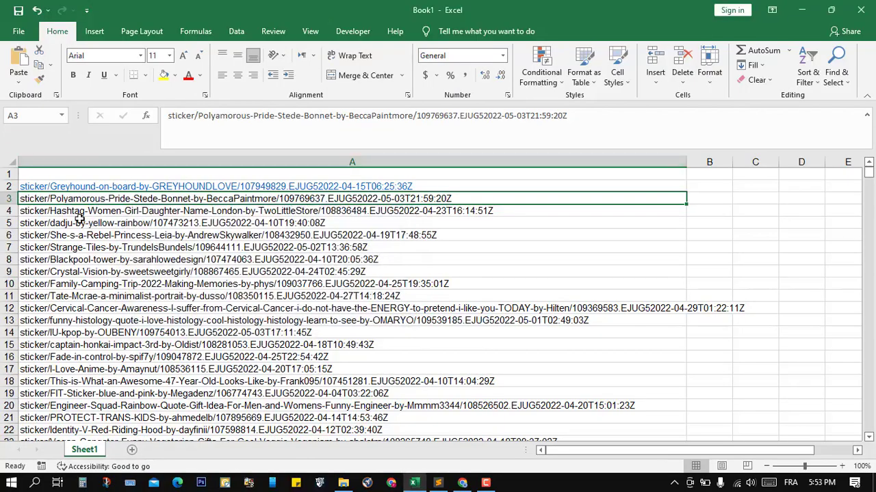
Step: Look through the shortened sticker entries in column A down to the last filled row and return to the start
scroll(41, 257, down, 16)
scroll(39, 259, down, 20)
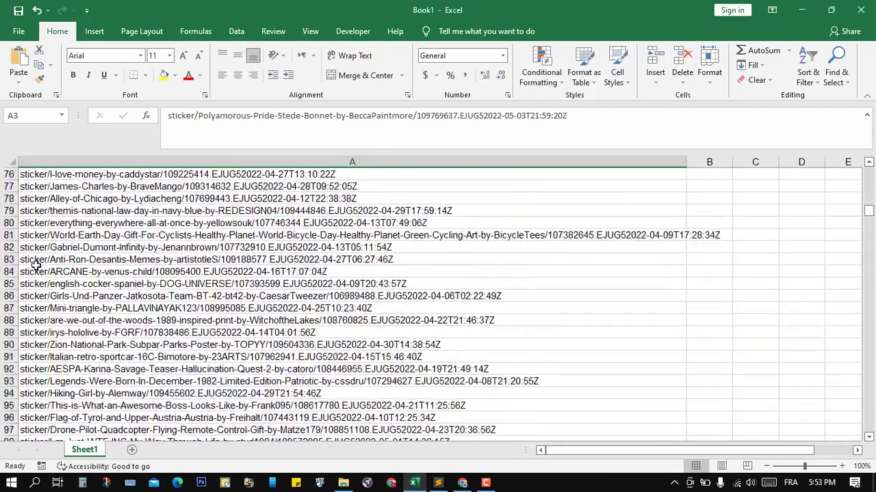
scroll(13, 271, down, 20)
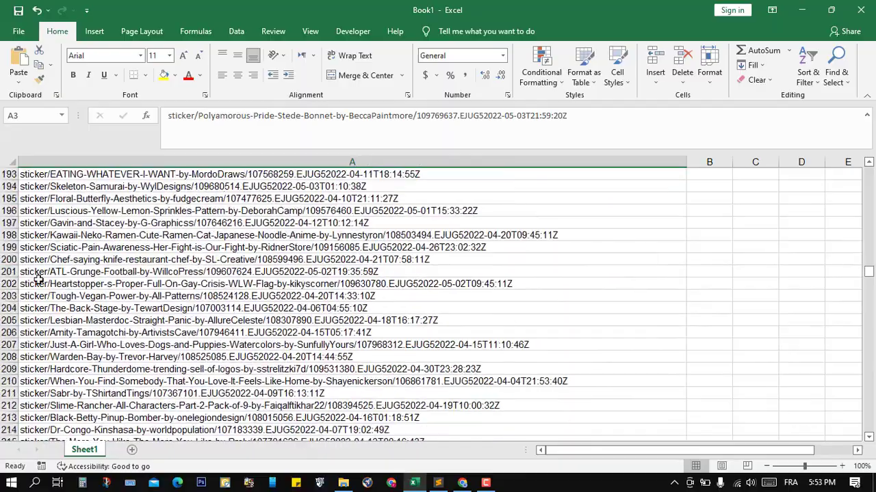
scroll(28, 318, down, 20)
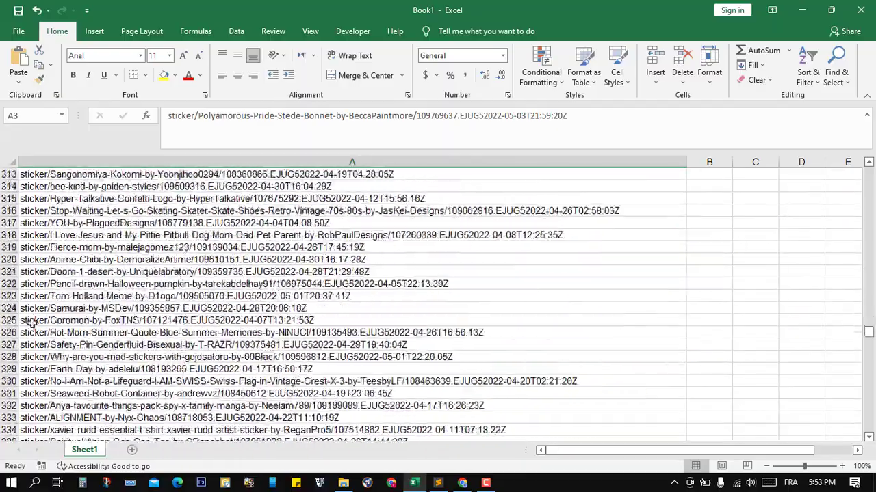
scroll(14, 356, down, 20)
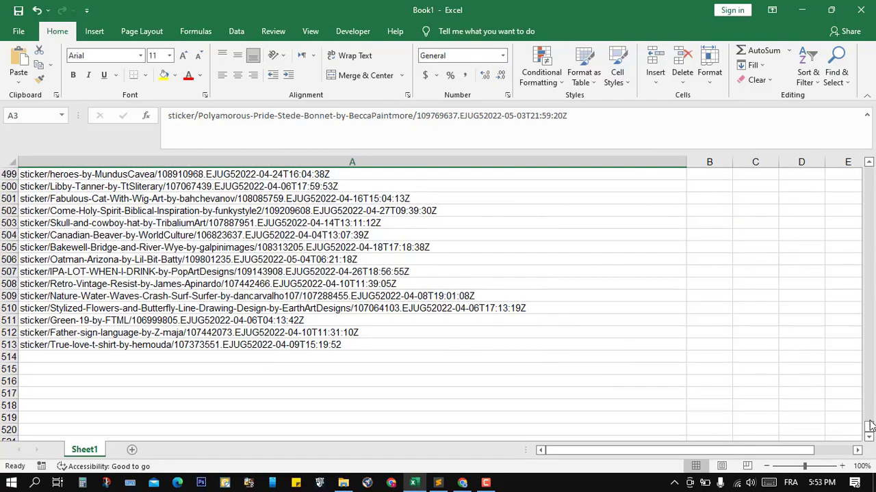
drag(870, 425, 871, 164)
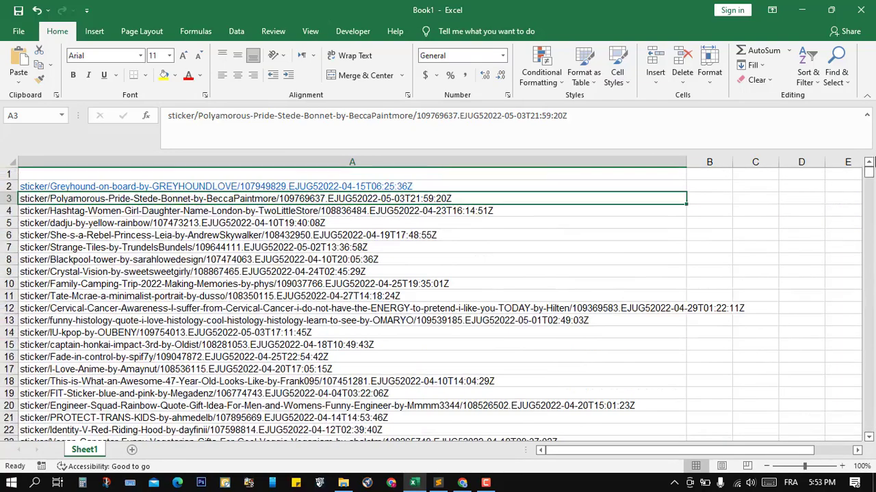
Step: Examine how the sticker entries in column A are built up, using the full text of cell A3
click(80, 172)
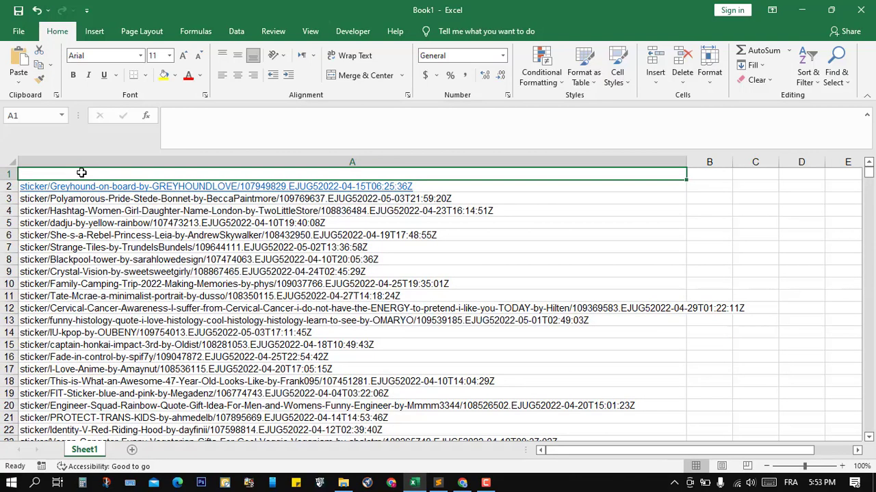
click(71, 220)
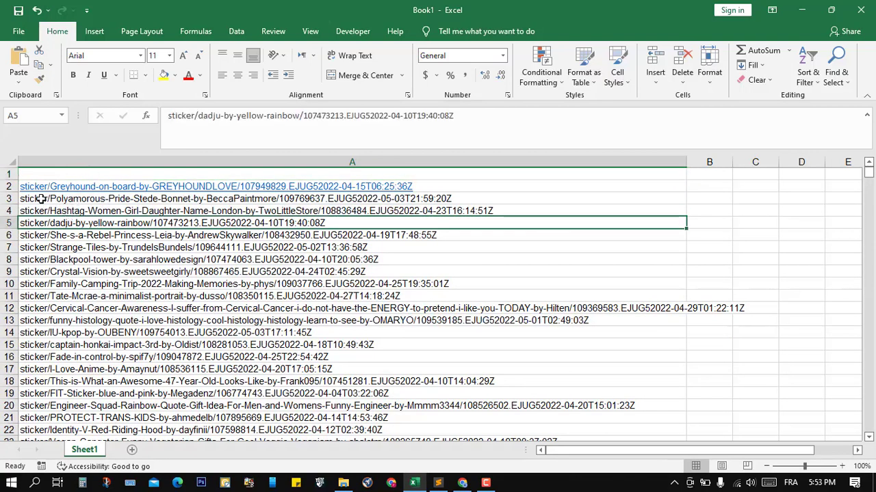
click(41, 198)
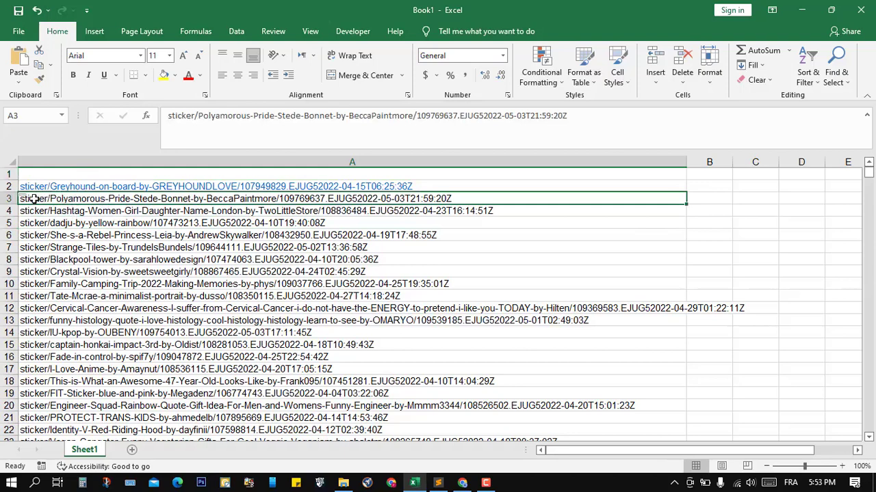
click(190, 115)
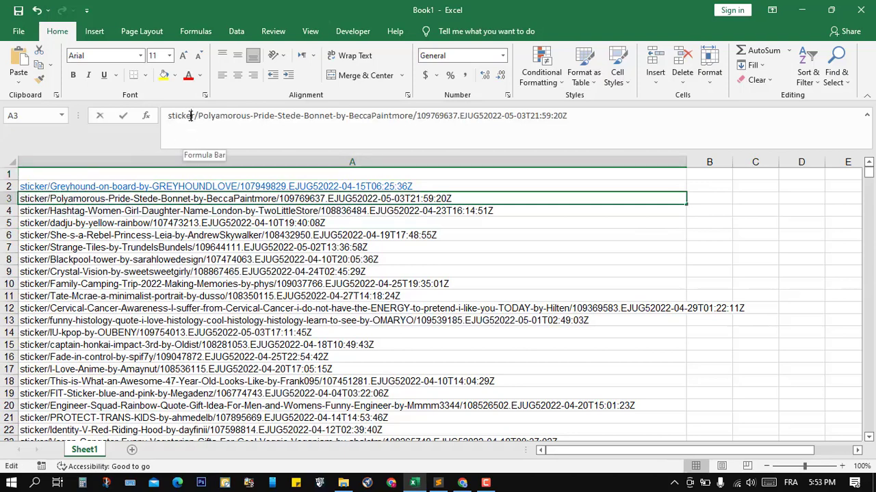
drag(198, 115, 526, 116)
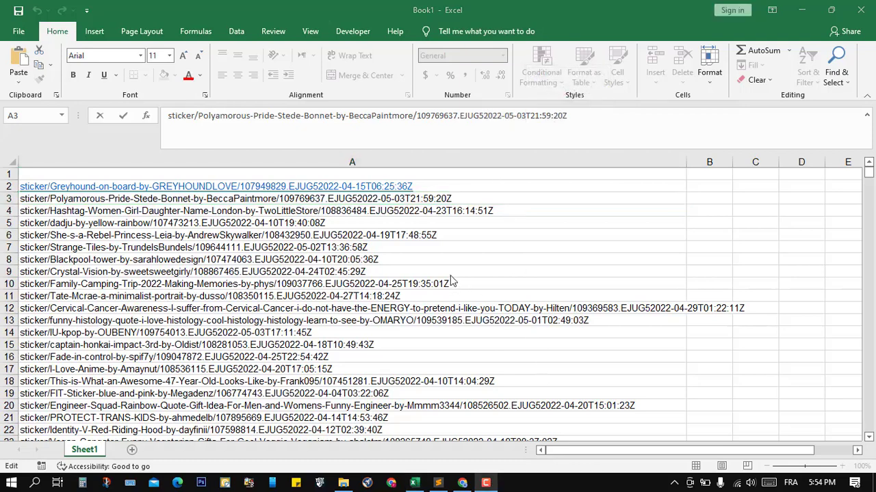
key(alt+Tab)
click(281, 176)
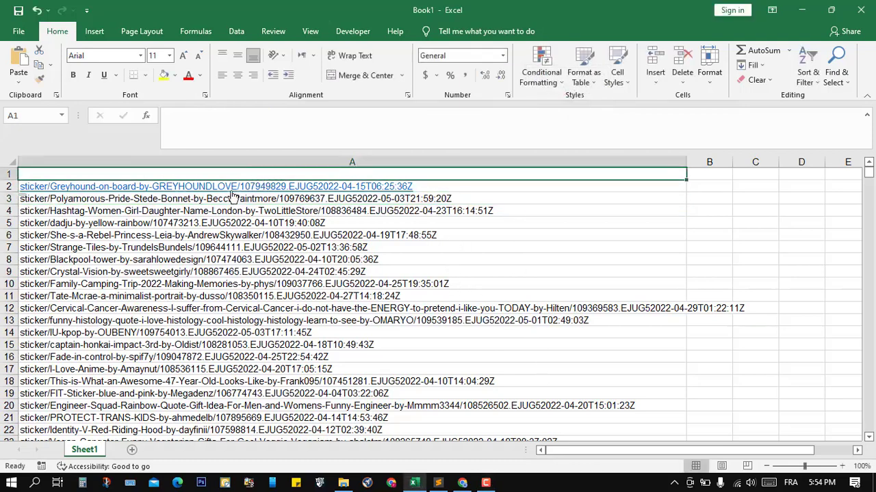
click(172, 219)
click(93, 207)
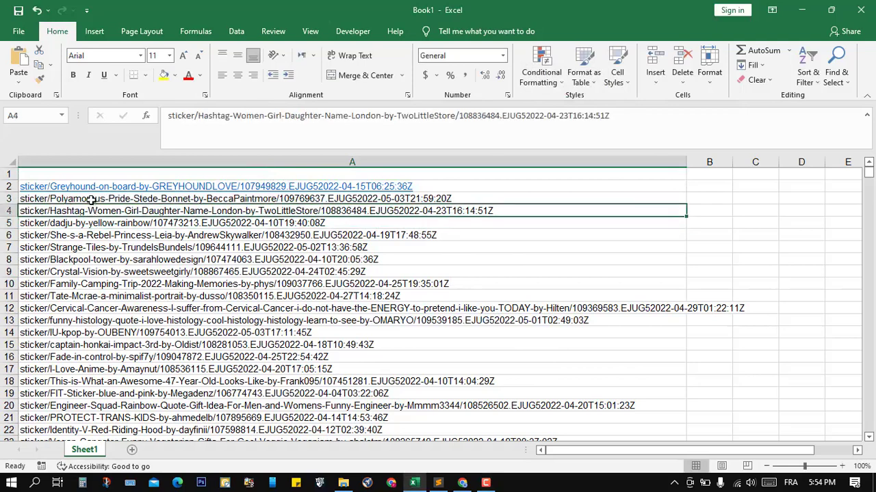
click(91, 199)
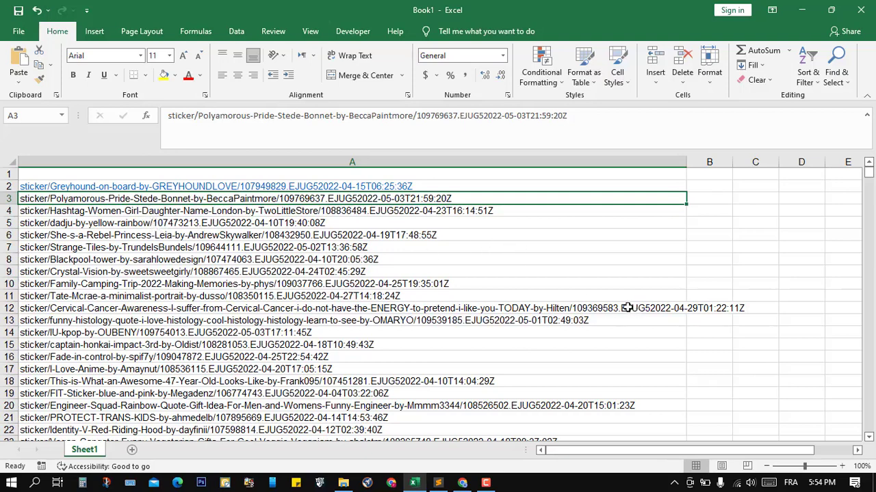
click(711, 162)
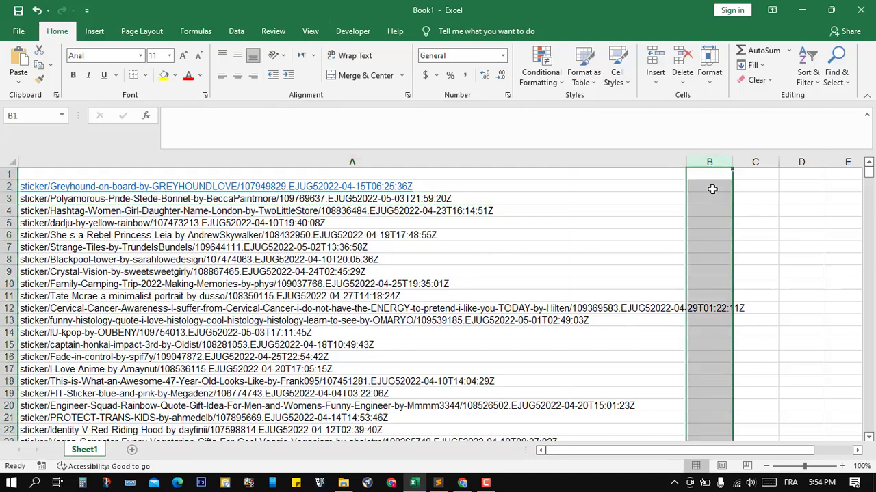
click(750, 162)
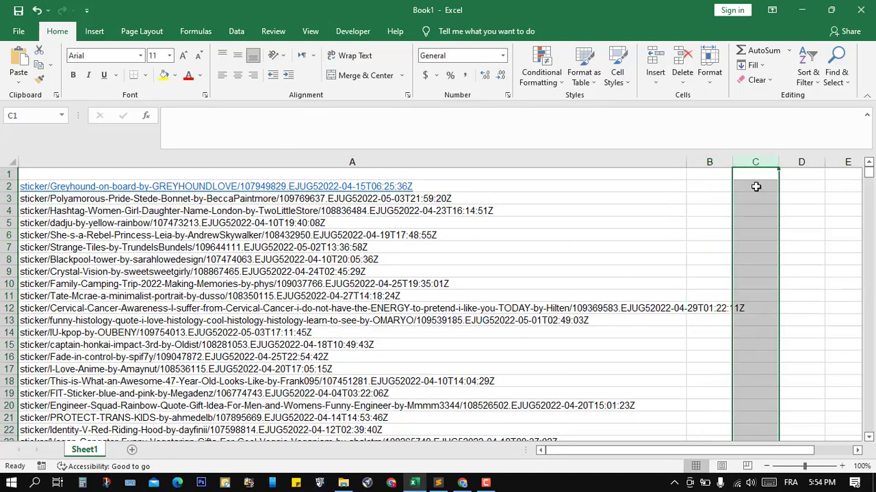
click(802, 163)
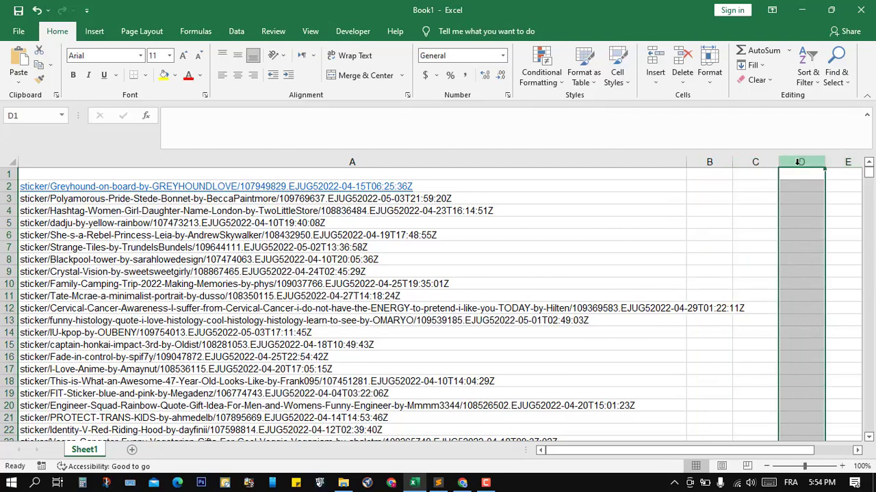
click(846, 162)
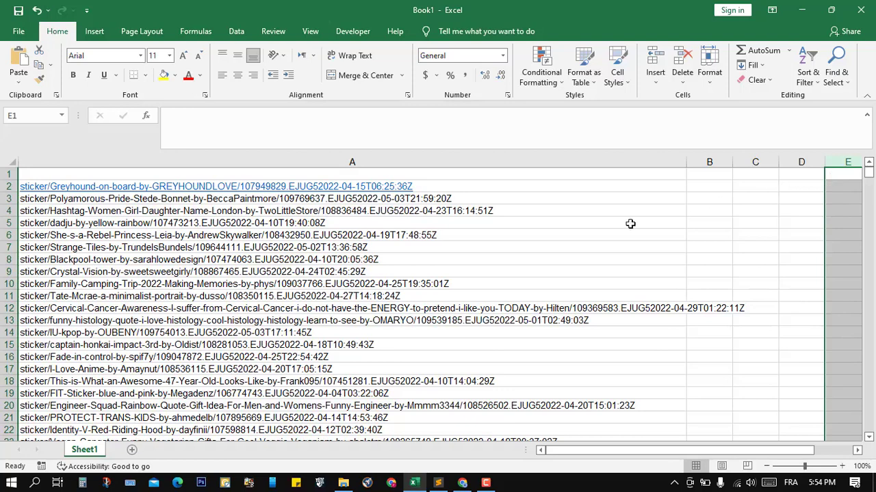
click(67, 174)
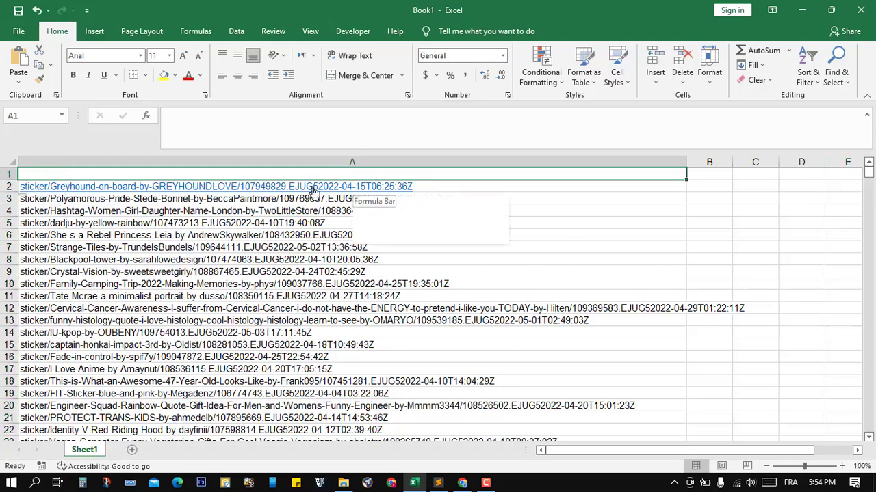
Step: Replace every slash (/) with a comma across the whole sheet, using the slash in cell A3 as the reference
click(79, 199)
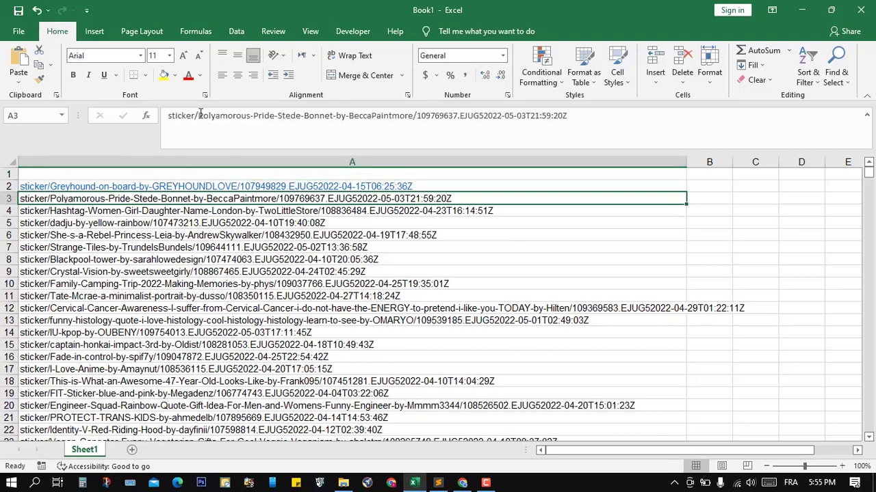
drag(197, 115, 201, 115)
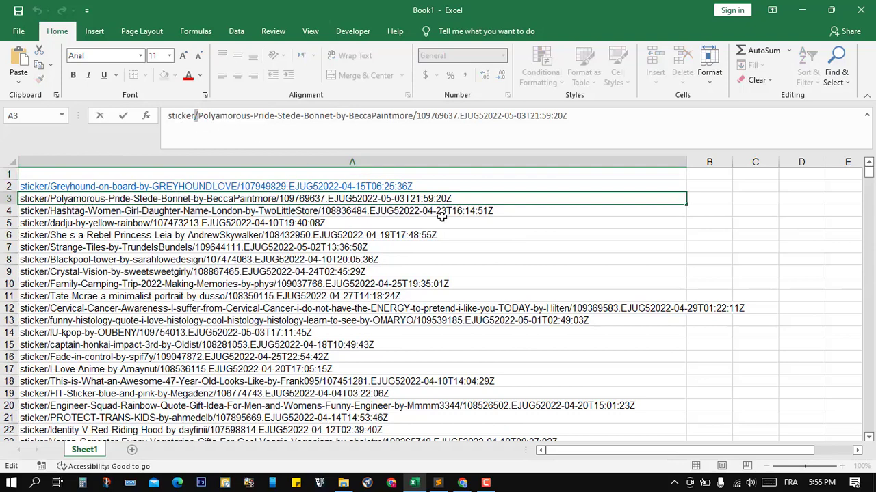
click(688, 214)
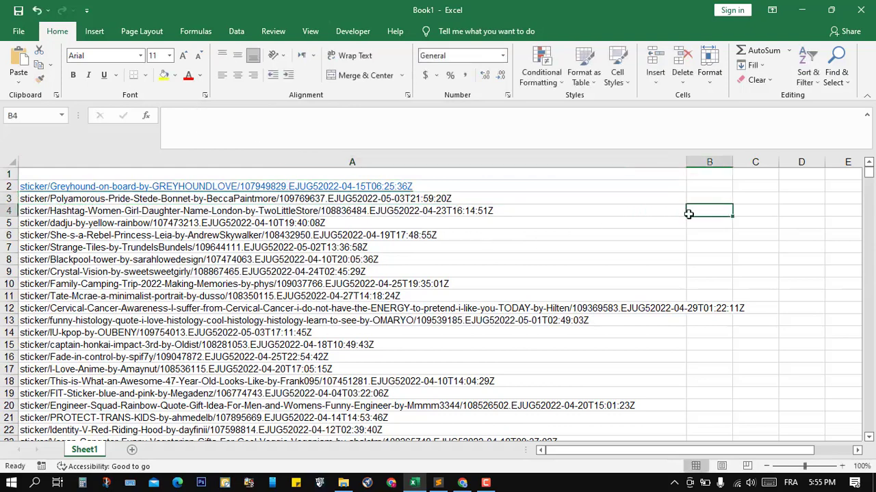
click(12, 164)
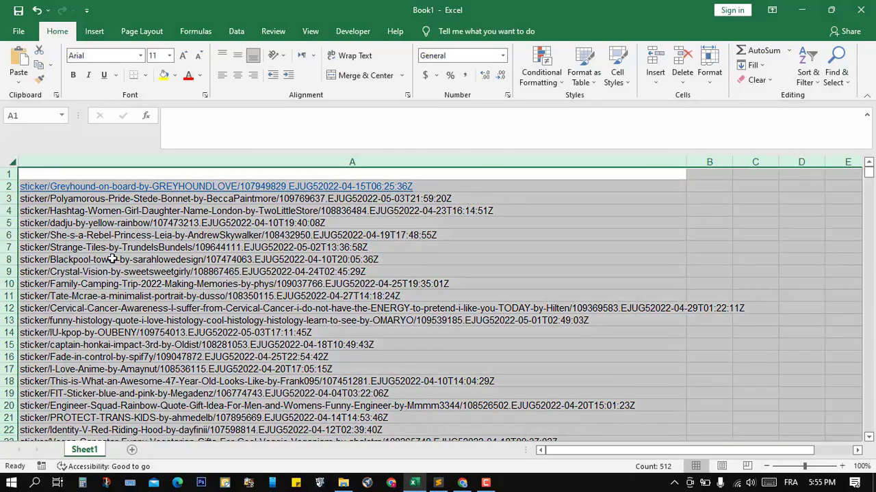
key(ctrl+h)
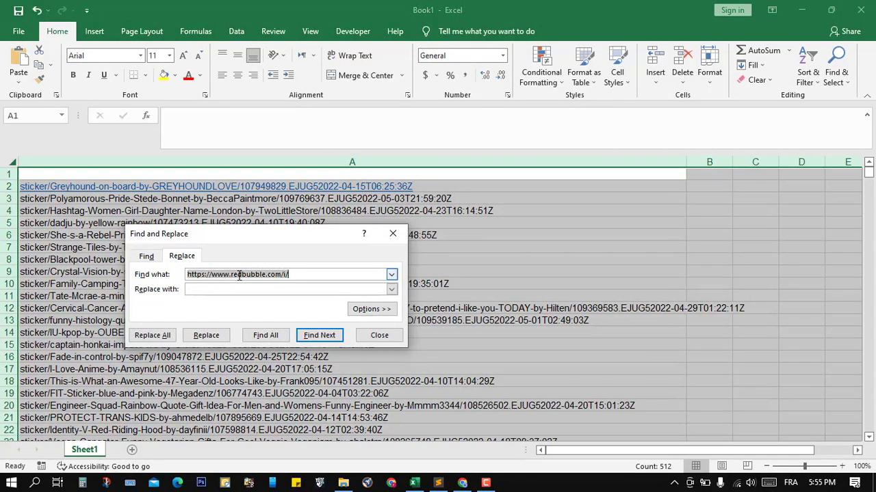
text(/)
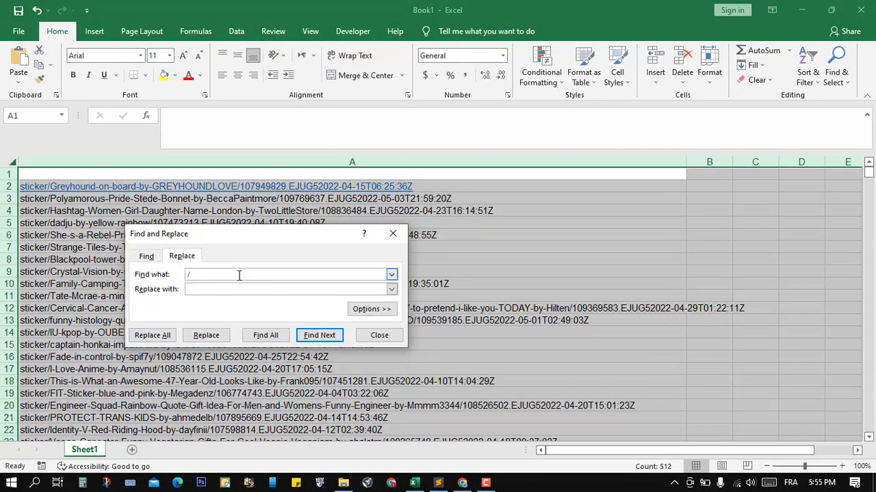
key(Tab)
text(,)
click(147, 336)
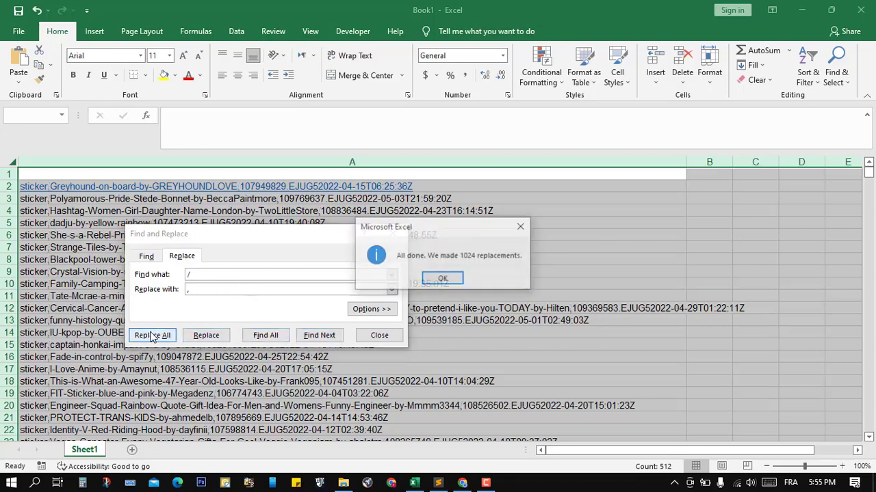
click(442, 278)
Step: Copy a hyphen from the text in cell A3 and replace all hyphens in the sheet with spaces
click(287, 198)
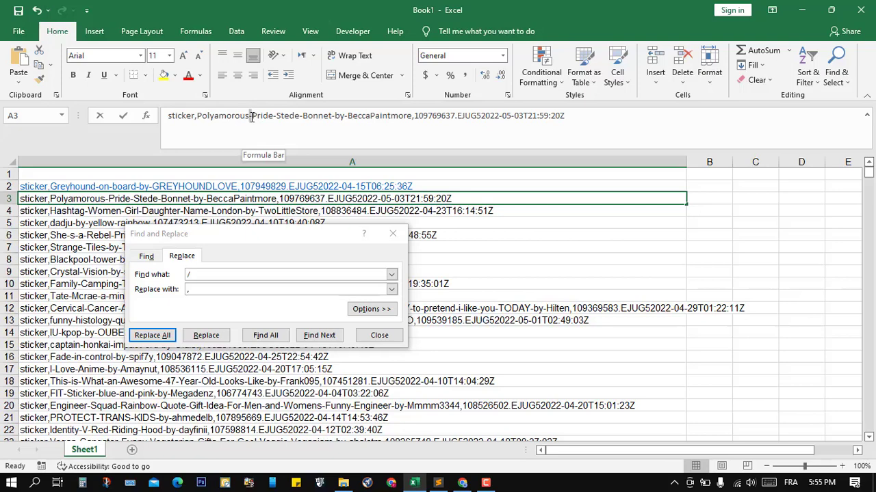
click(252, 116)
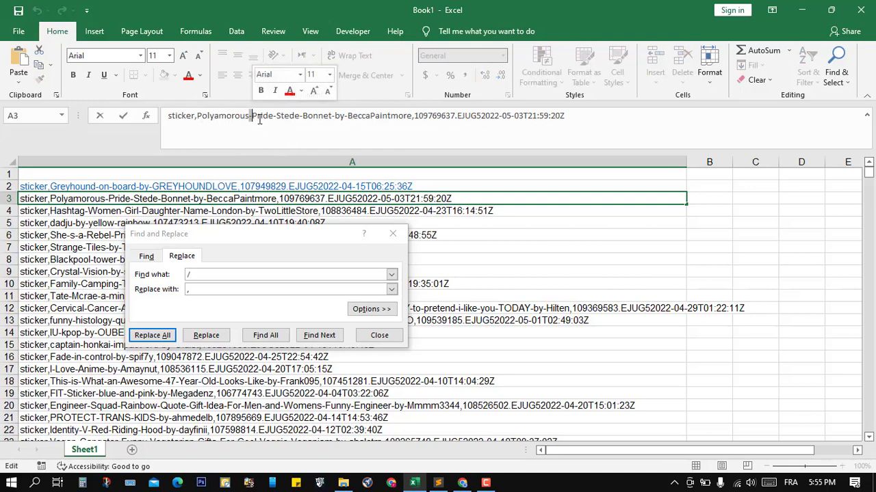
key(ctrl+c)
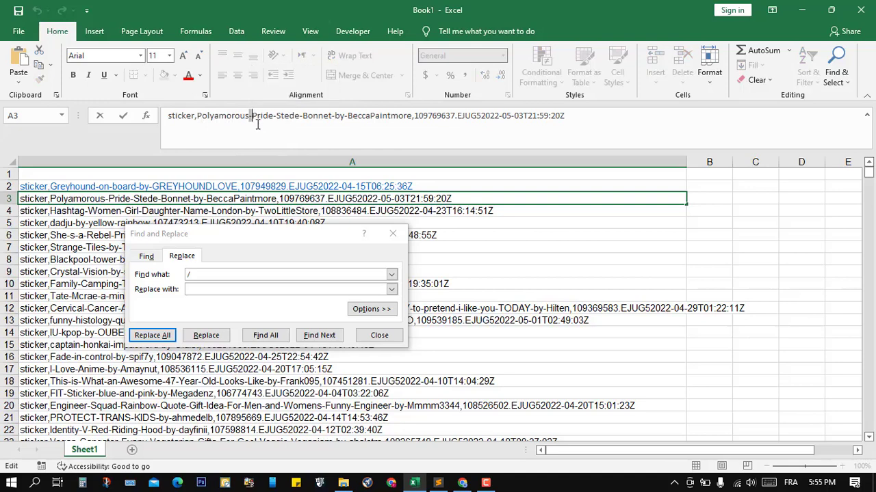
click(211, 274)
key(BackSpace)
key(ctrl+v)
click(204, 290)
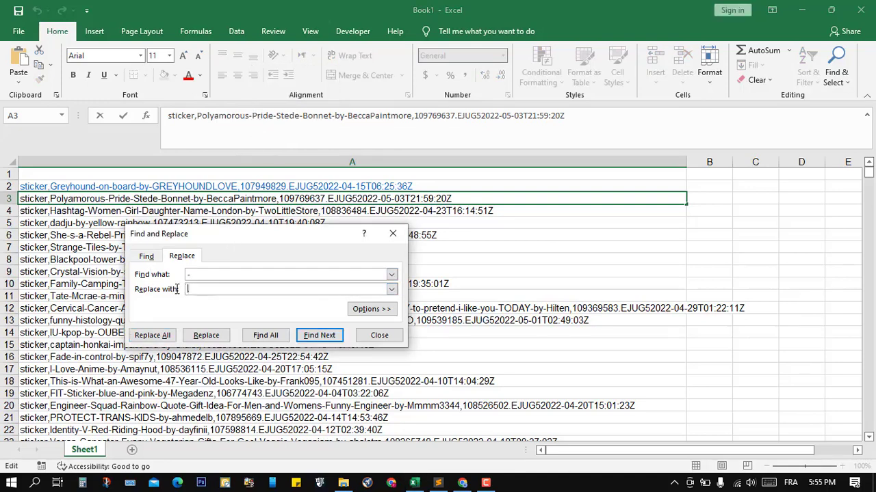
key(BackSpace)
click(152, 335)
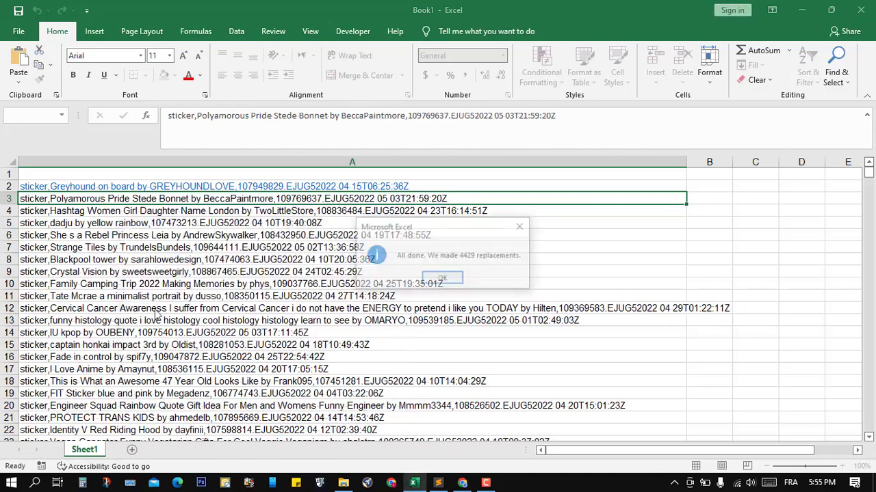
click(442, 282)
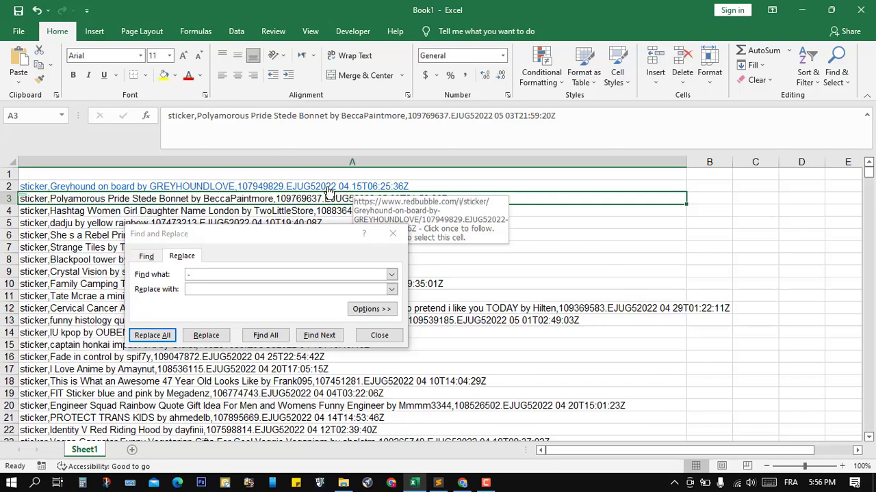
Step: Replace all occurrences of 2022 with a space, a comma and 2022, so a separator precedes the date
click(172, 272)
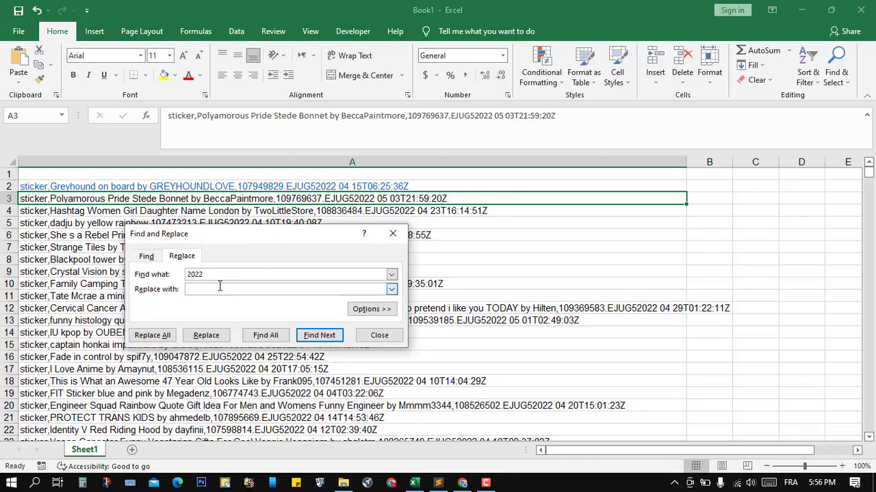
click(220, 287)
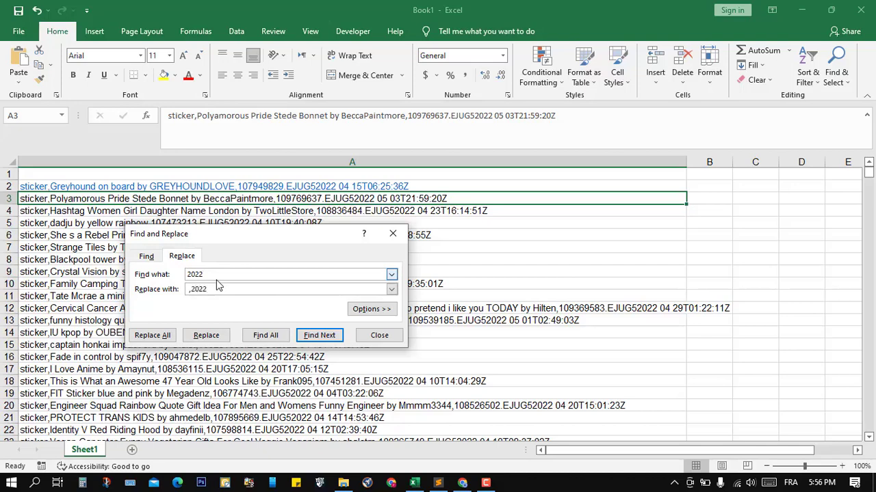
click(152, 335)
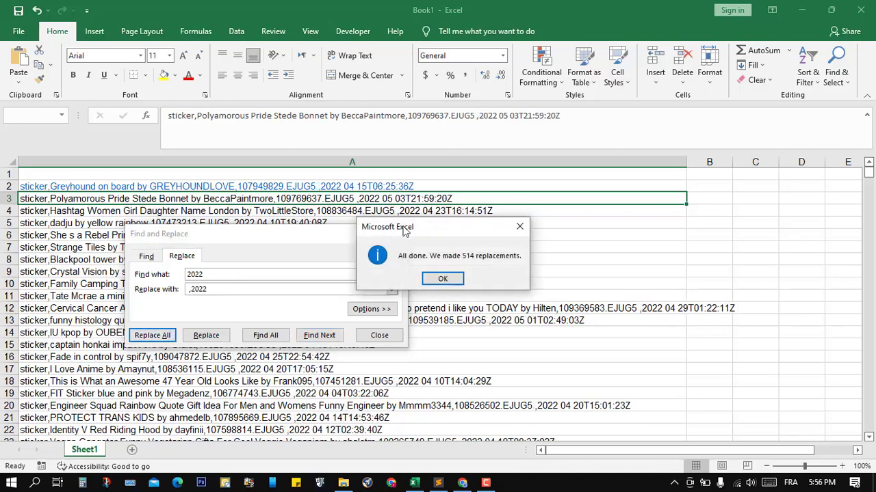
click(442, 279)
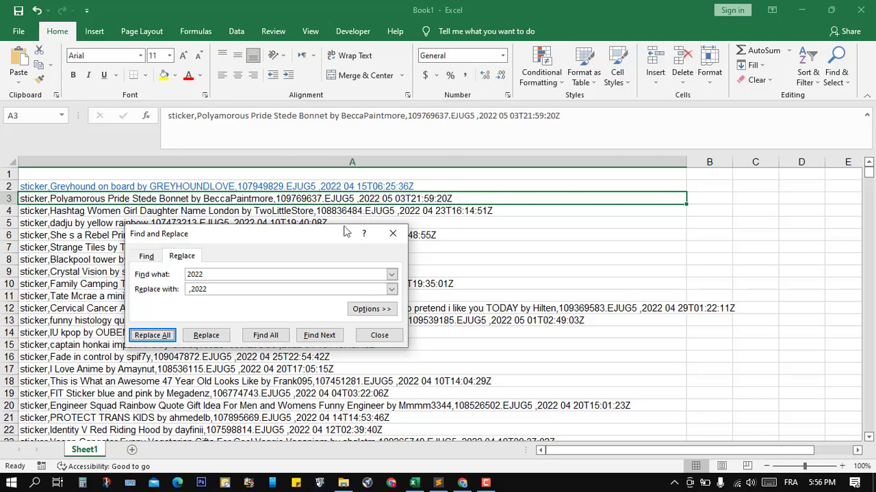
Step: Try to replace every T in the sheet with a space and a comma to separate the date from the time
drag(232, 273, 180, 269)
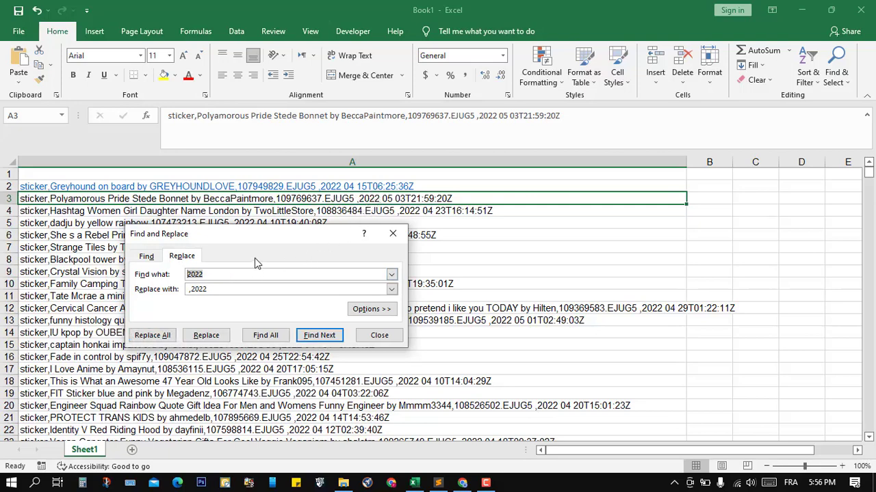
text(T)
drag(192, 292, 220, 289)
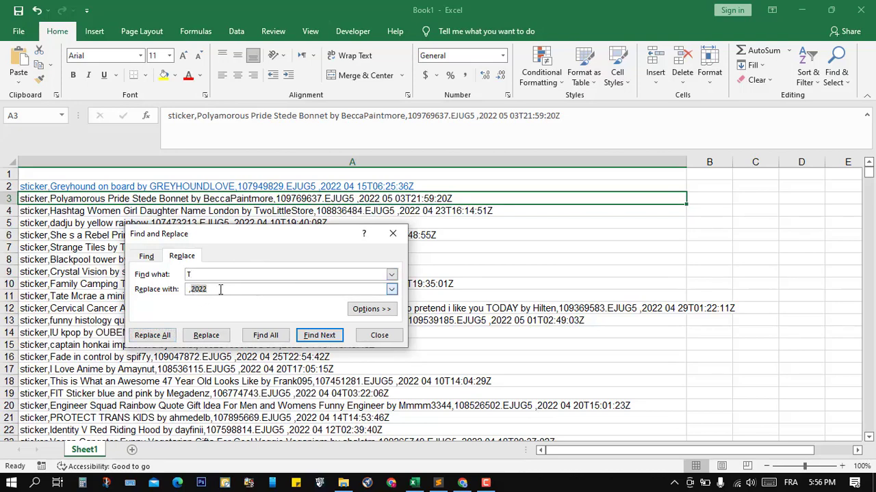
text(,)
click(152, 335)
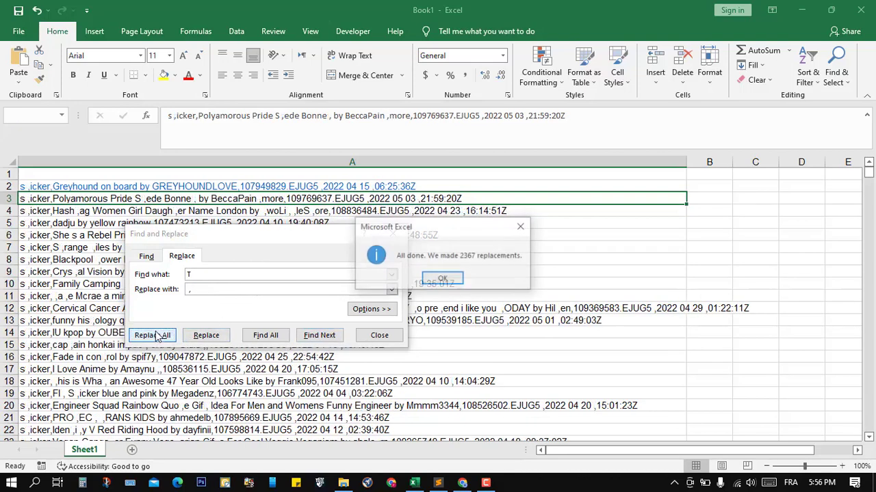
click(446, 279)
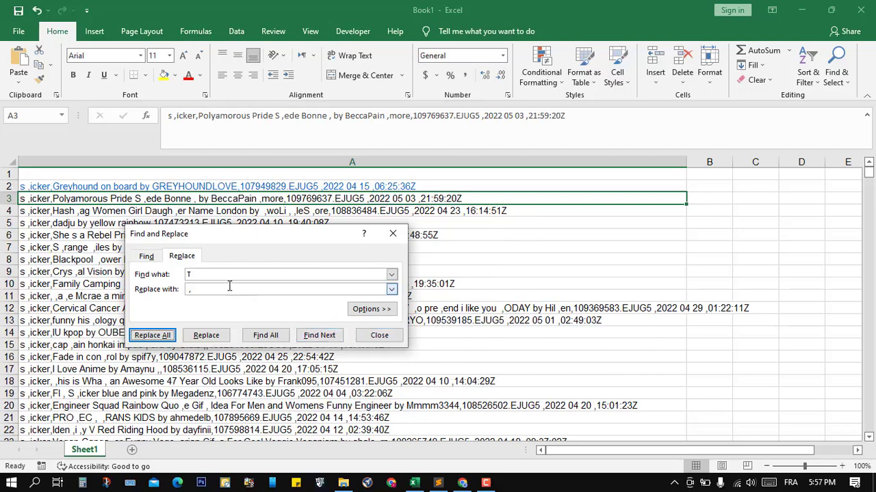
Step: Abandon further replacing and undo the replacements made for T and for 2022
drag(219, 274, 157, 274)
text(2)
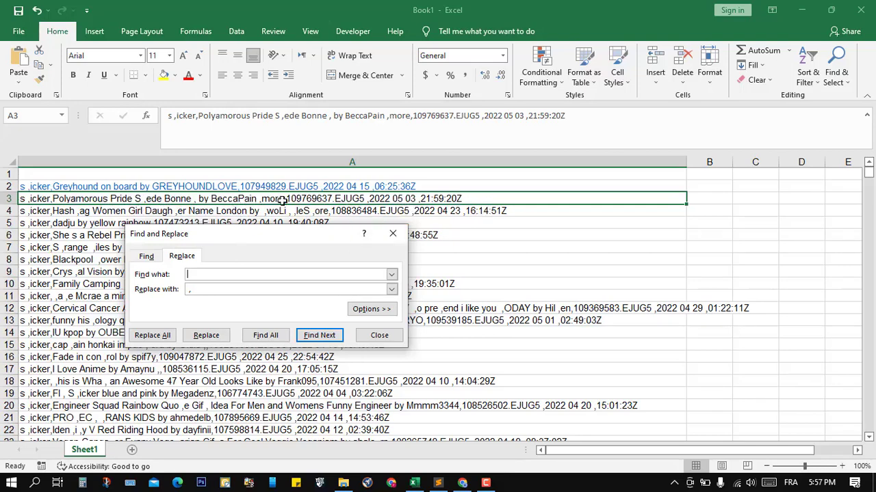
click(393, 234)
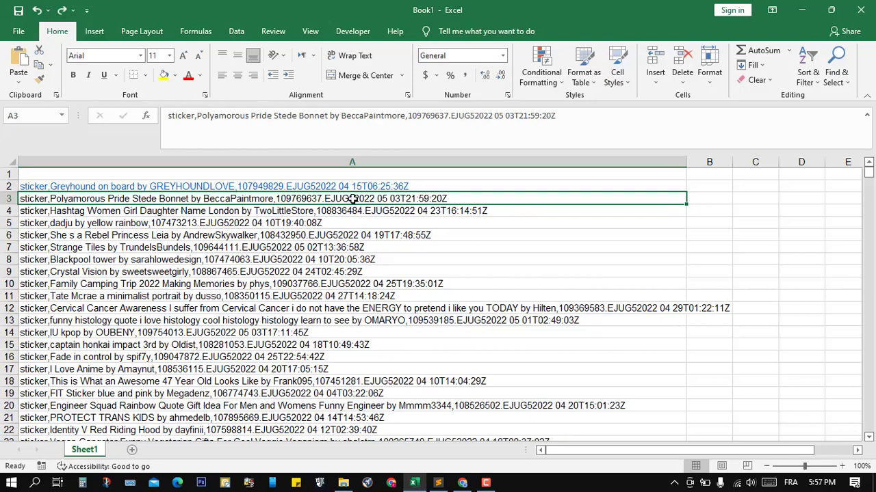
Step: Enter the comma-separated header category,title,designer,date in cell A1
click(307, 175)
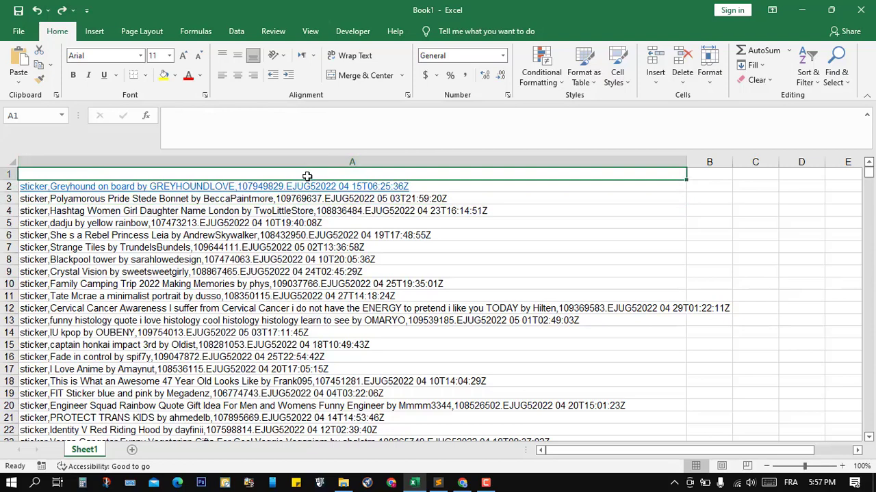
click(228, 129)
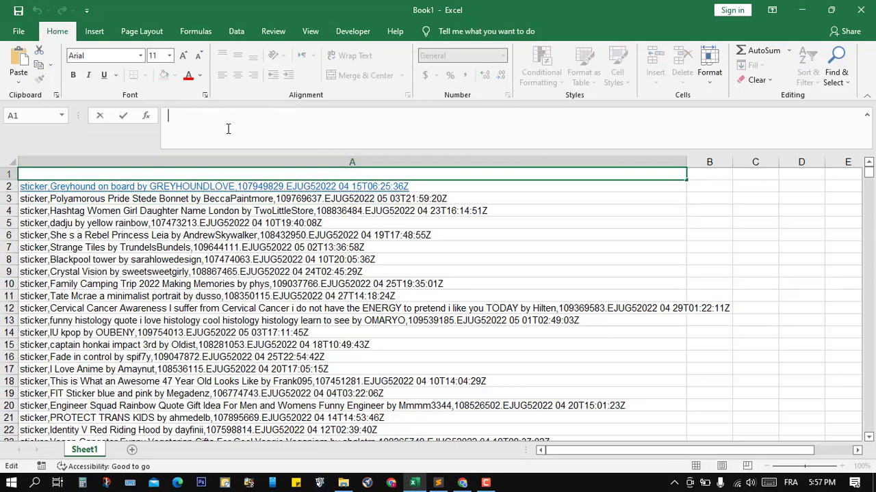
text(category,title,)
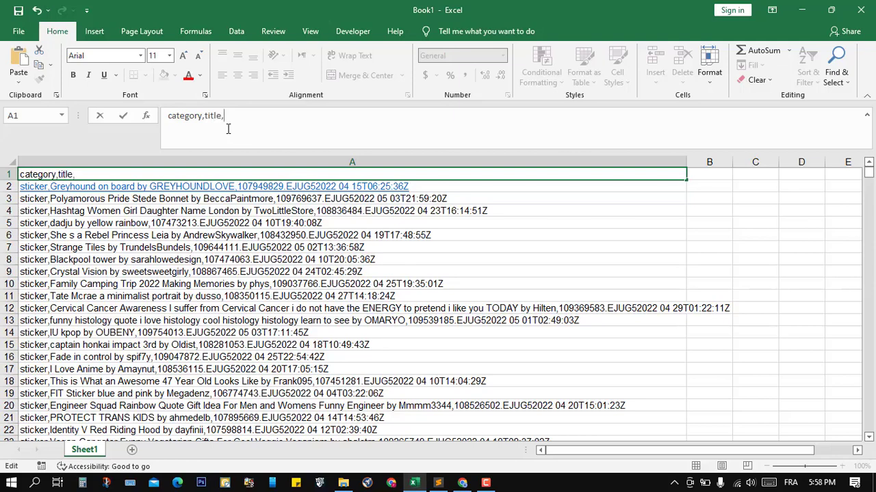
text(designer,date)
Step: Try to split column A with Text to Columns using only the comma delimiter, checking the preview up to the date field
click(145, 159)
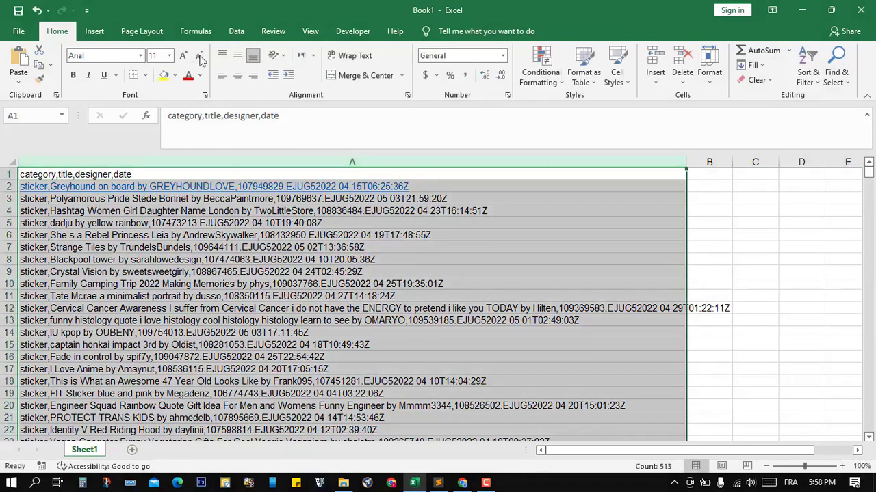
click(237, 32)
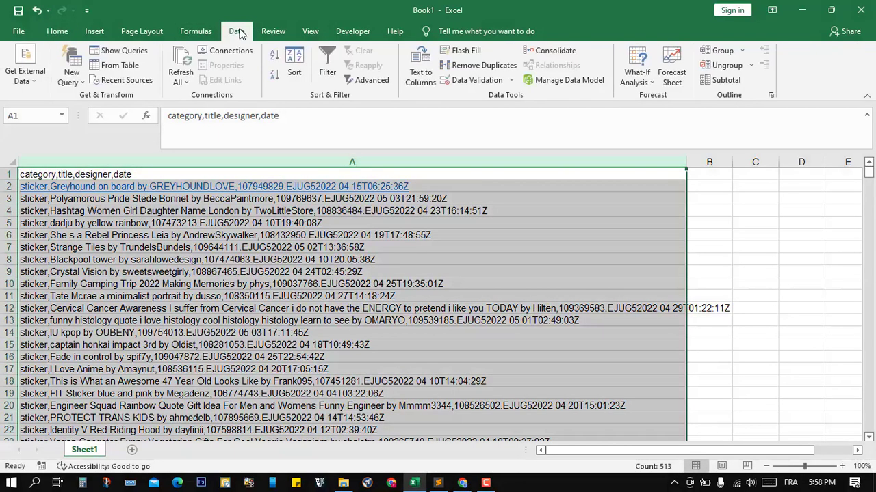
click(420, 74)
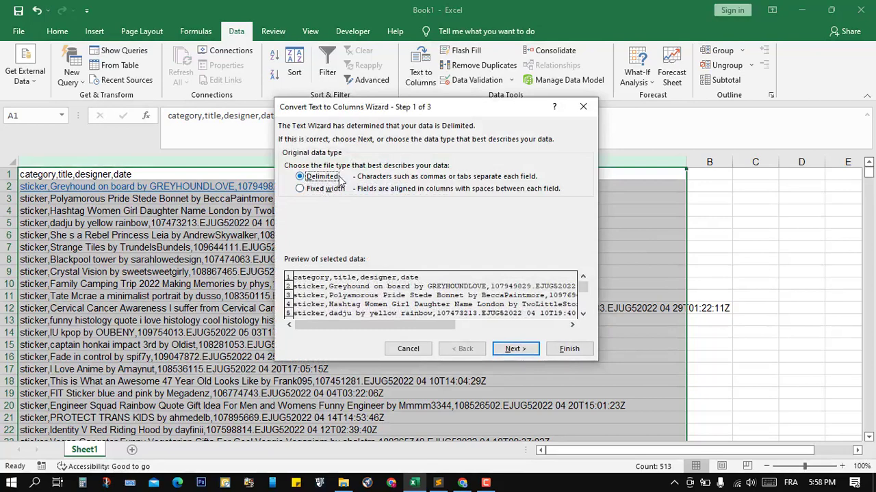
click(512, 350)
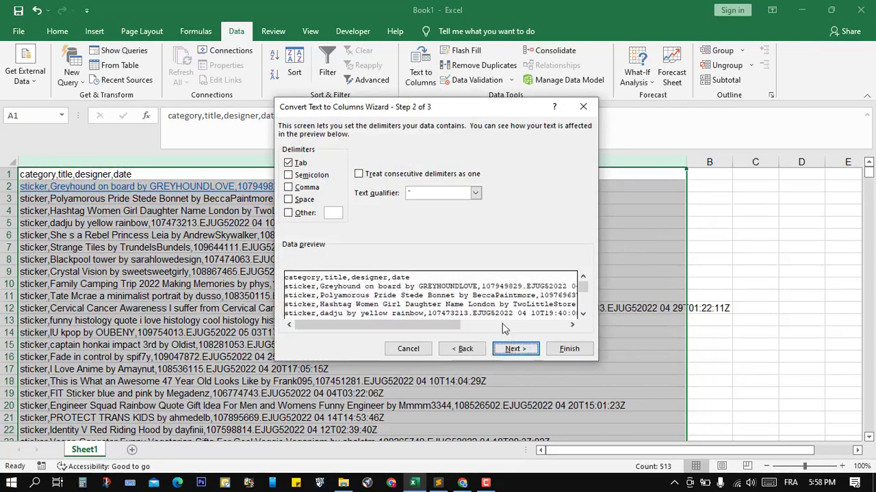
click(295, 165)
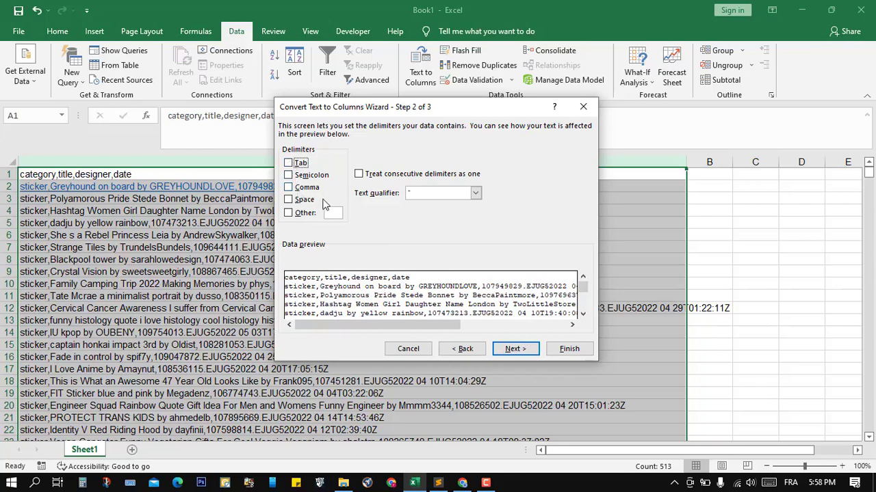
click(301, 190)
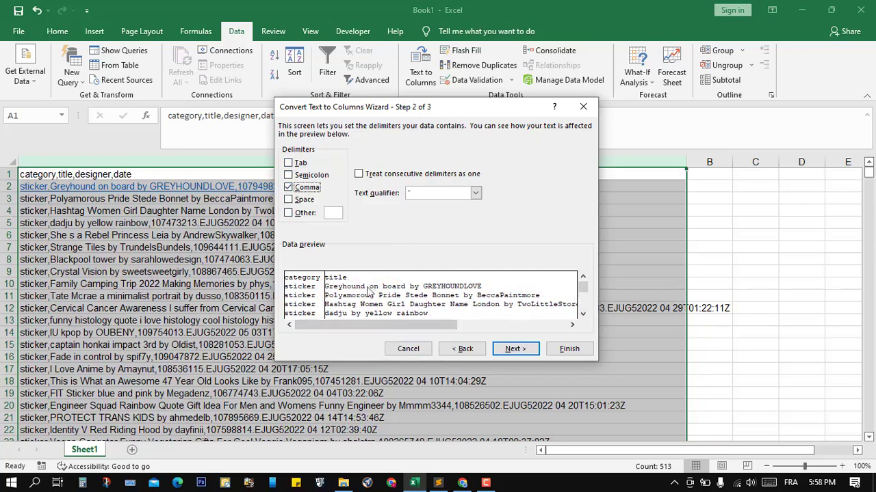
drag(355, 324, 449, 298)
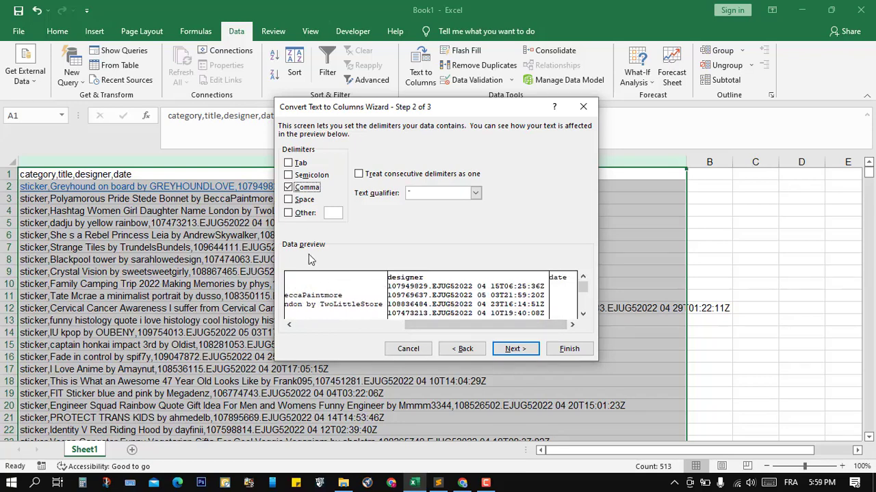
drag(374, 116, 585, 117)
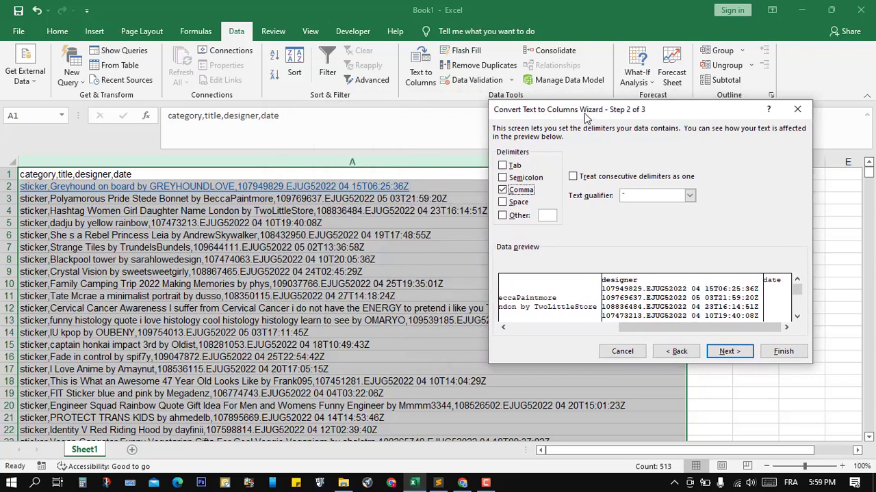
drag(584, 113, 579, 113)
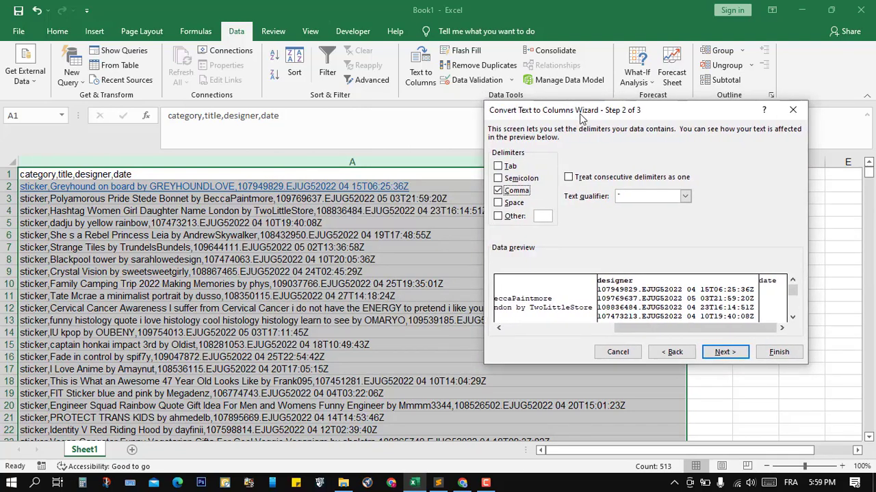
click(792, 109)
click(797, 227)
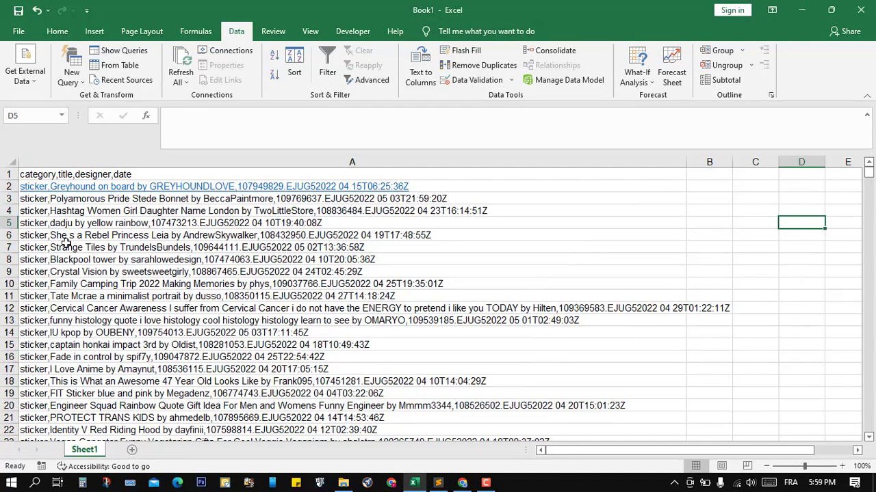
Step: Replace every "by" in column A with a comma so the title and designer are separated
click(53, 199)
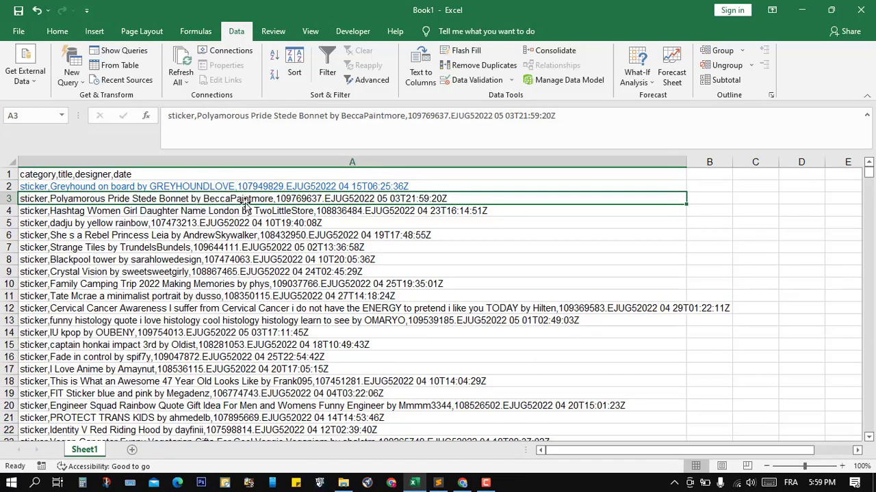
click(201, 162)
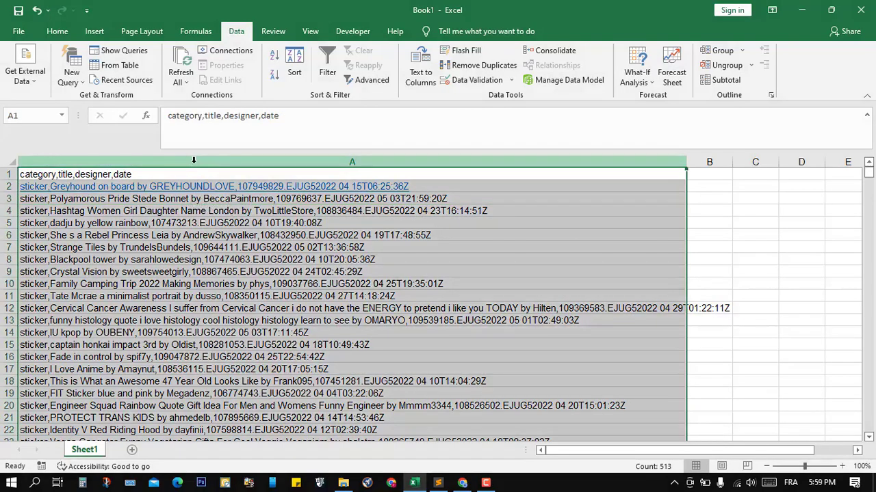
click(180, 234)
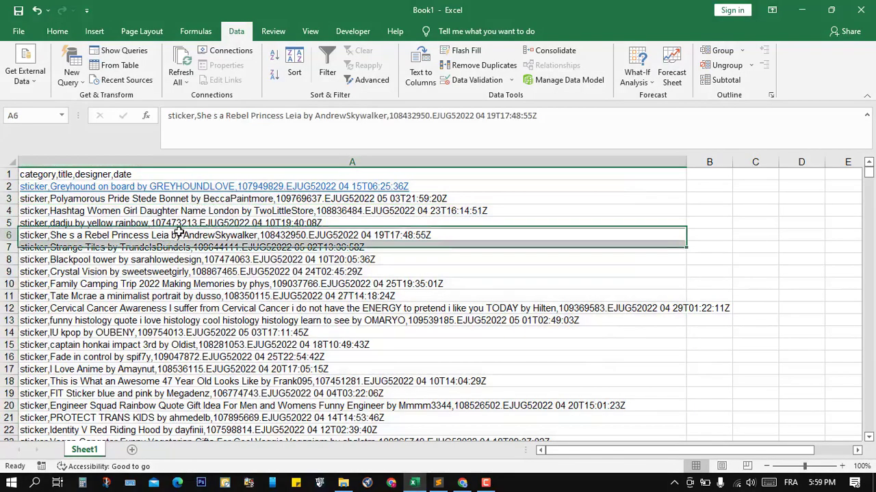
double_click(307, 117)
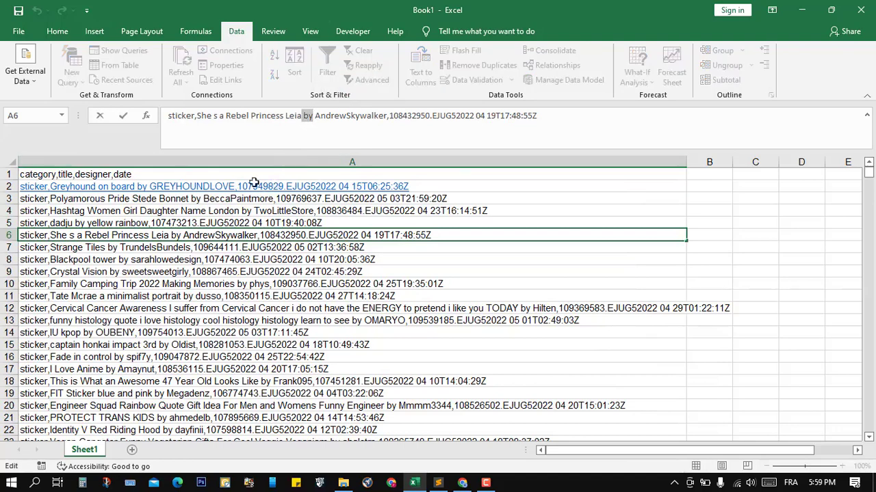
click(225, 159)
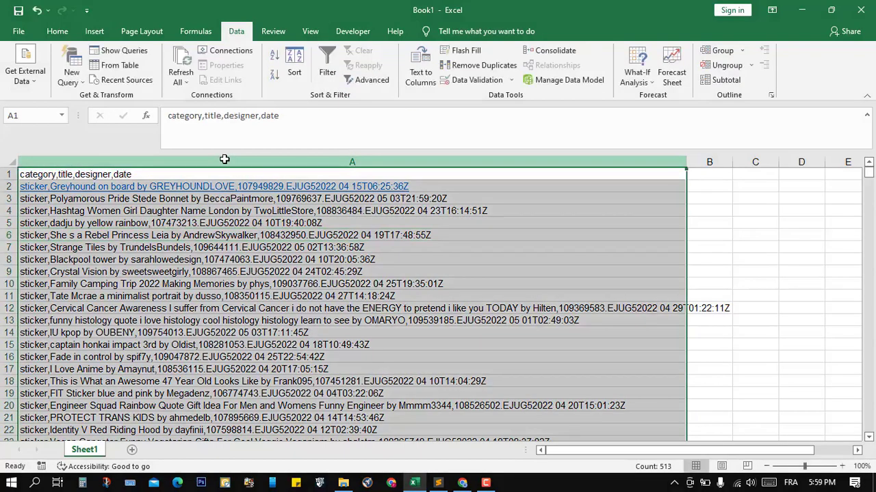
key(ctrl+h)
text(by)
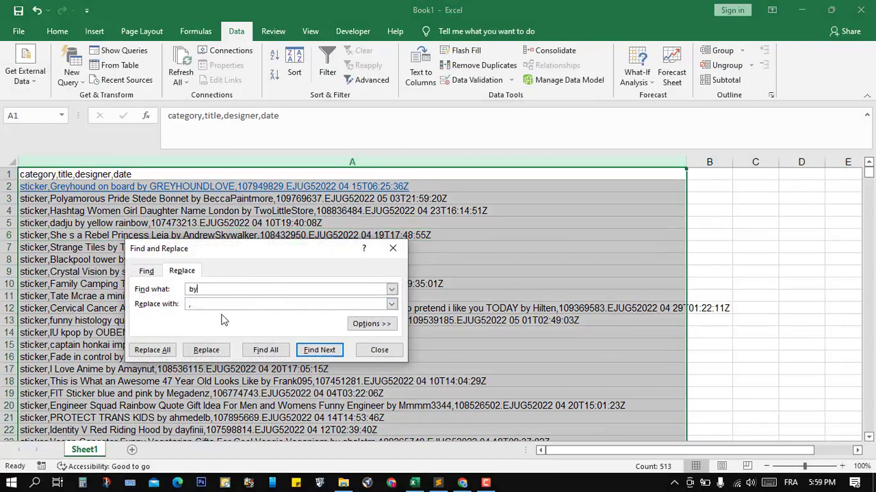
key(Tab)
text(,)
click(160, 353)
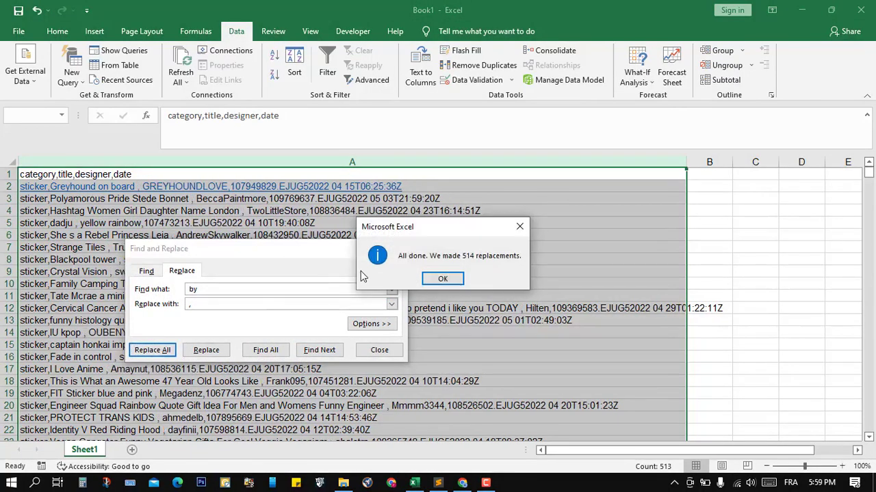
click(425, 283)
click(393, 247)
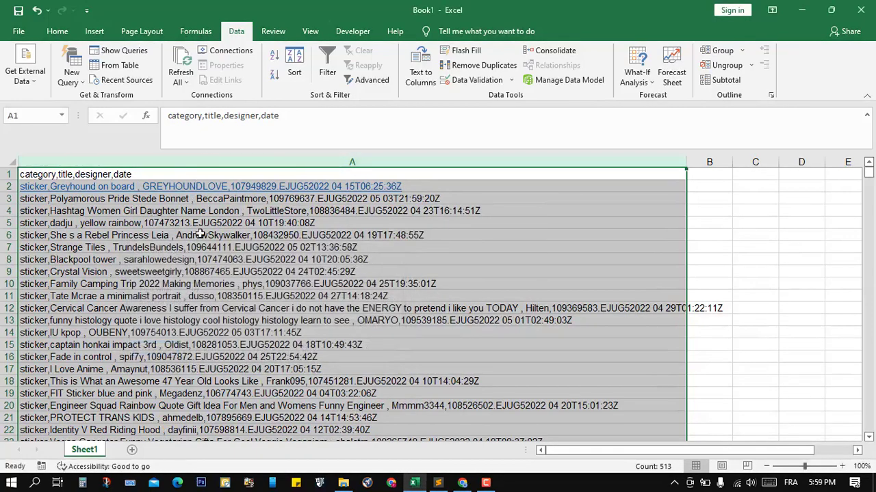
Step: Split column A into separate columns with Text to Columns, using comma-delimited data, General format and destination $A$1
scroll(236, 339, down, 5)
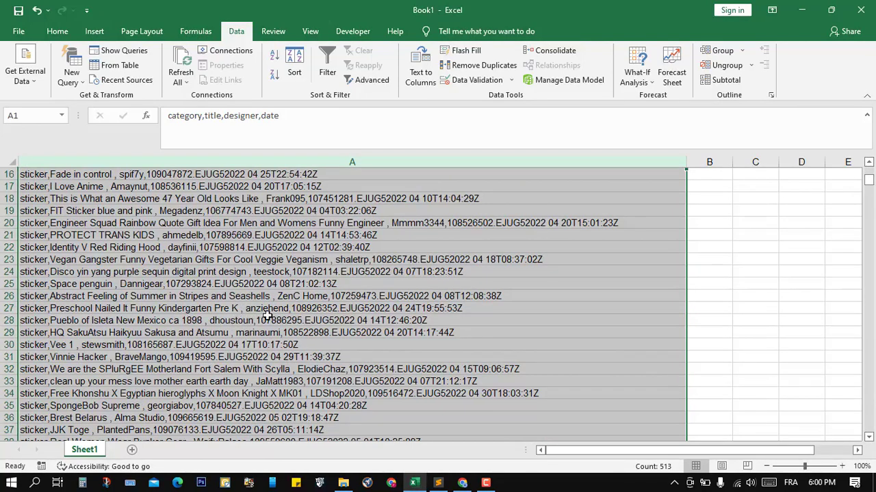
scroll(241, 244, up, 5)
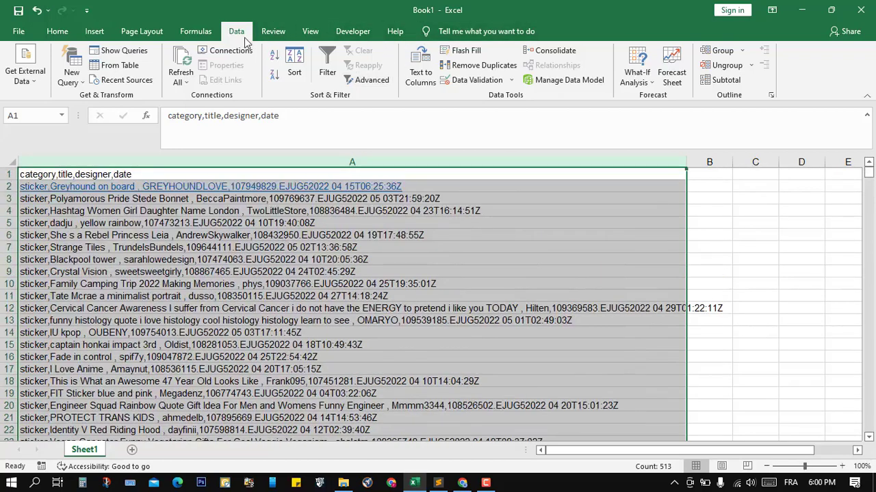
click(420, 65)
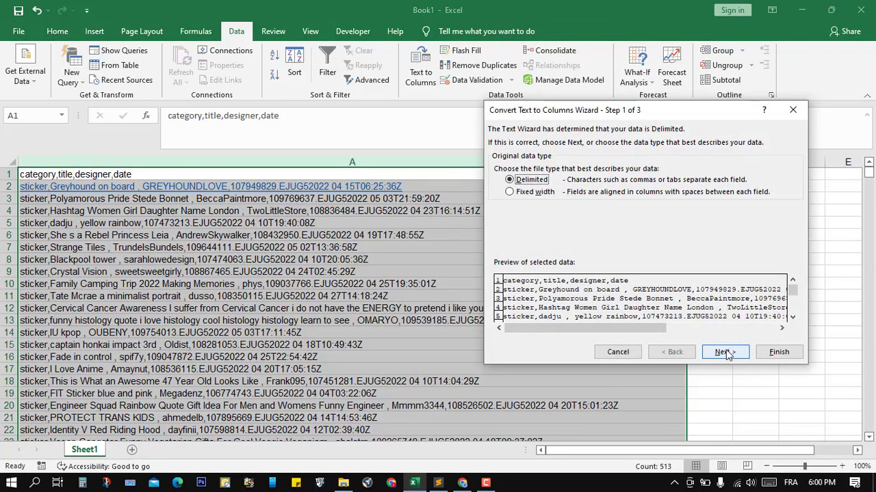
click(726, 353)
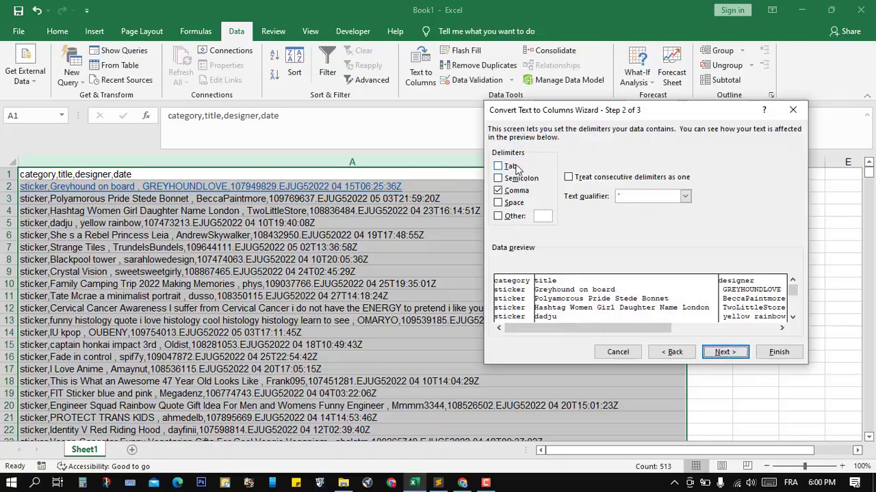
drag(561, 109, 277, 55)
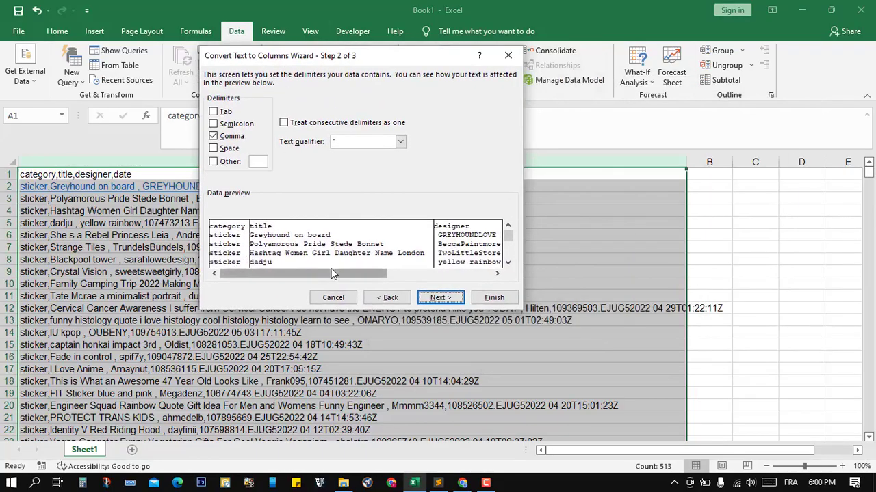
drag(340, 273, 446, 272)
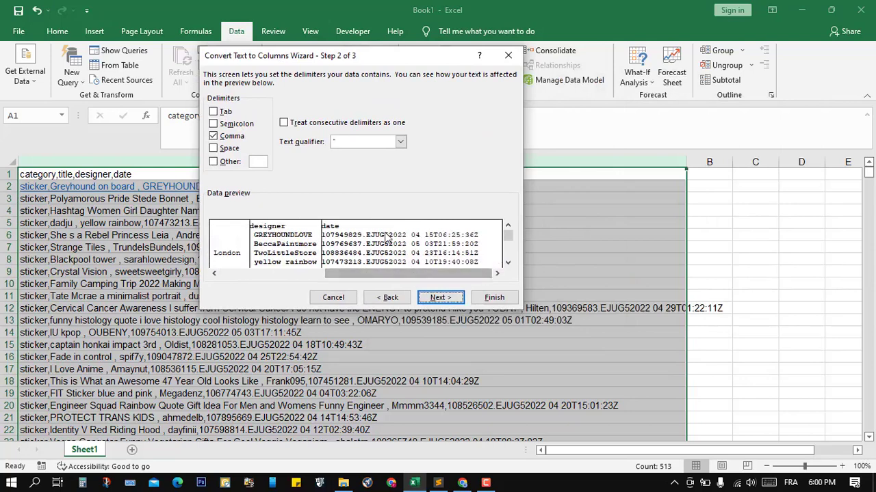
click(440, 303)
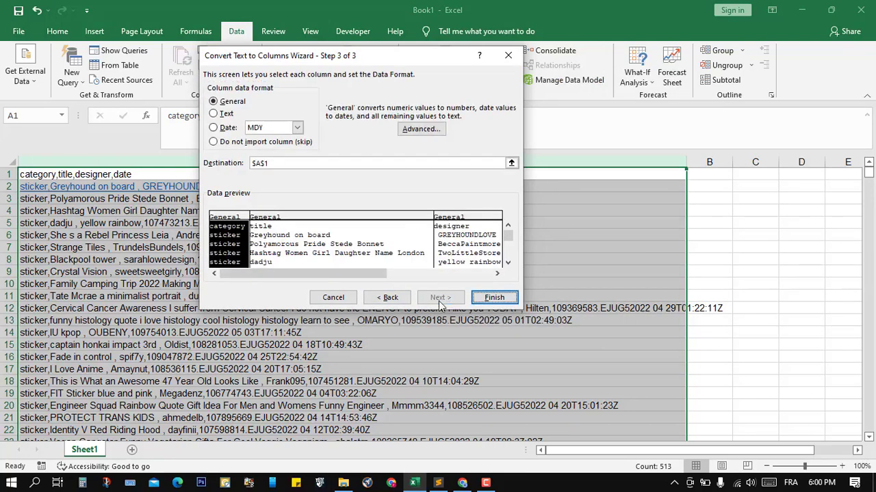
click(495, 296)
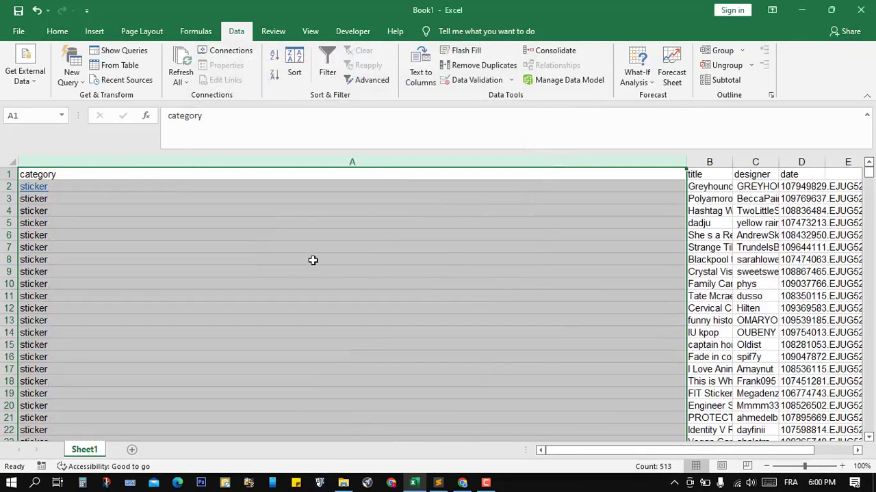
Step: Narrow the category column A so the title, designer and date columns fit in view
click(313, 260)
drag(686, 162, 91, 165)
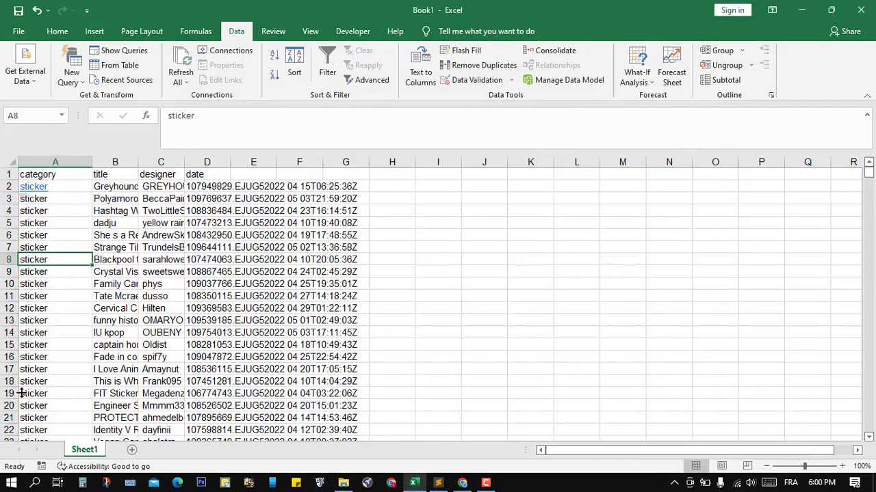
Step: Look through the split rows to check the category, title, designer and date entries
scroll(54, 328, down, 6)
scroll(55, 328, up, 6)
scroll(53, 326, down, 6)
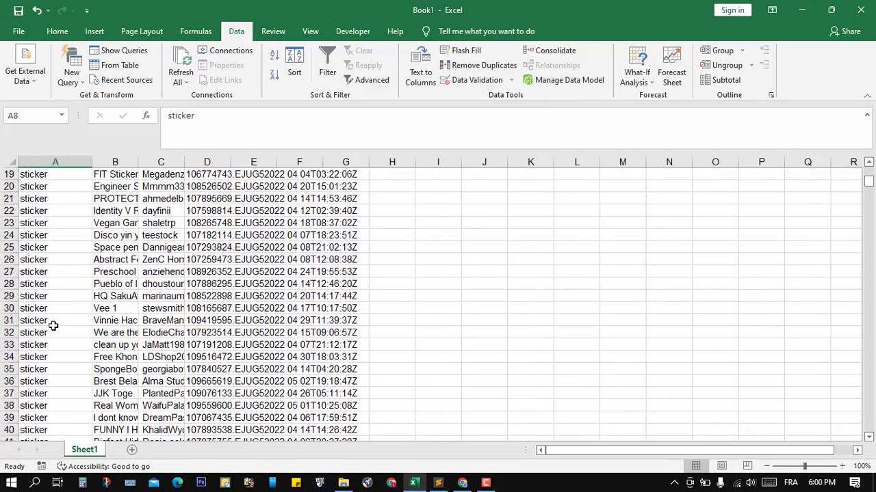
scroll(54, 326, down, 20)
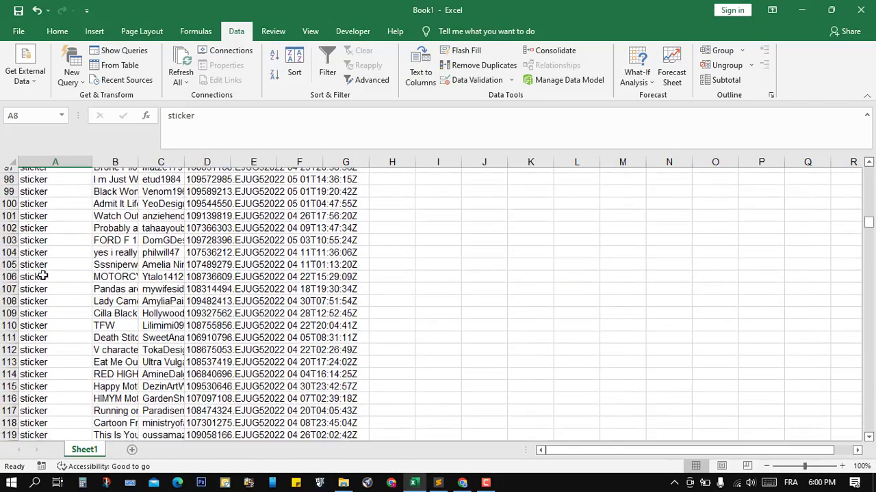
scroll(43, 276, down, 20)
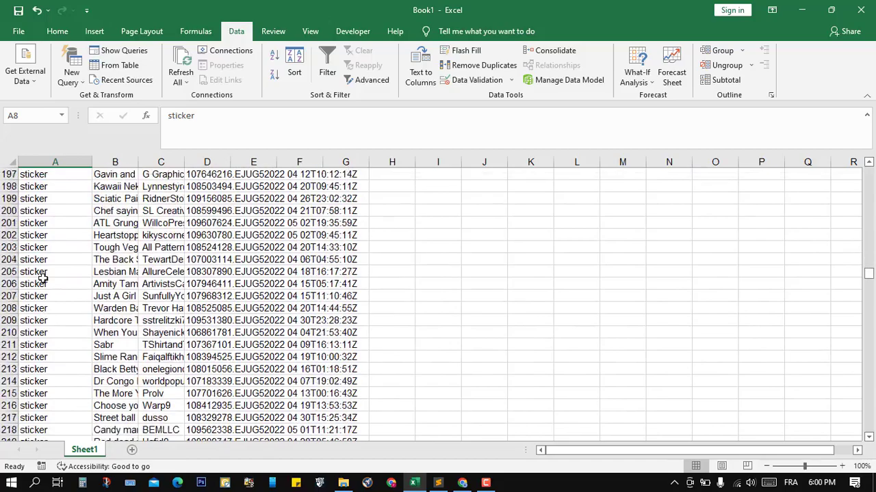
scroll(43, 277, down, 2)
scroll(43, 277, up, 9)
scroll(42, 282, up, 20)
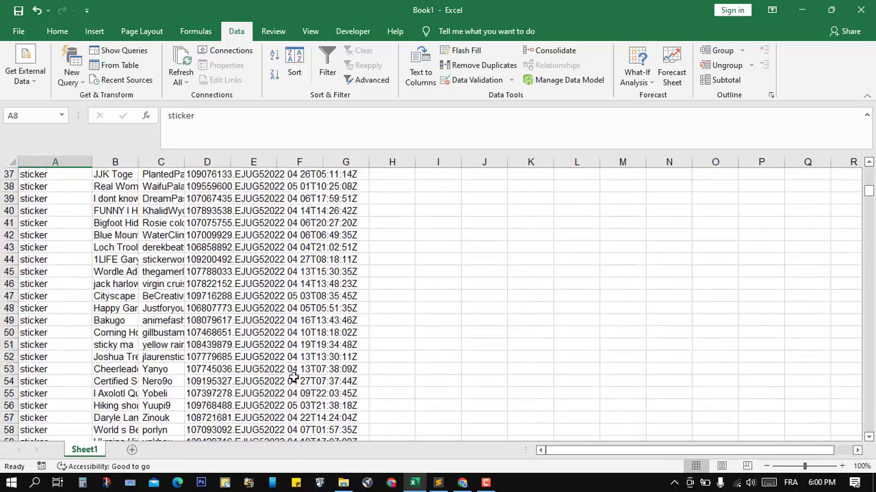
Step: Switch to Chrome and look through the product categories listed in Redbubble's index-sitemap.xml
click(462, 483)
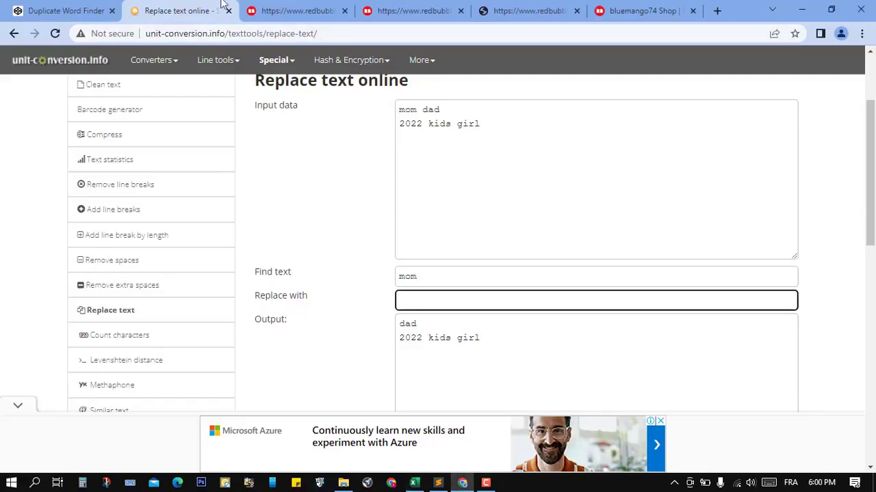
click(296, 10)
scroll(232, 157, up, 5)
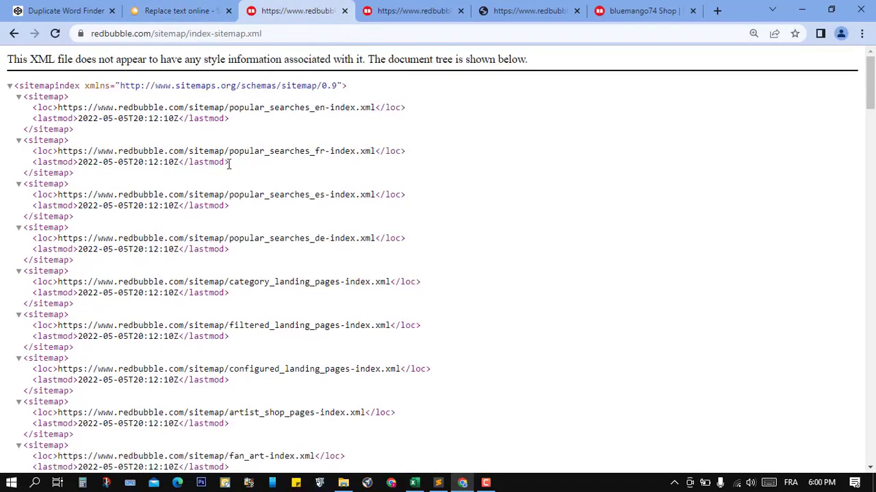
scroll(203, 172, down, 12)
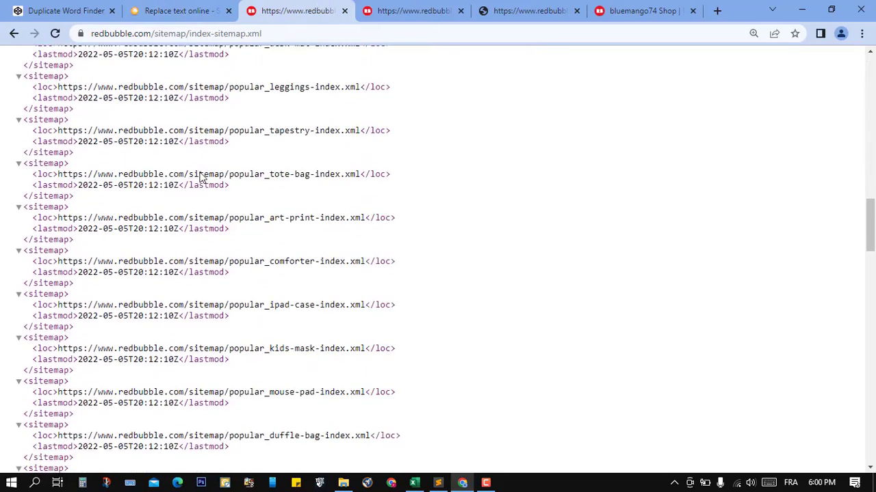
scroll(175, 170, down, 20)
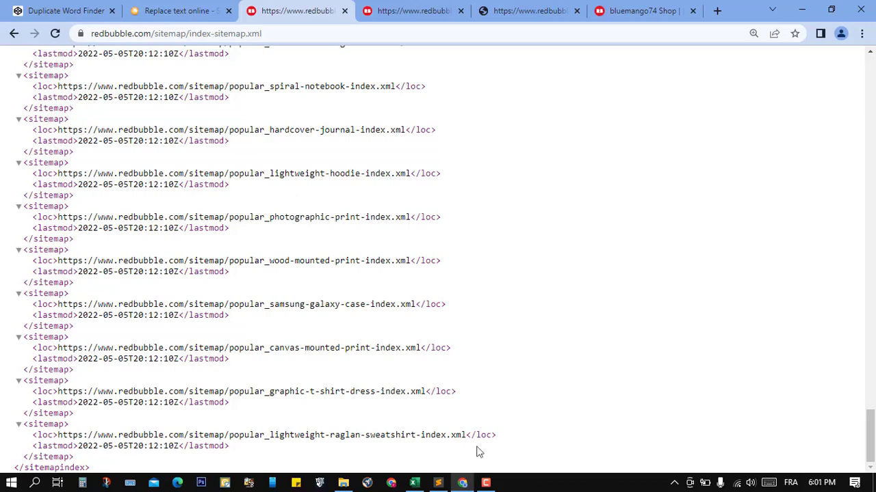
Step: Switch back to Excel and widen the title, designer and date columns B, C and D
click(413, 483)
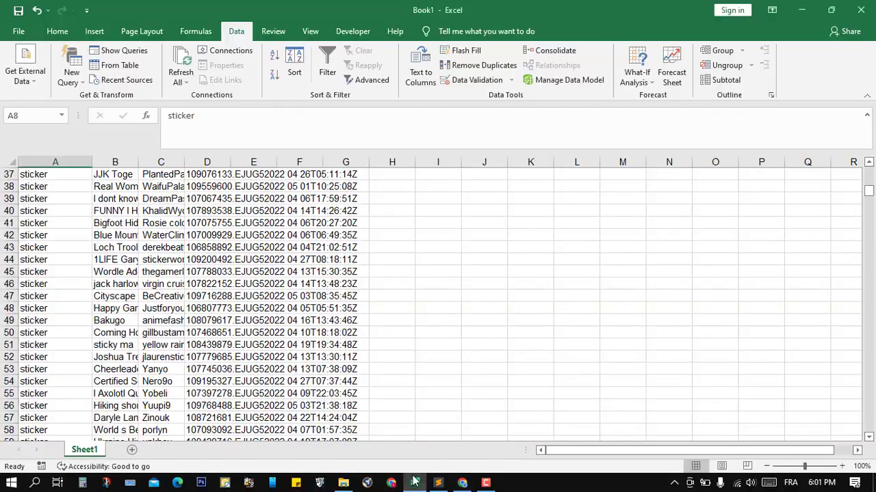
click(383, 234)
scroll(646, 257, up, 1)
scroll(647, 256, up, 8)
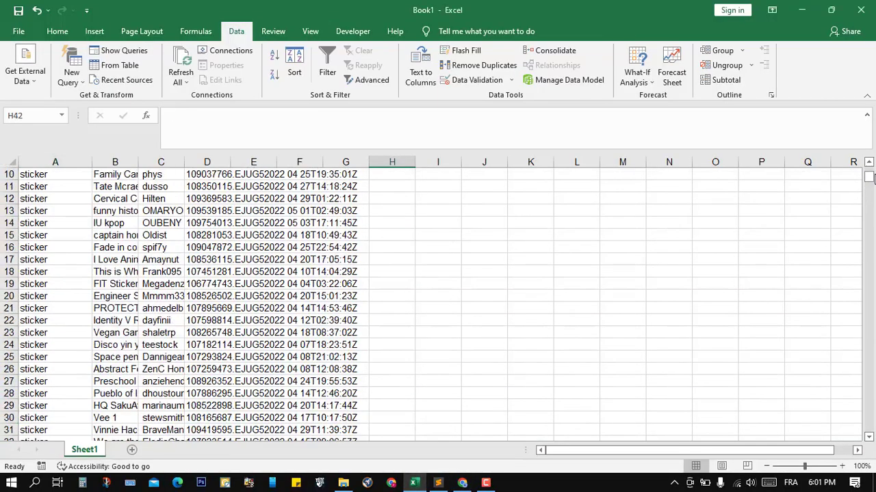
drag(872, 178, 871, 164)
click(396, 235)
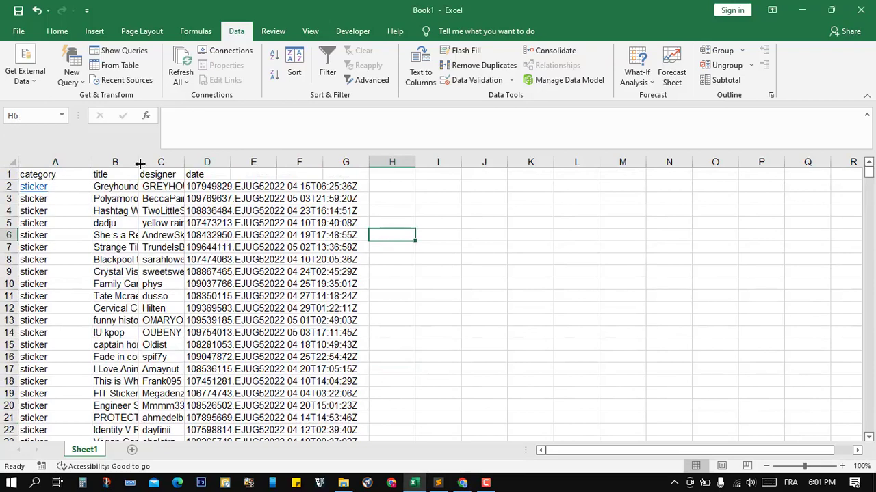
drag(140, 164, 557, 162)
click(398, 160)
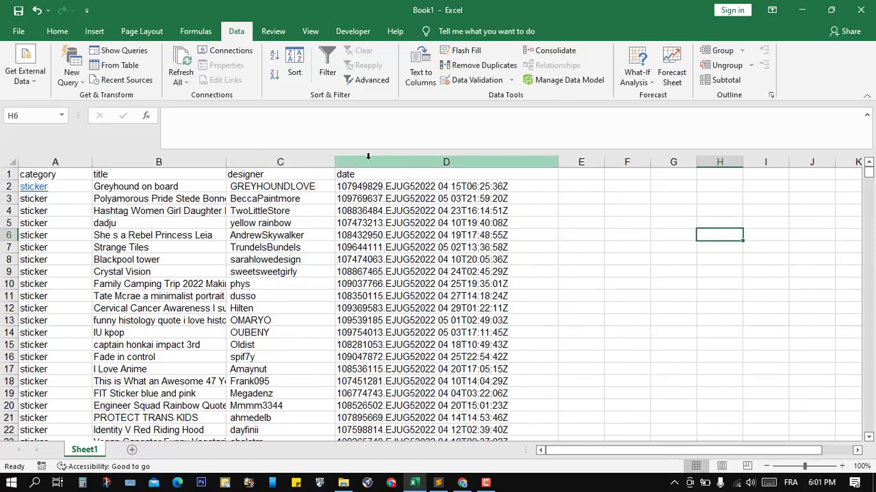
Step: Replace every "2022" in column D with " ,2022" to separate the code from the date
click(368, 158)
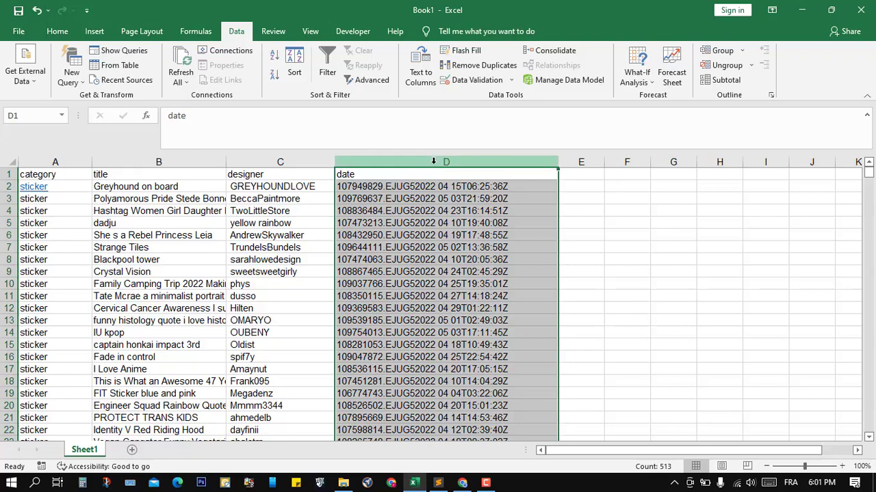
key(ctrl+h)
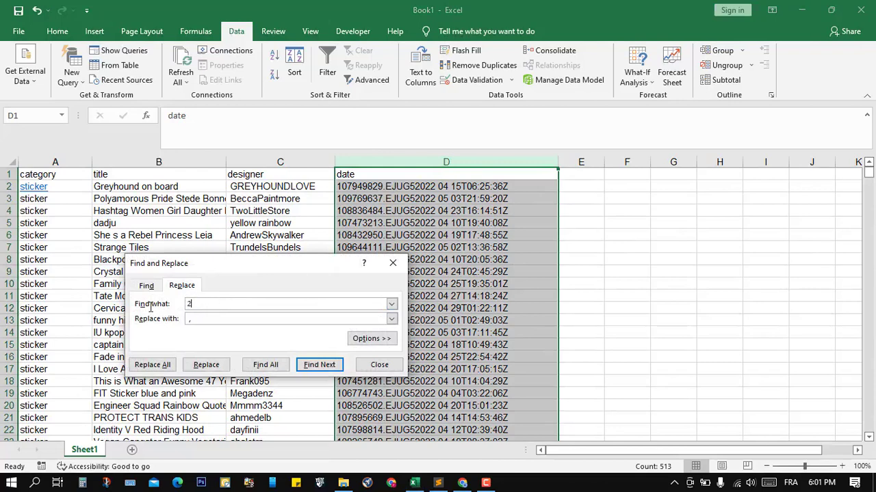
text(2022)
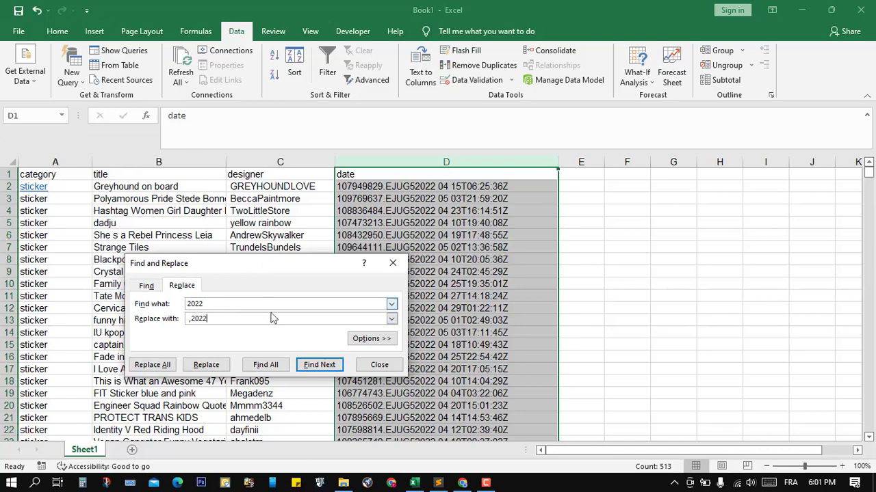
click(145, 369)
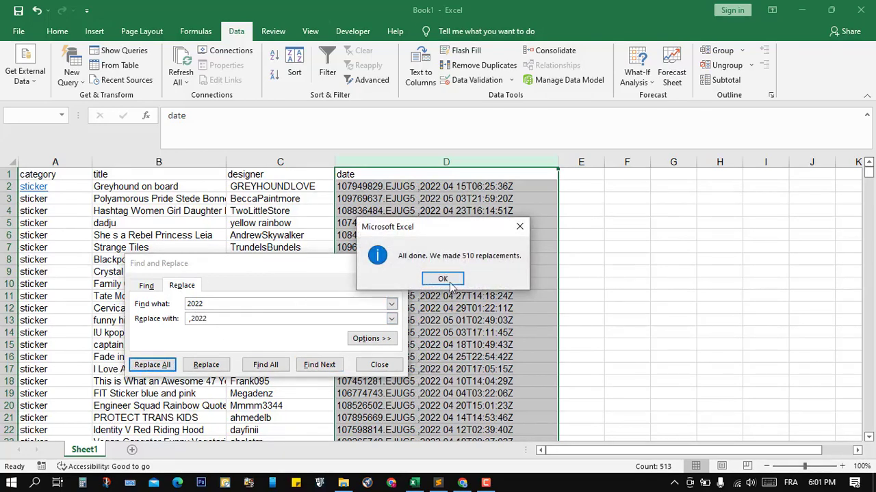
key(Return)
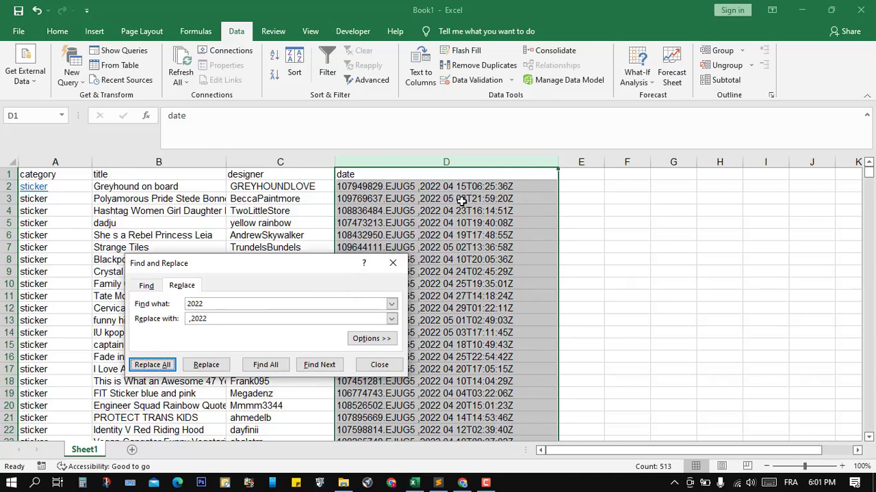
Step: Replace every "T" in column D with " ," to separate the date from the time, and check the rows
drag(233, 303, 165, 301)
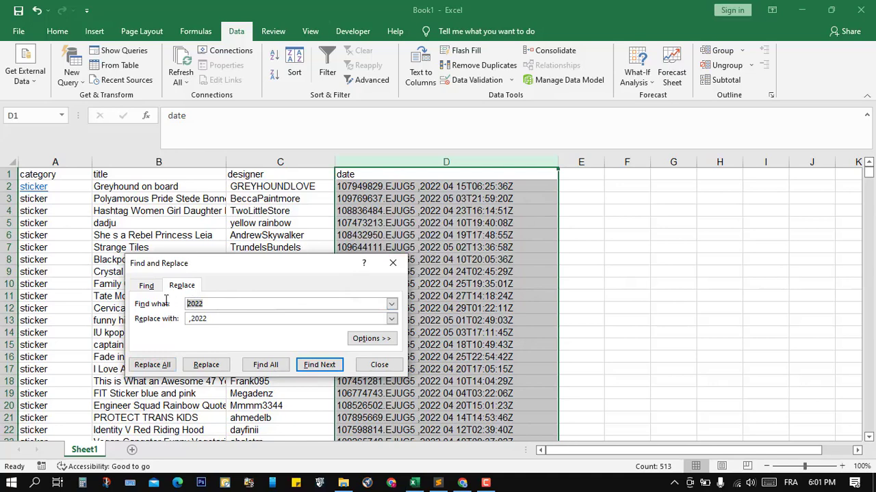
text(T)
drag(210, 318, 194, 318)
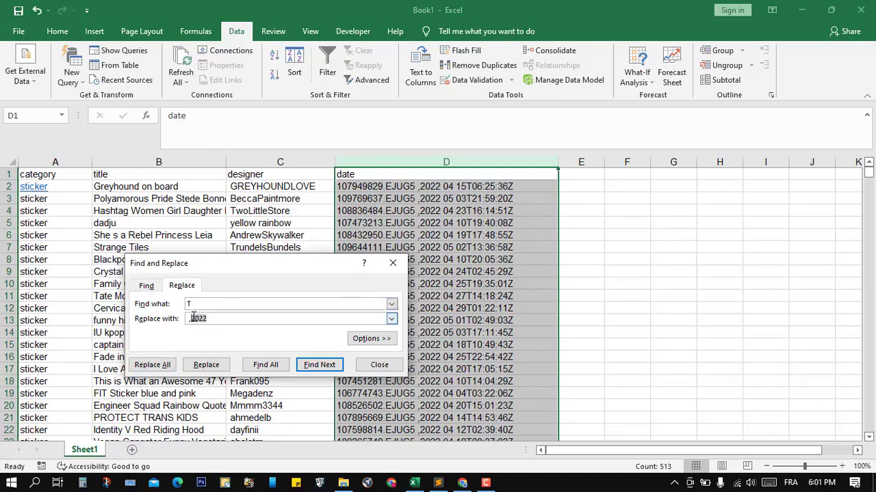
key(BackSpace)
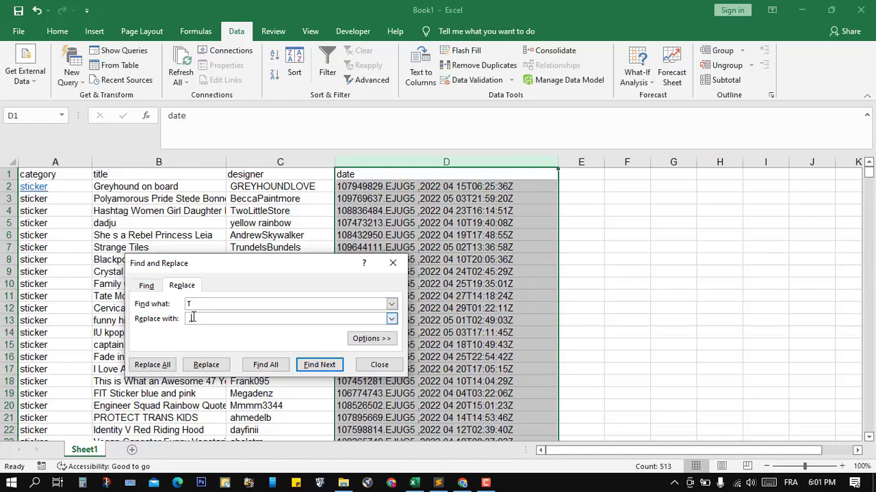
click(153, 364)
click(443, 284)
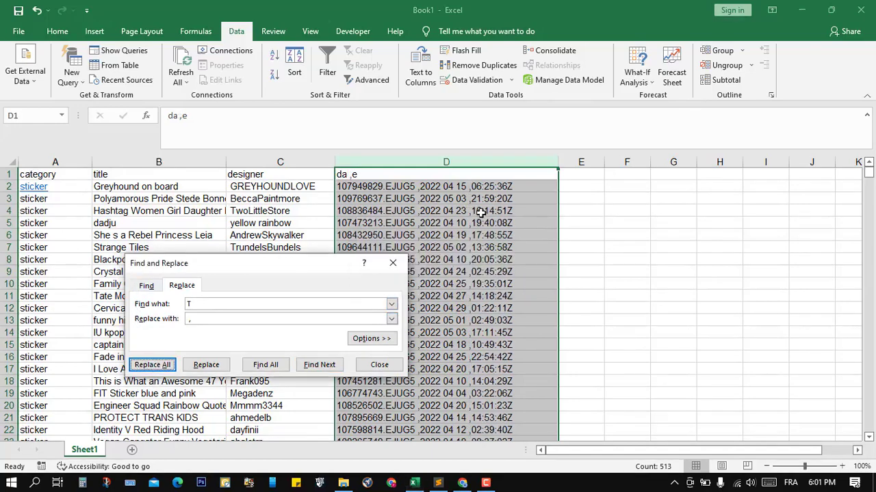
scroll(506, 186, down, 11)
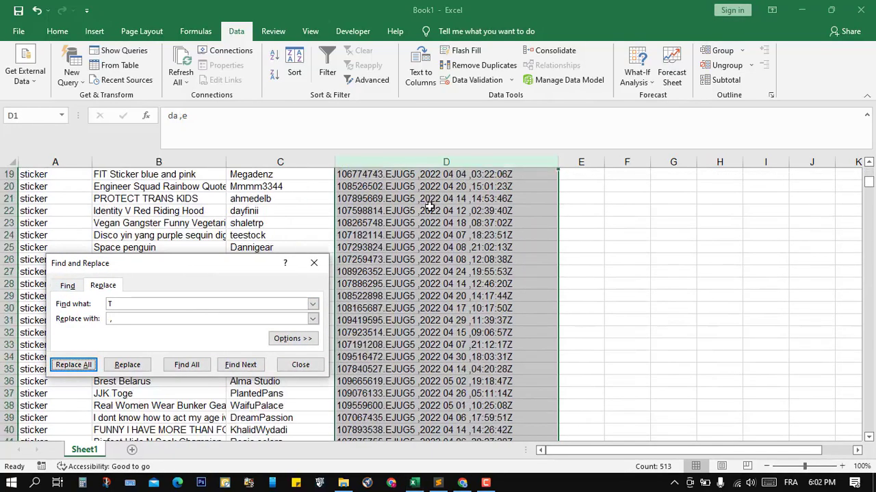
scroll(473, 234, up, 11)
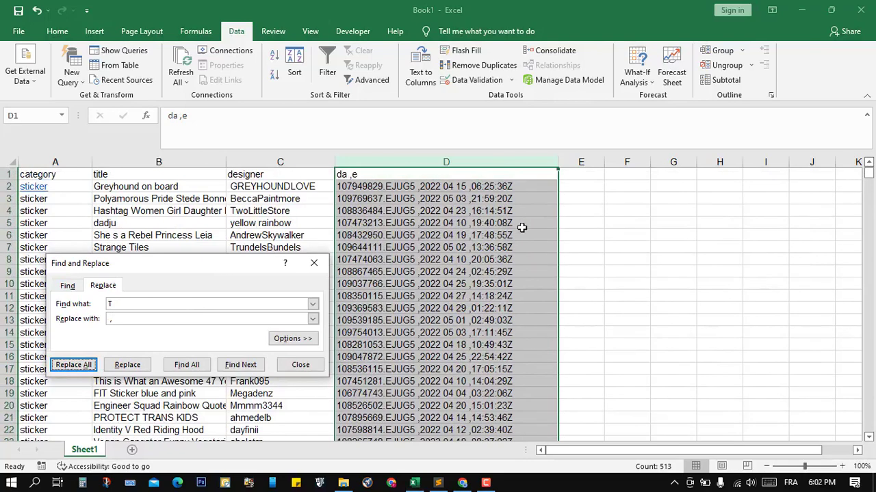
Step: Remove every "Z" from column D by replacing it with nothing, and close Find and Replace
click(134, 307)
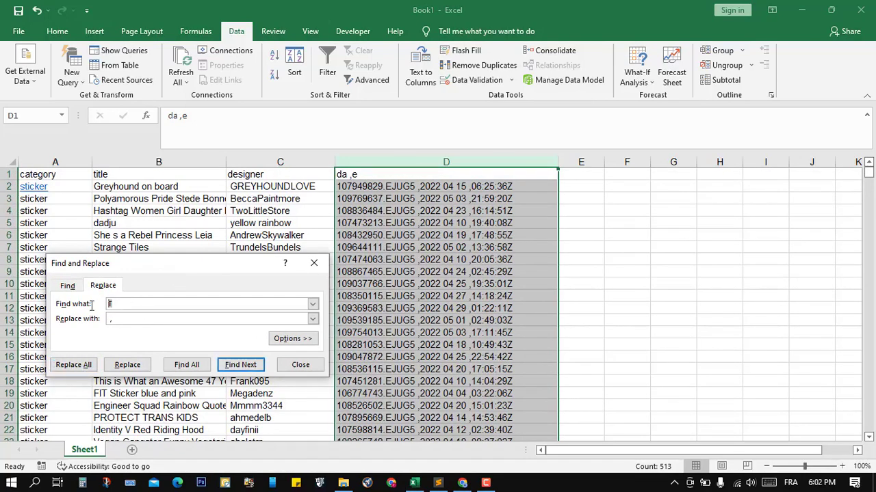
click(109, 318)
click(73, 364)
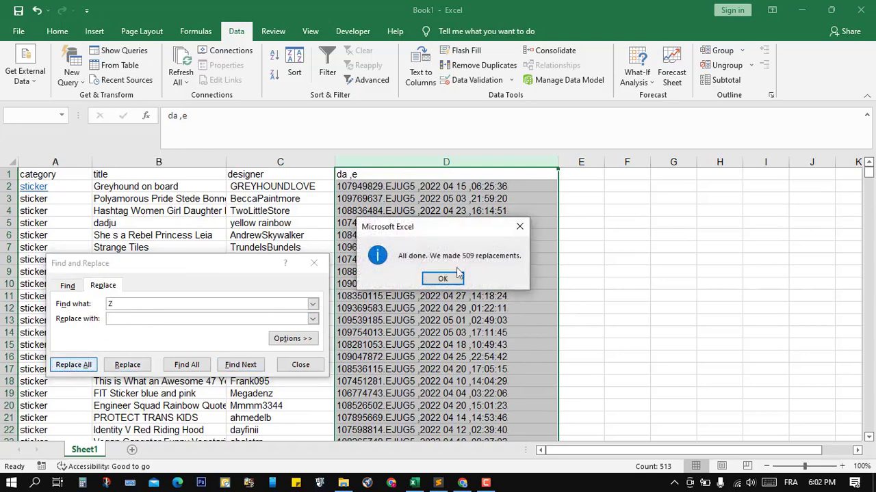
click(446, 279)
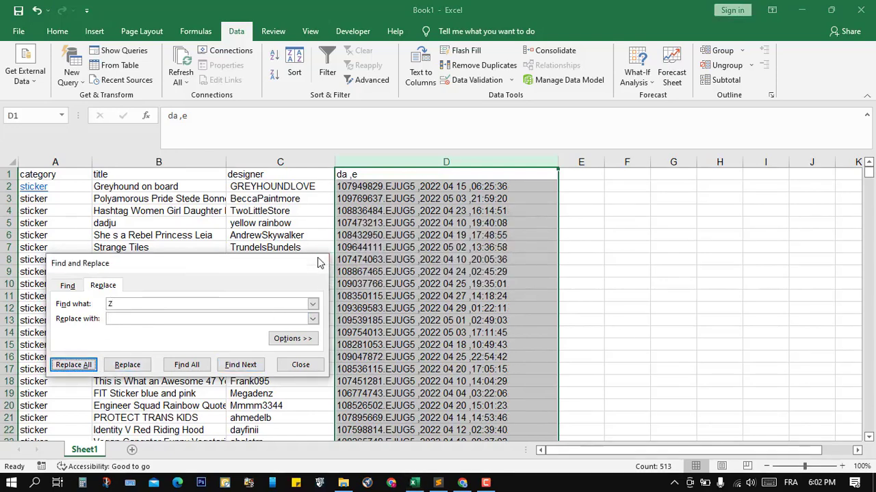
click(314, 263)
Step: Replace the header in cell D1 with the comma-separated text X,date,time
click(589, 209)
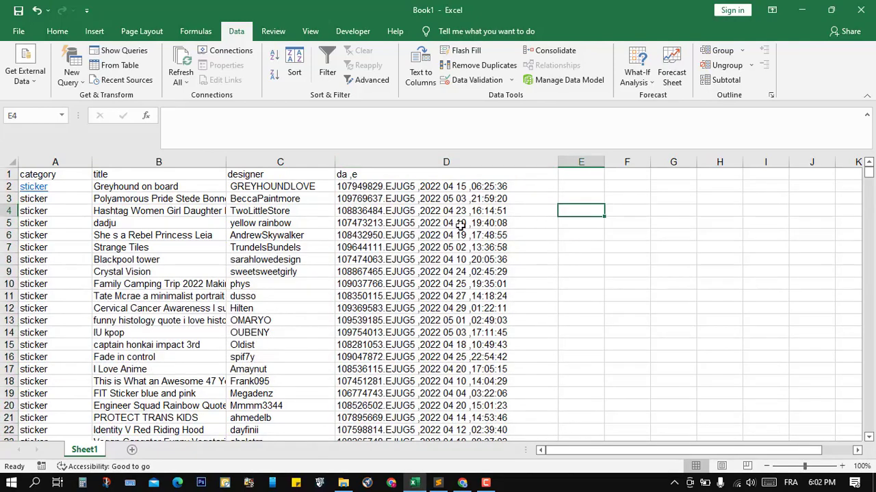
click(376, 175)
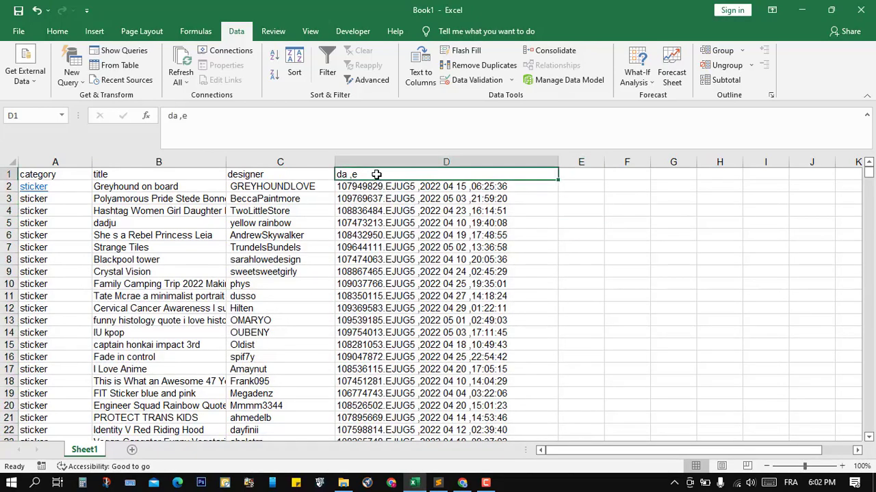
key(BackSpace)
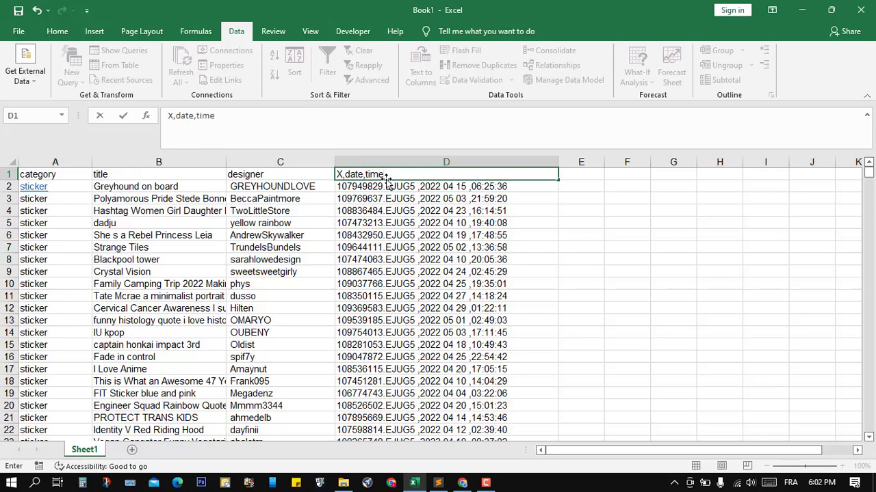
Step: Split column D at its commas into separate X, date and time columns using Text to Columns, replacing the existing data
click(405, 162)
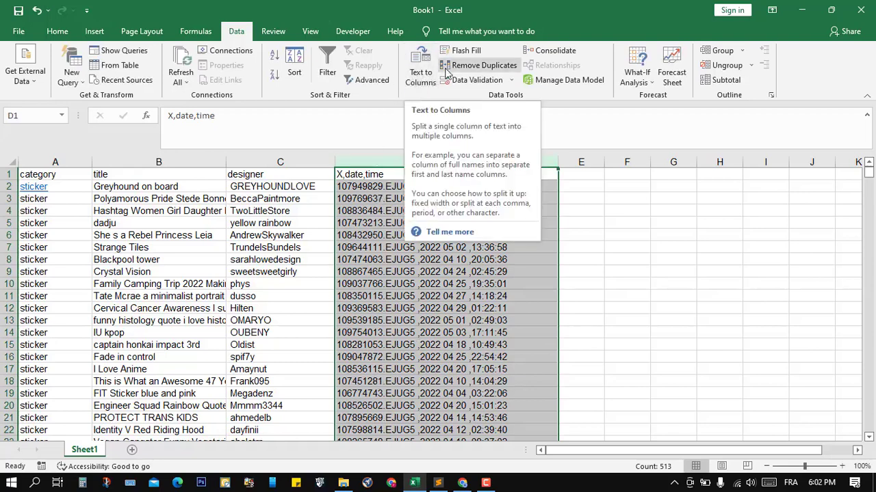
click(422, 75)
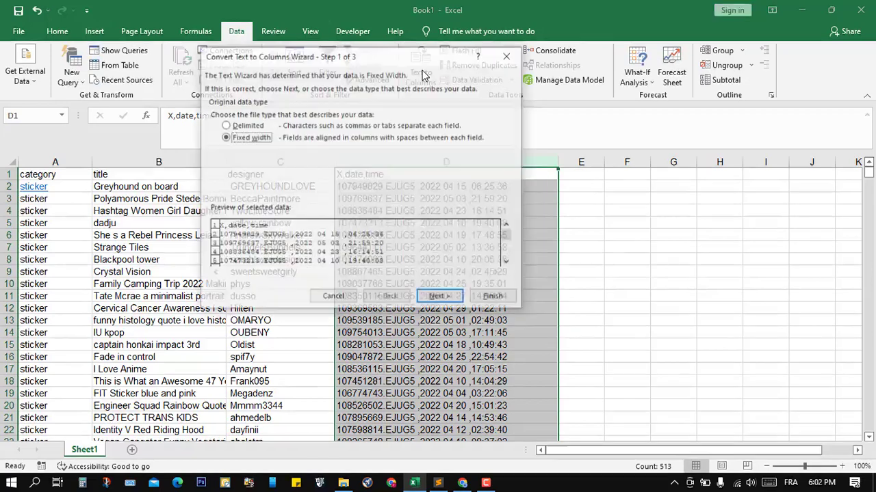
click(233, 126)
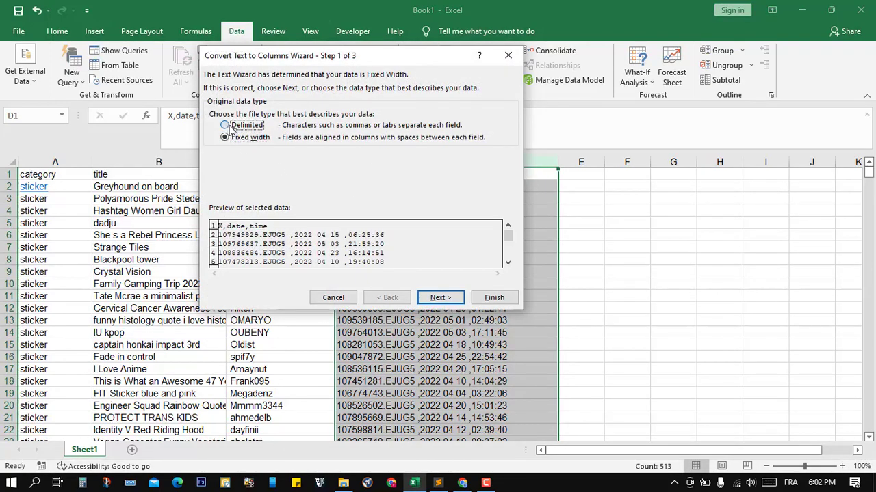
click(441, 298)
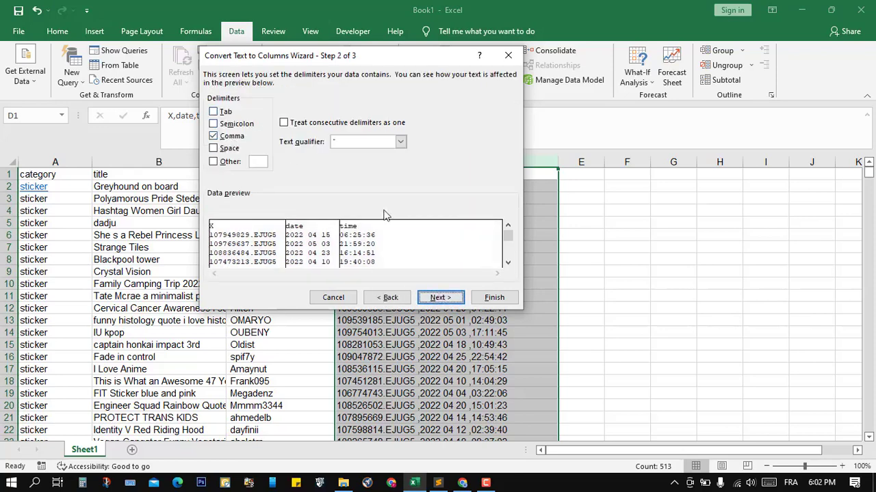
click(432, 296)
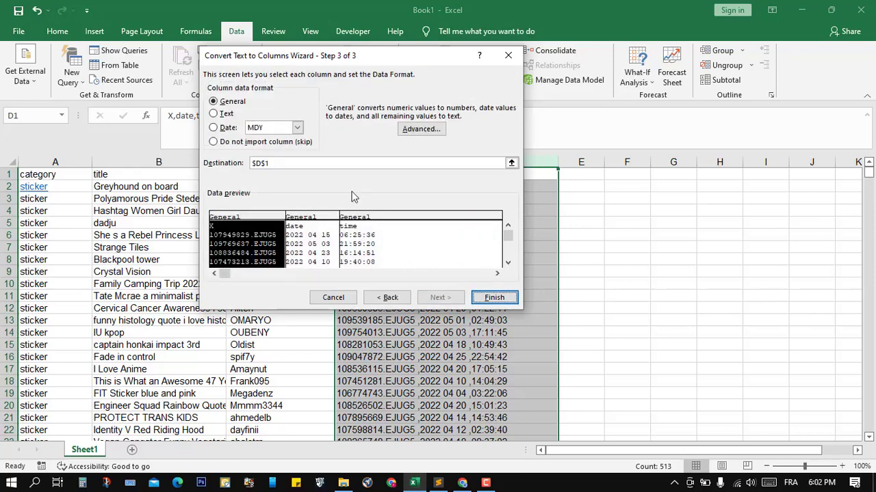
click(493, 297)
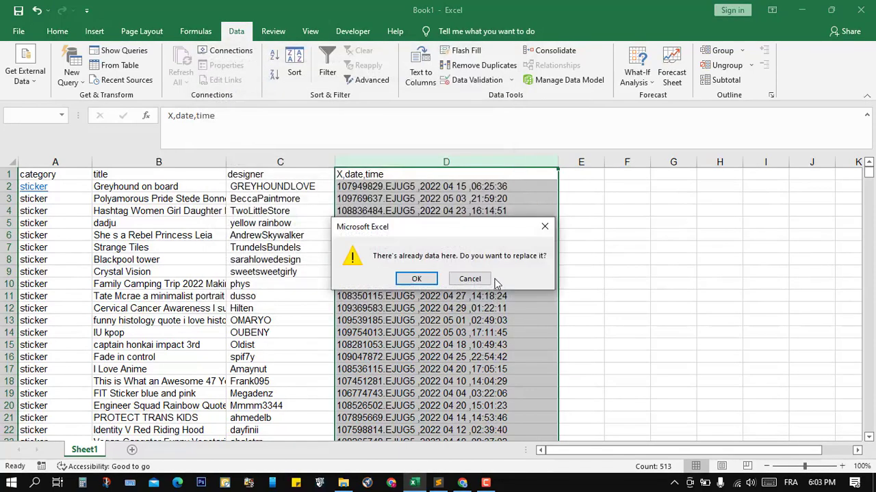
click(420, 278)
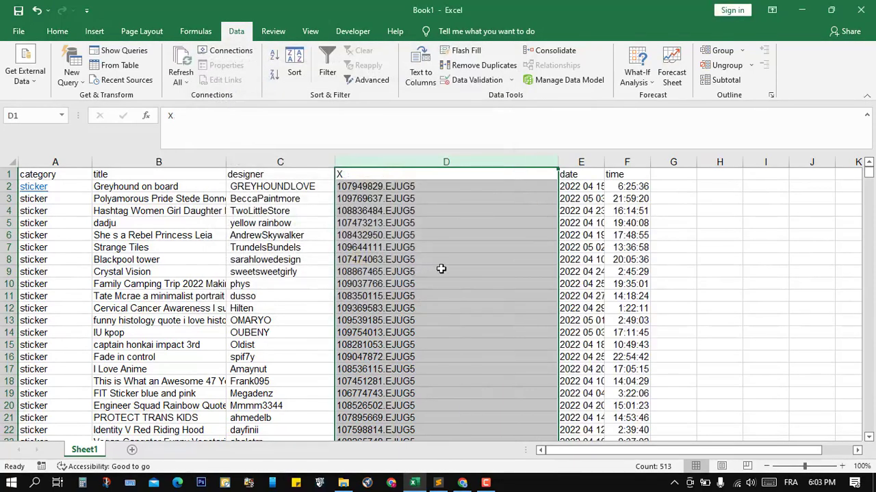
click(700, 235)
Step: Delete the X column holding the sticker codes
click(385, 164)
click(57, 31)
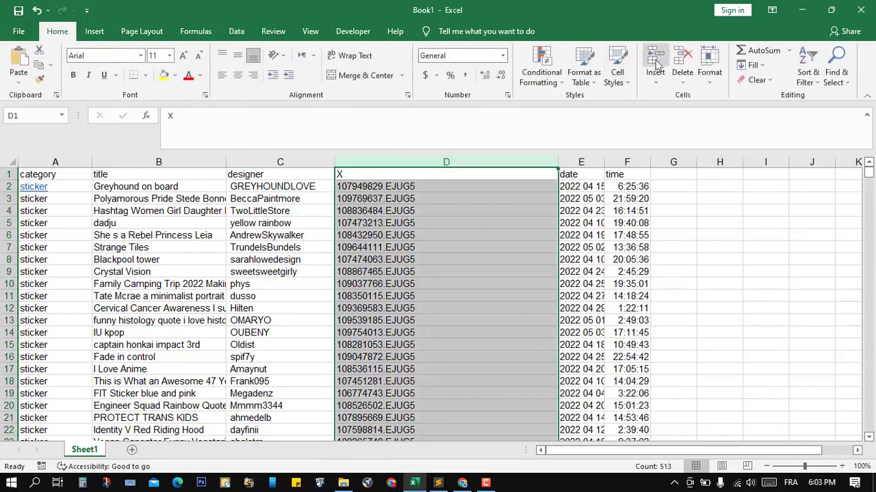
click(682, 58)
click(680, 211)
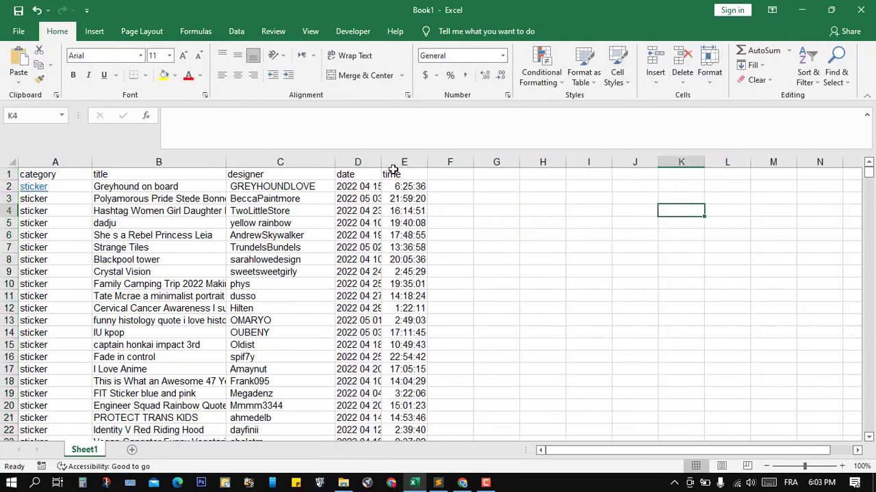
Step: Widen the date and title columns to fit their contents, and check the date and time values
drag(381, 162, 448, 163)
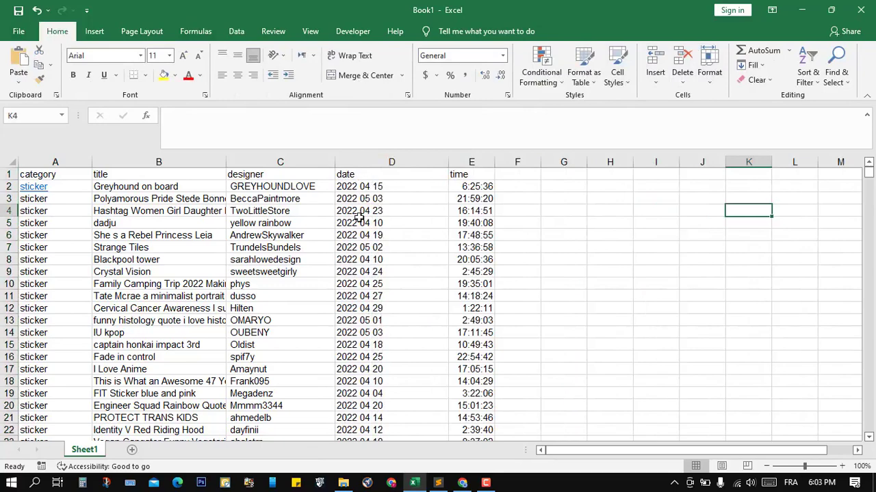
drag(362, 189, 365, 358)
drag(462, 187, 465, 393)
scroll(493, 257, down, 2)
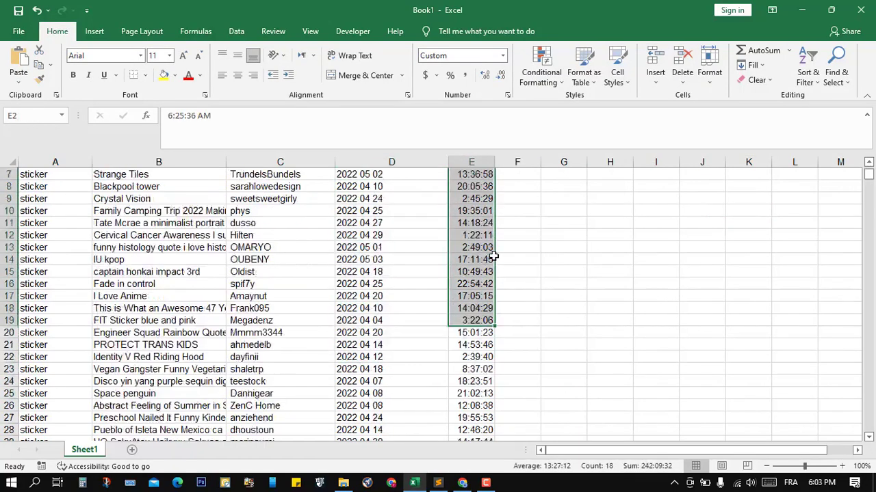
scroll(520, 246, up, 2)
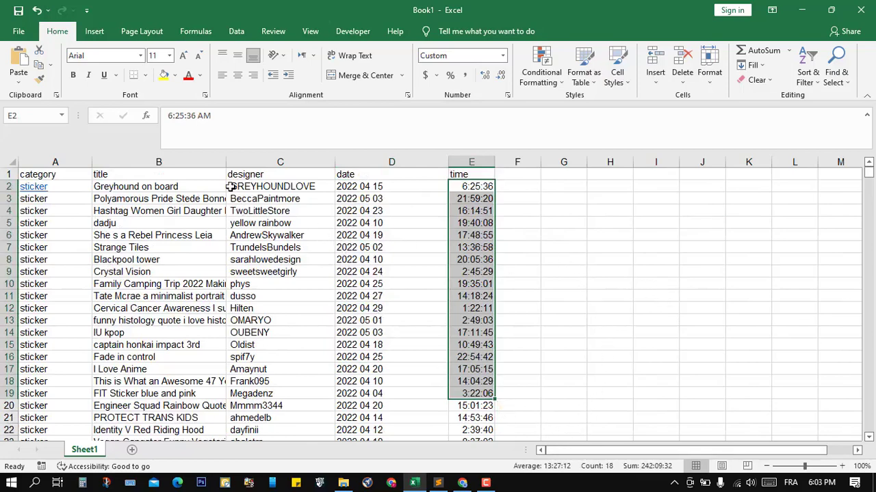
drag(226, 166, 367, 164)
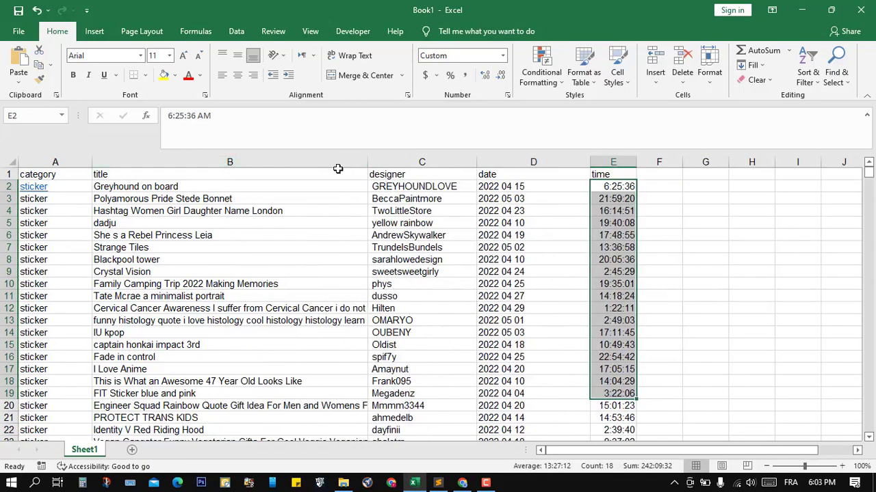
Step: Examine the title, designer, date and time columns down the rows to check that the values are cleanly separated
scroll(186, 225, down, 7)
scroll(164, 311, up, 7)
scroll(417, 202, down, 5)
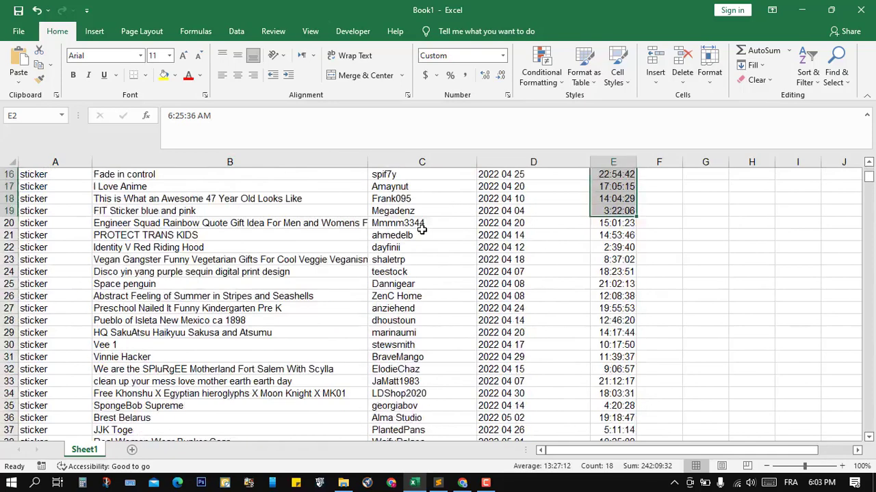
scroll(421, 229, up, 5)
drag(518, 187, 533, 296)
drag(616, 186, 619, 283)
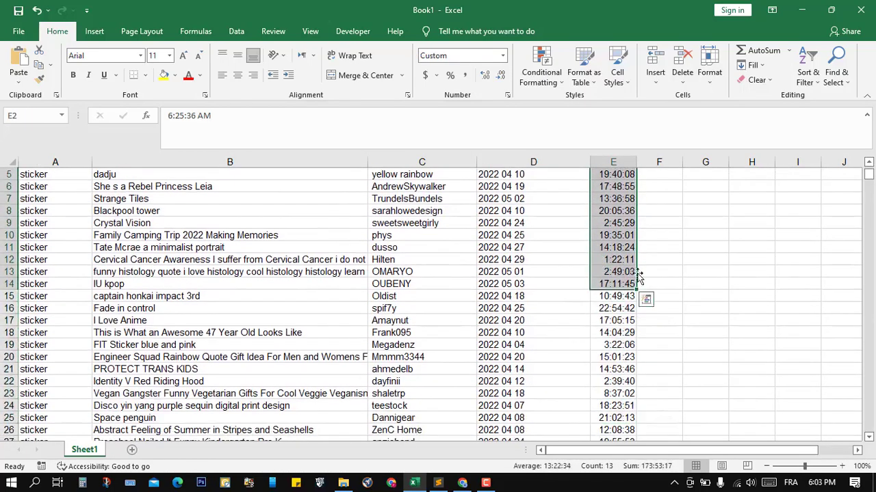
scroll(670, 273, up, 2)
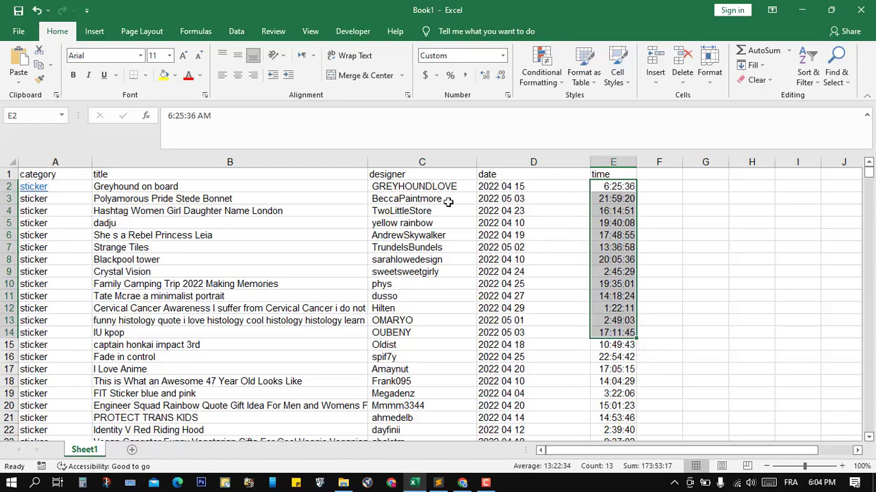
scroll(422, 224, down, 6)
scroll(422, 226, up, 6)
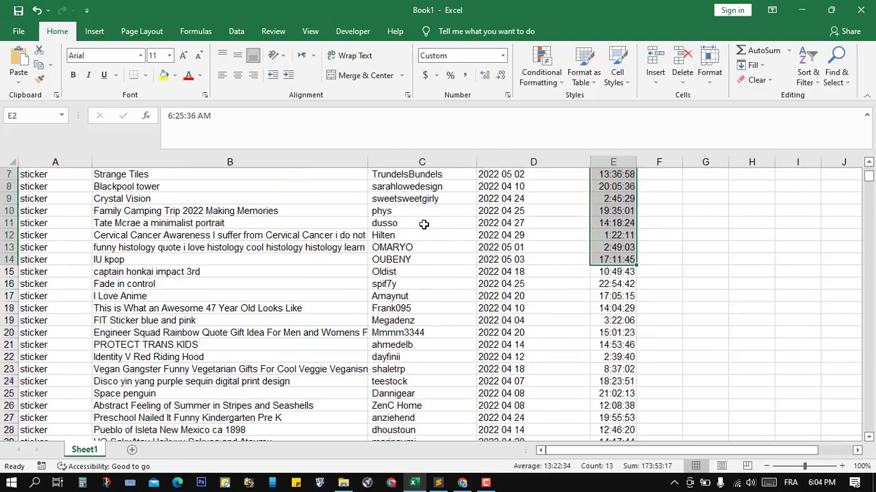
scroll(401, 352, down, 18)
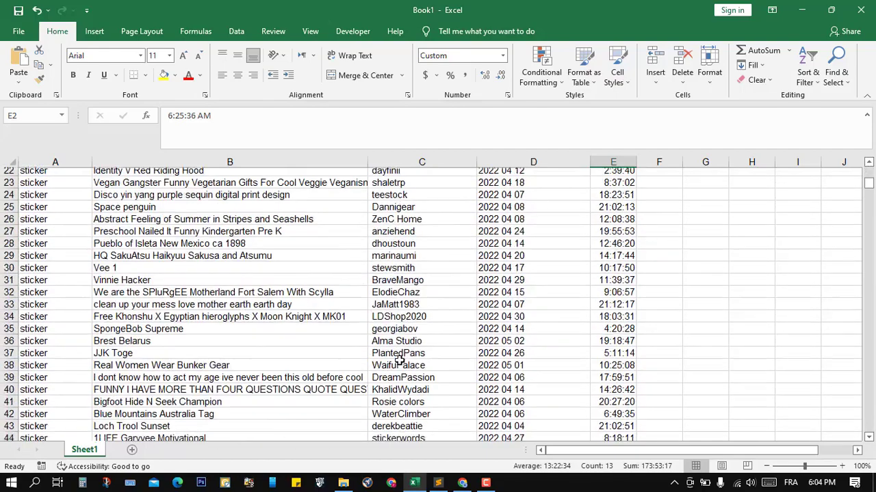
scroll(397, 357, up, 5)
scroll(396, 357, up, 13)
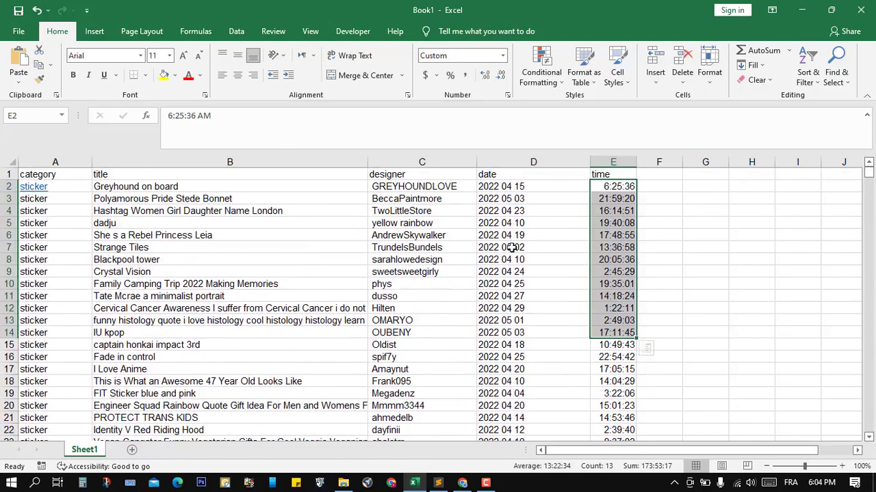
drag(513, 188, 514, 284)
drag(514, 320, 513, 308)
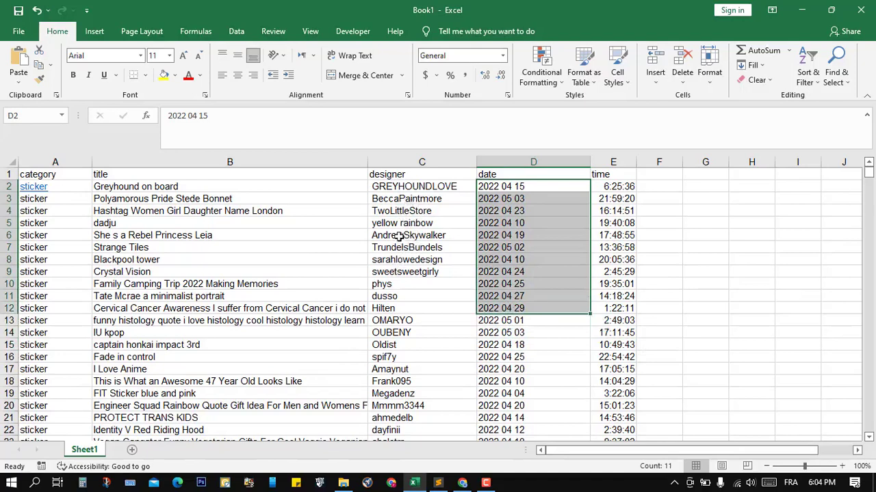
Step: Start a COUNTIF formula in cell F2, beside the time column
click(659, 186)
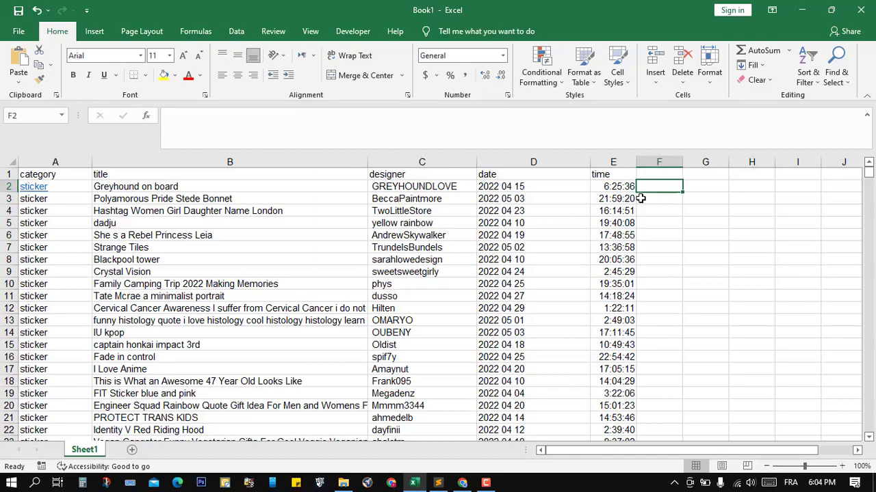
scroll(641, 197, down, 14)
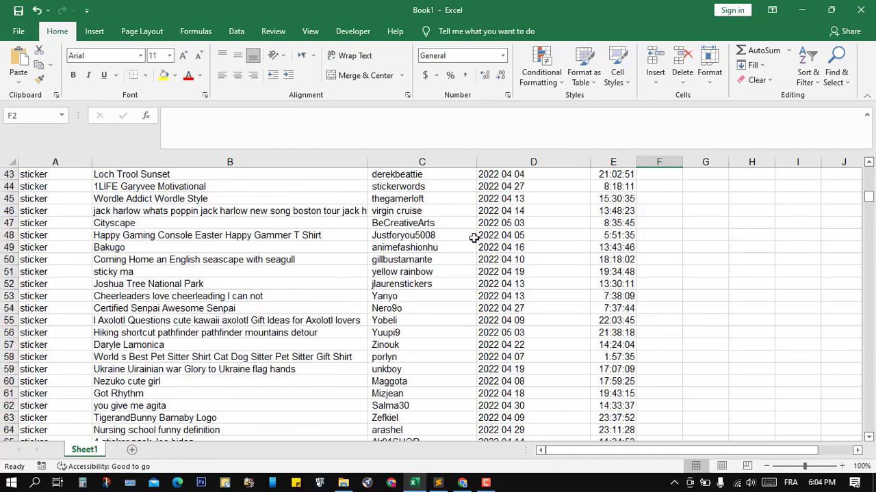
scroll(486, 260, up, 8)
scroll(487, 260, up, 6)
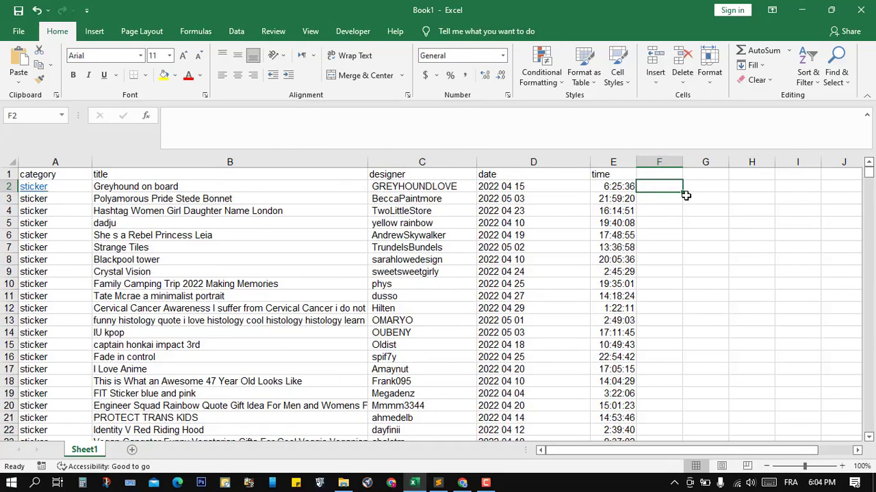
text(=)
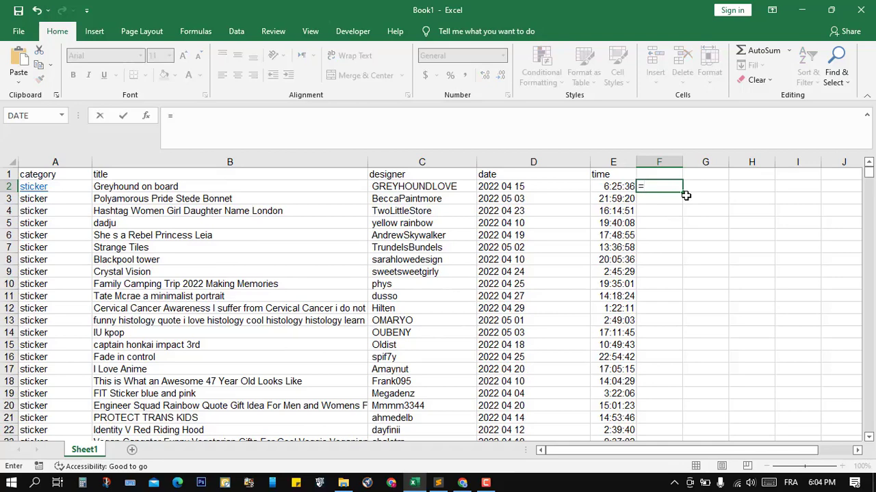
text(count)
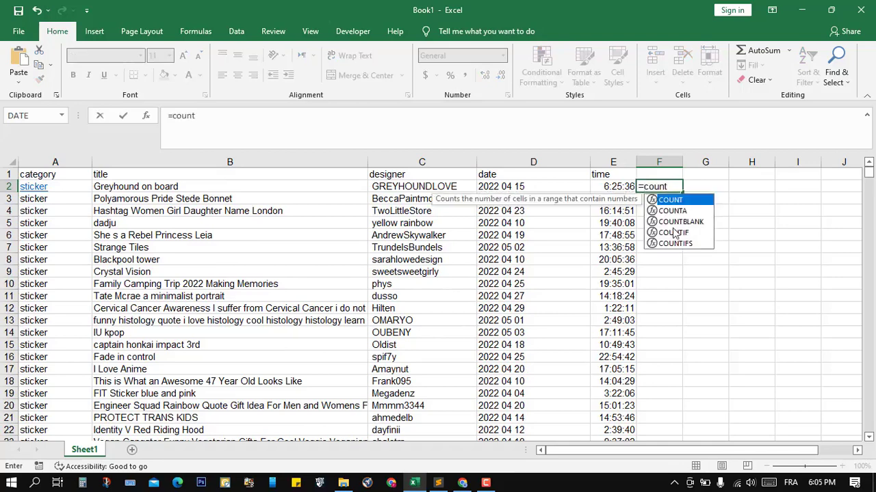
click(674, 232)
double_click(674, 233)
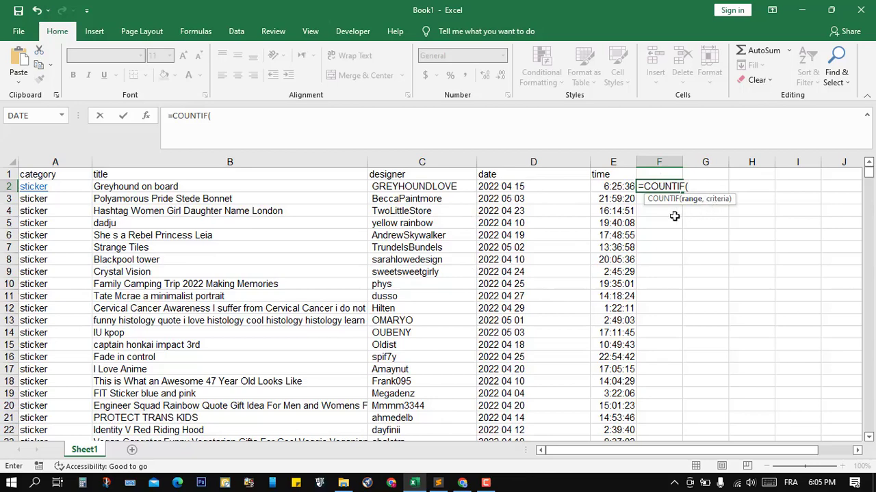
Step: Set the COUNTIF range to the designer cells C2:C513
click(446, 188)
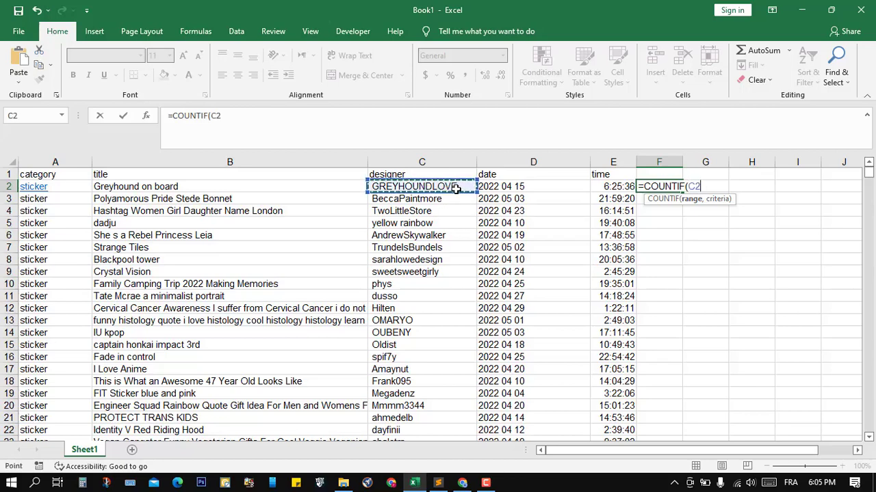
key(F8)
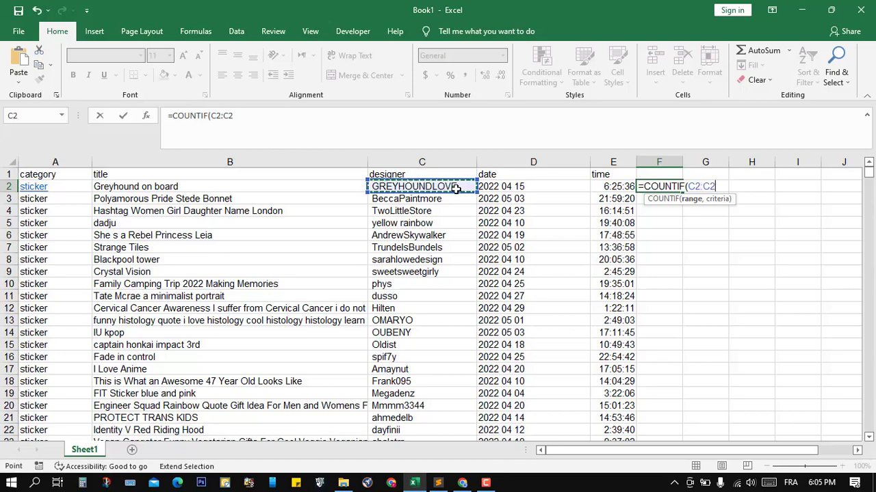
key(BackSpace)
key(BackSpace)
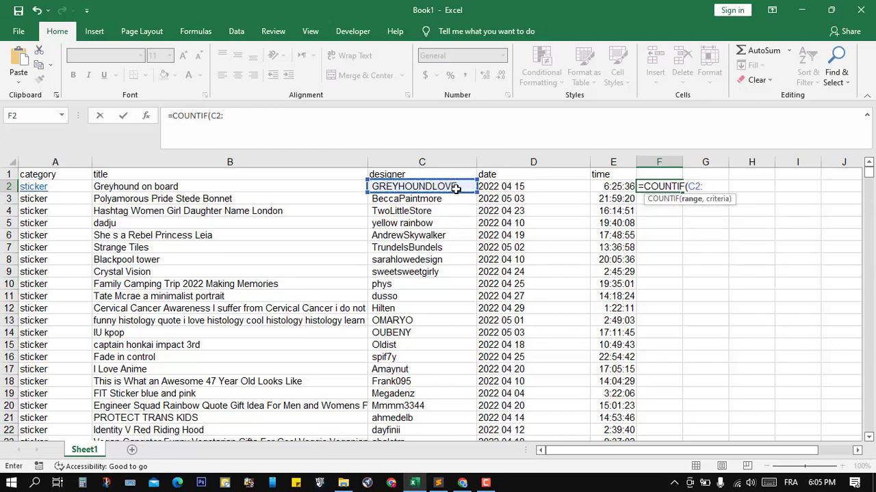
scroll(416, 231, down, 20)
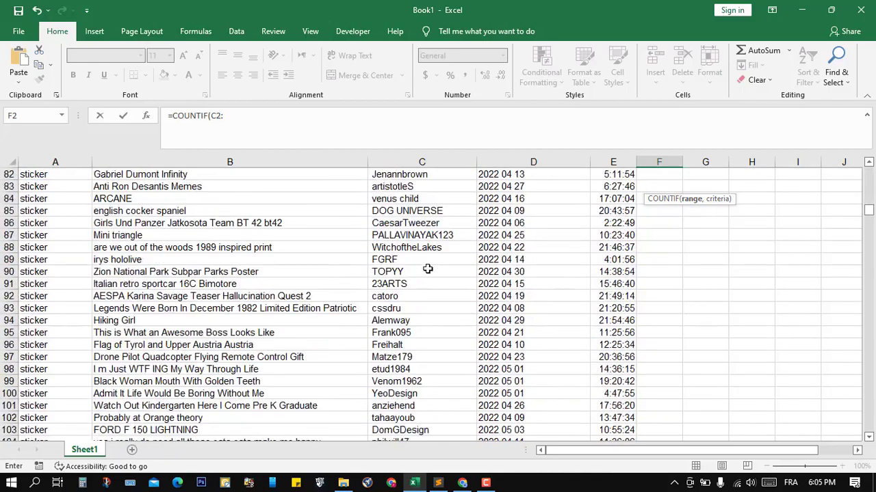
scroll(428, 269, down, 20)
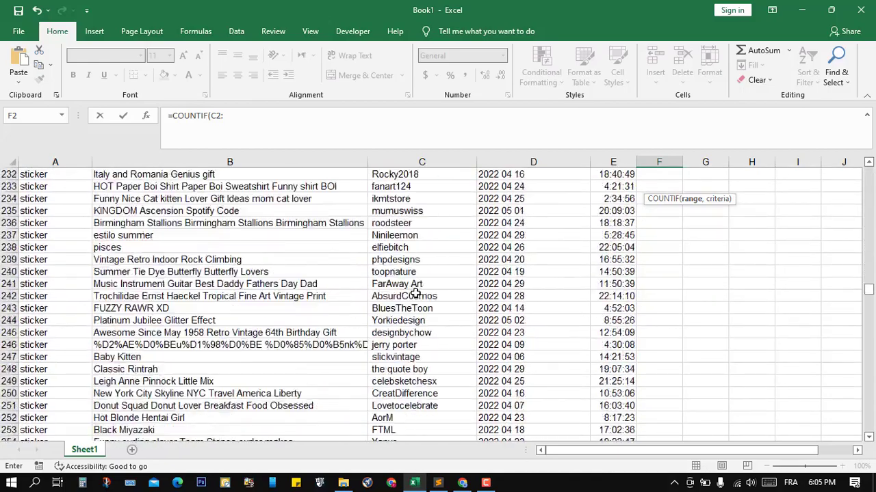
scroll(415, 295, down, 20)
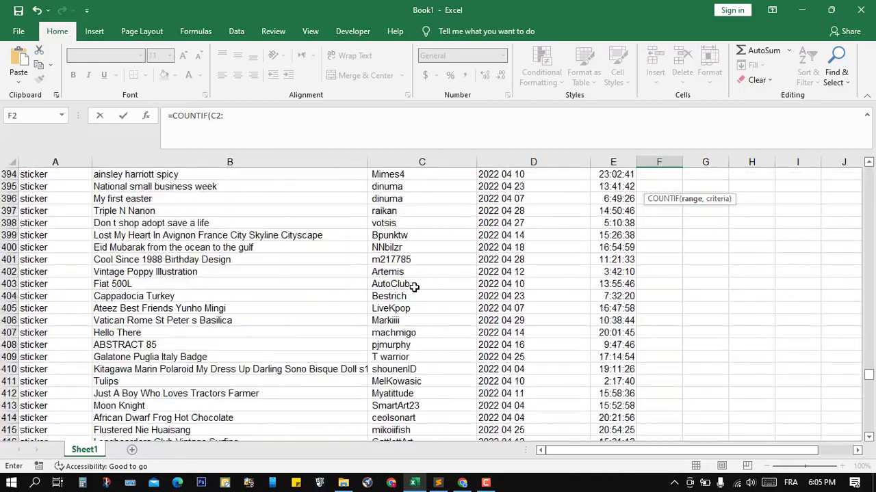
scroll(413, 287, down, 20)
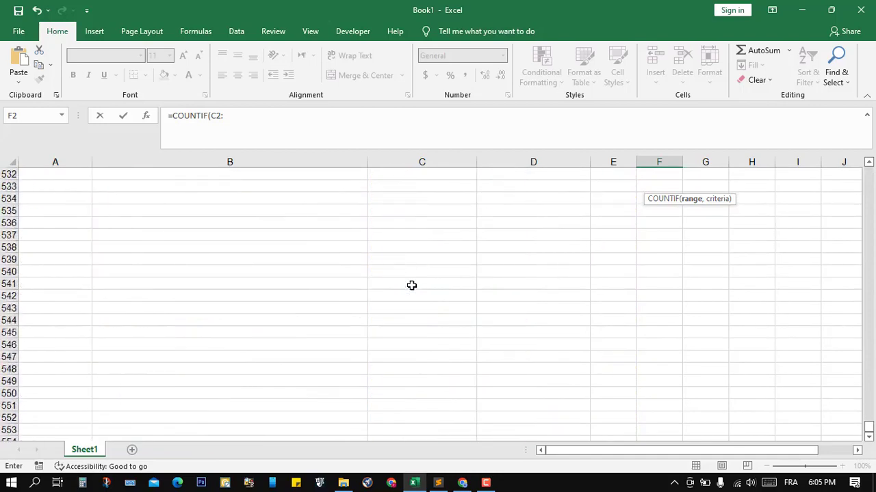
scroll(411, 285, up, 12)
click(405, 382)
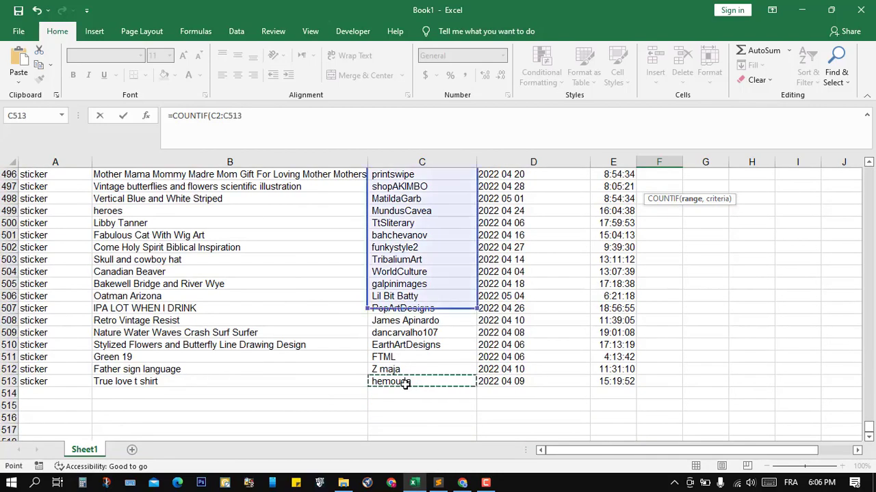
scroll(438, 243, up, 2)
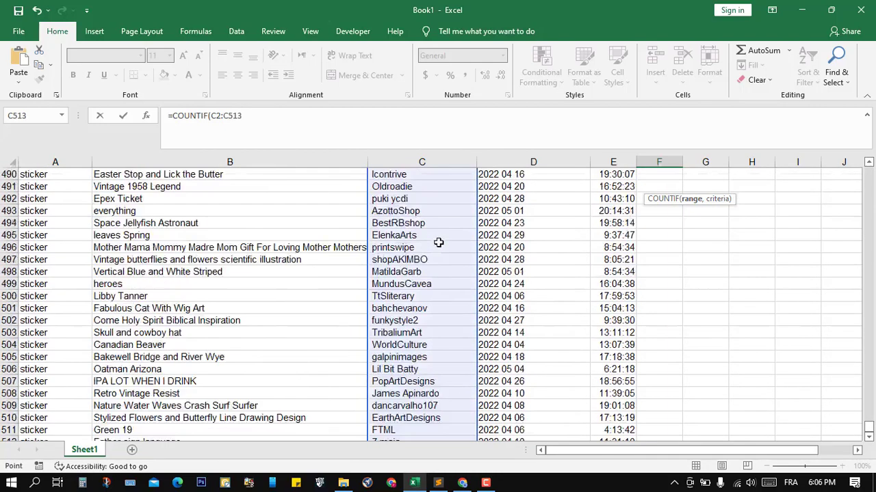
Step: Use designer cell C2 as the COUNTIF criterion and complete the formula in F2
scroll(439, 243, up, 10)
drag(870, 419, 869, 177)
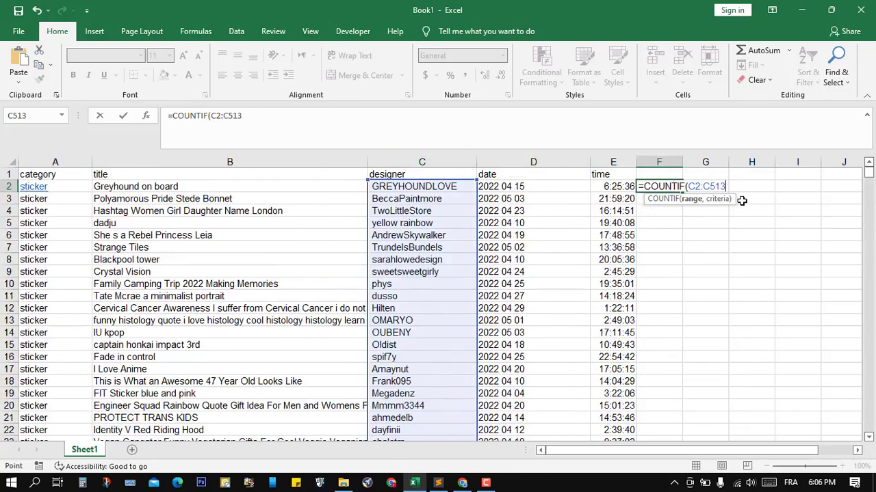
text(,)
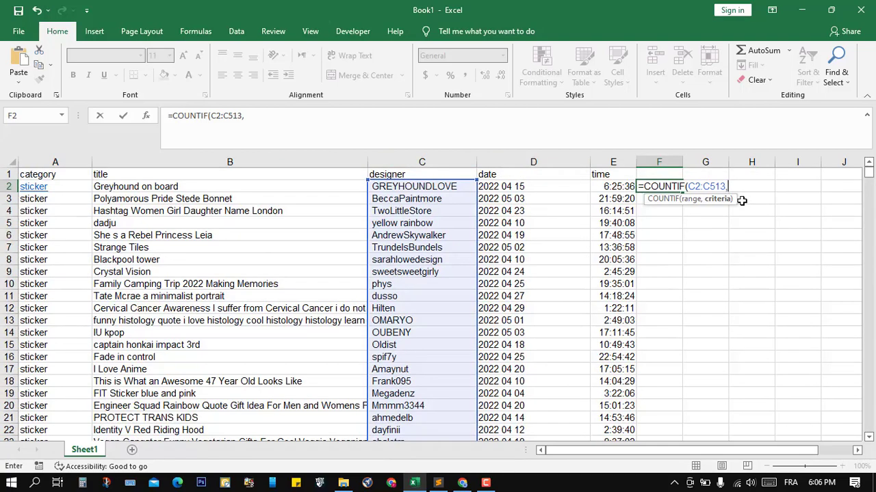
click(432, 186)
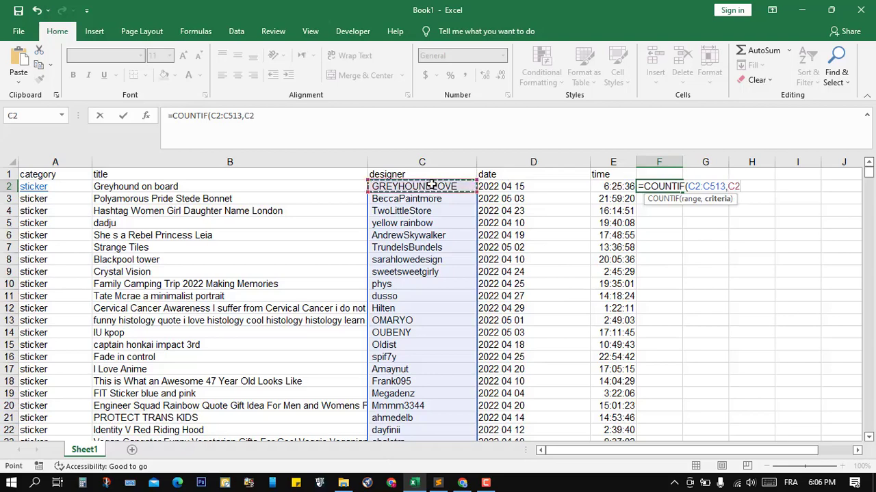
click(307, 122)
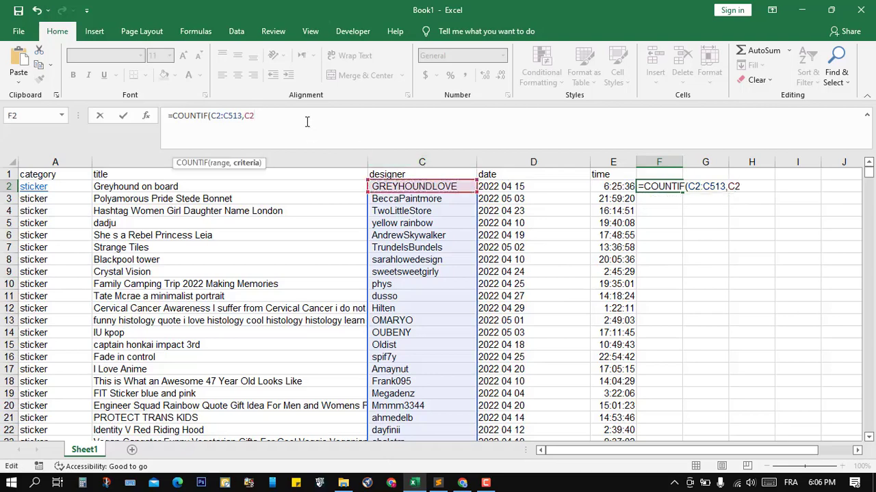
key(Return)
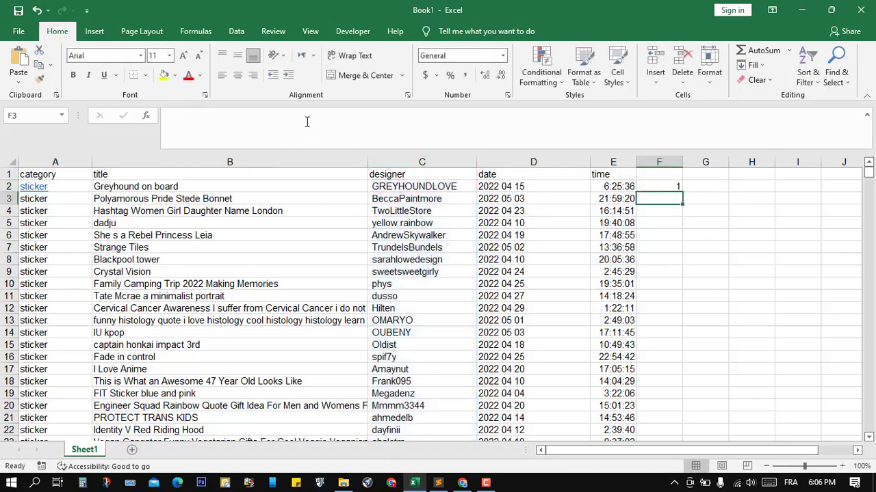
Step: Fill the COUNTIF formula from F2 down the column for all the designer rows
click(673, 183)
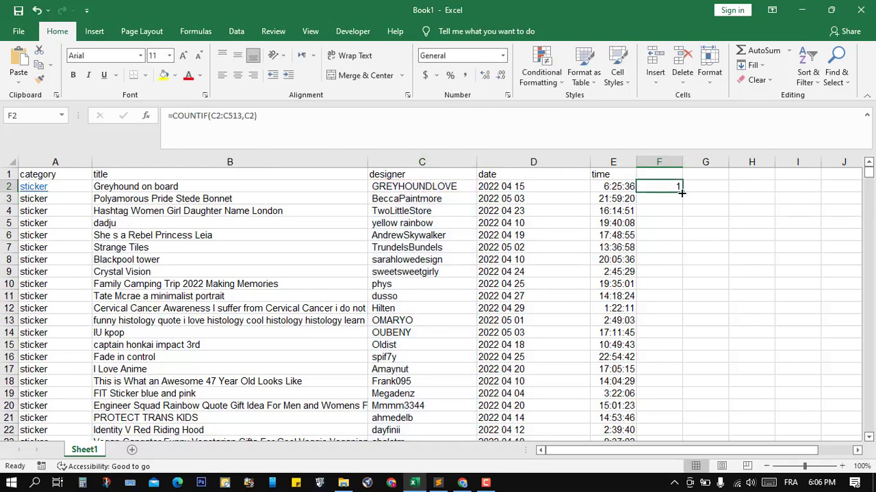
double_click(681, 193)
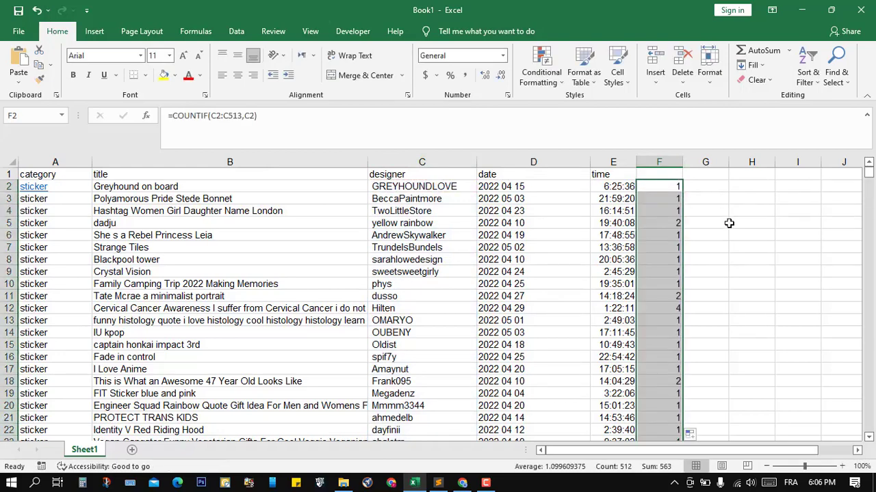
click(729, 224)
Step: Enter x as the header of the count column in cell F1
click(670, 176)
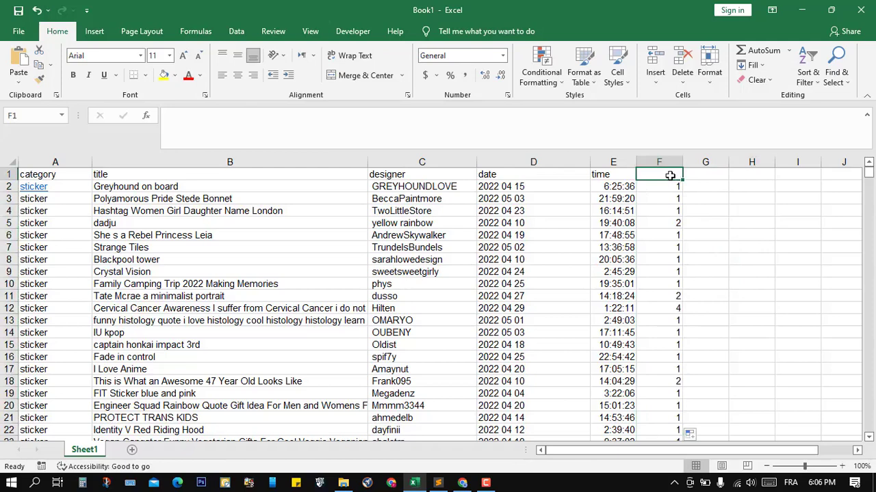
text(x)
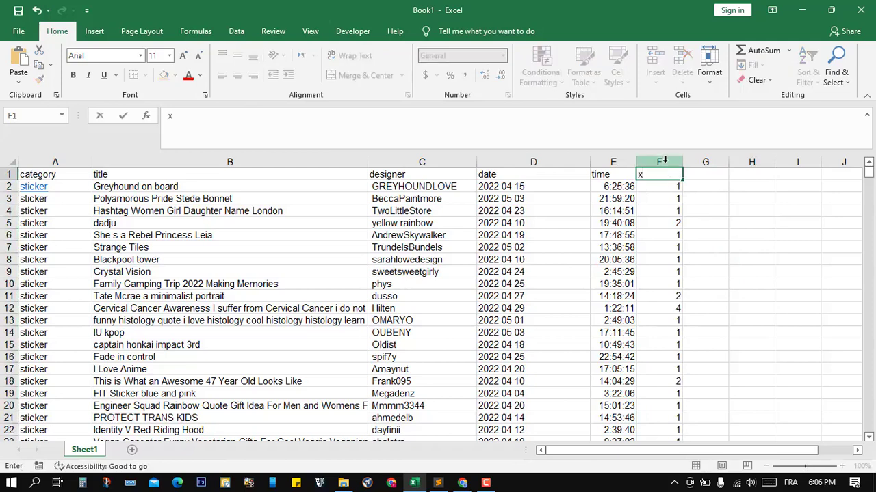
key(Return)
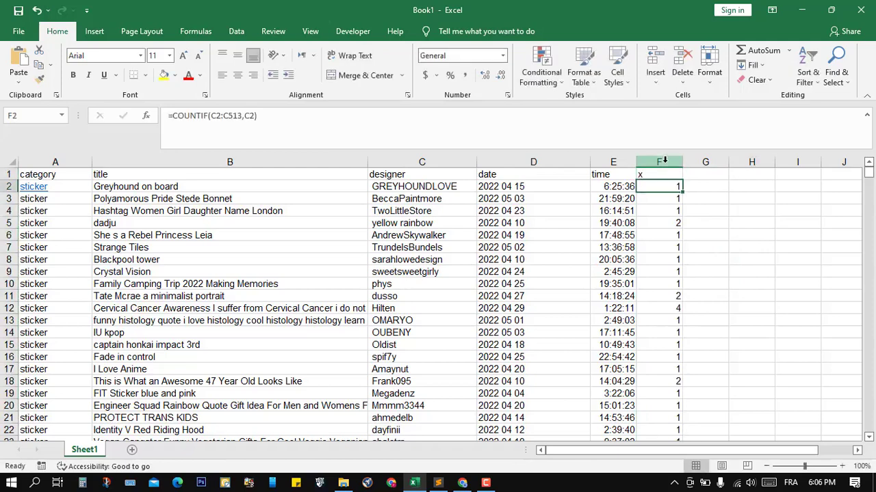
Step: Select the whole sheet and add filters to the header row
click(12, 163)
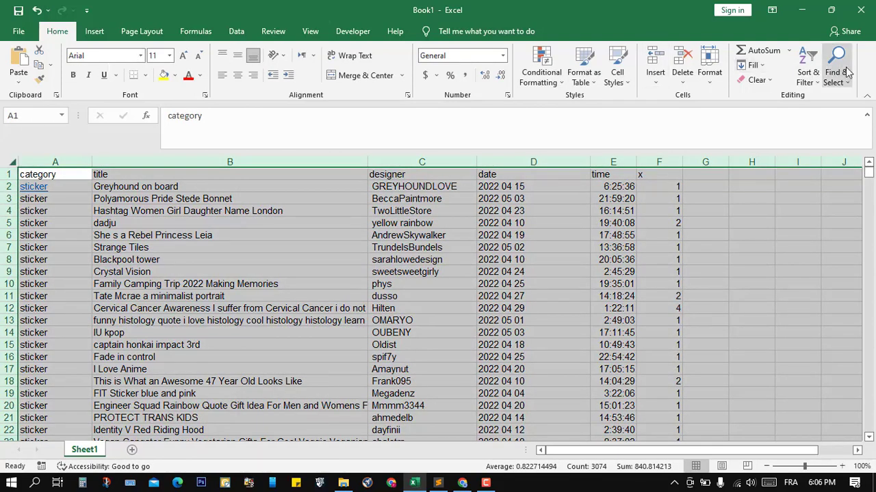
click(805, 61)
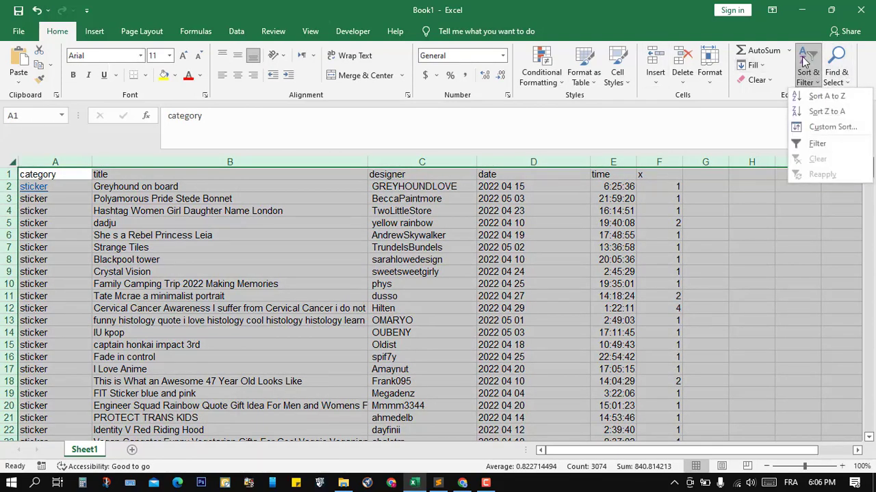
click(826, 141)
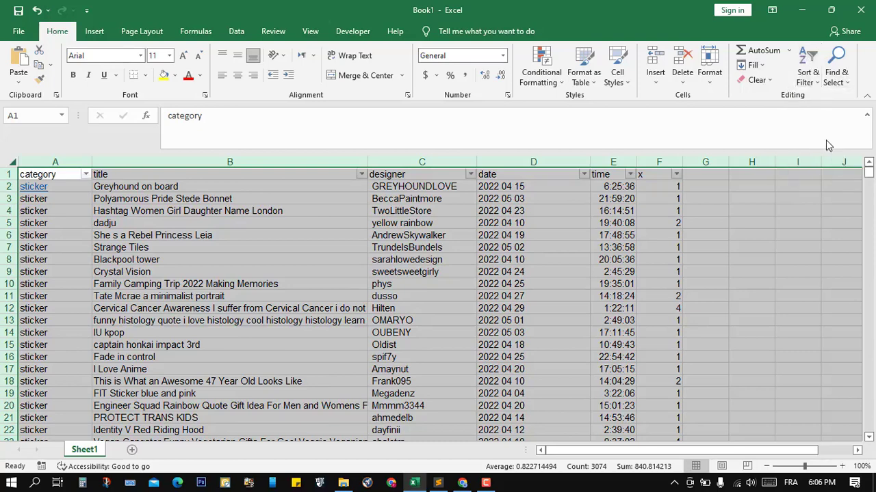
click(750, 235)
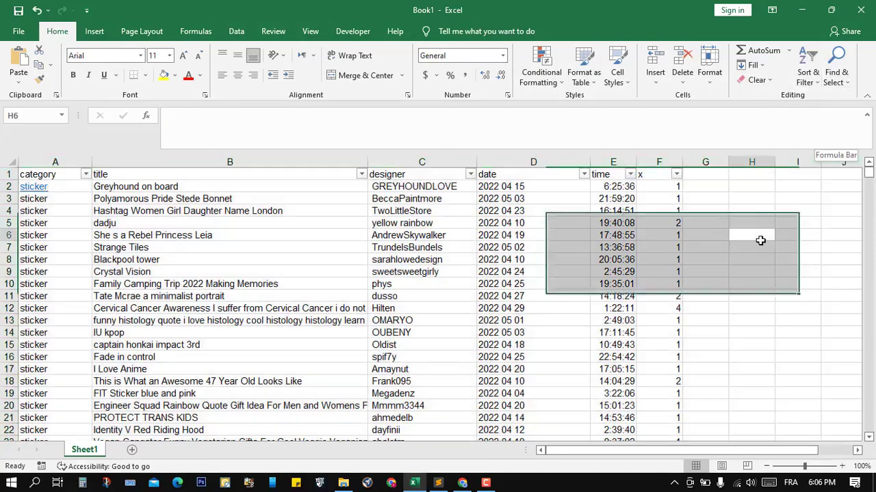
Step: Sort the table by the x column from largest to smallest
click(676, 175)
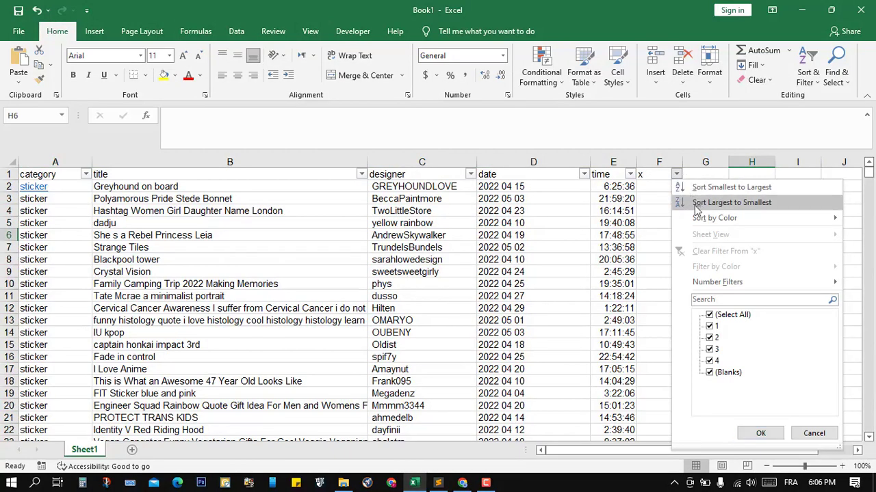
click(695, 206)
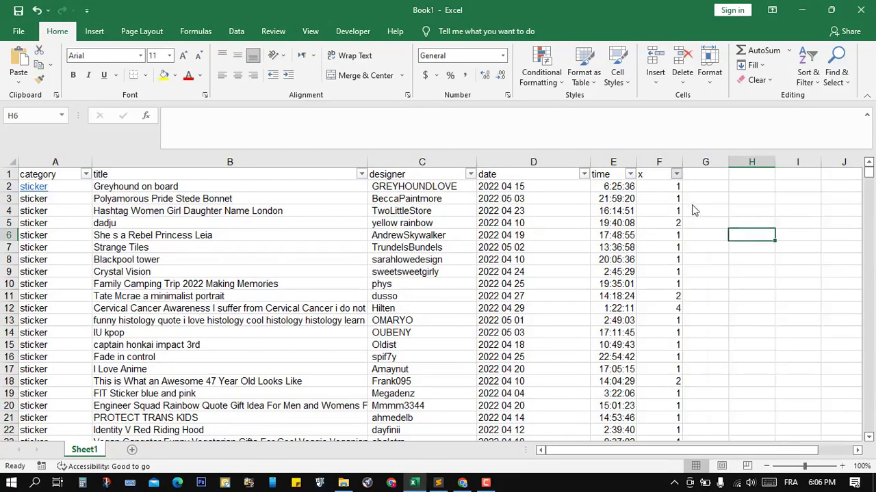
click(724, 198)
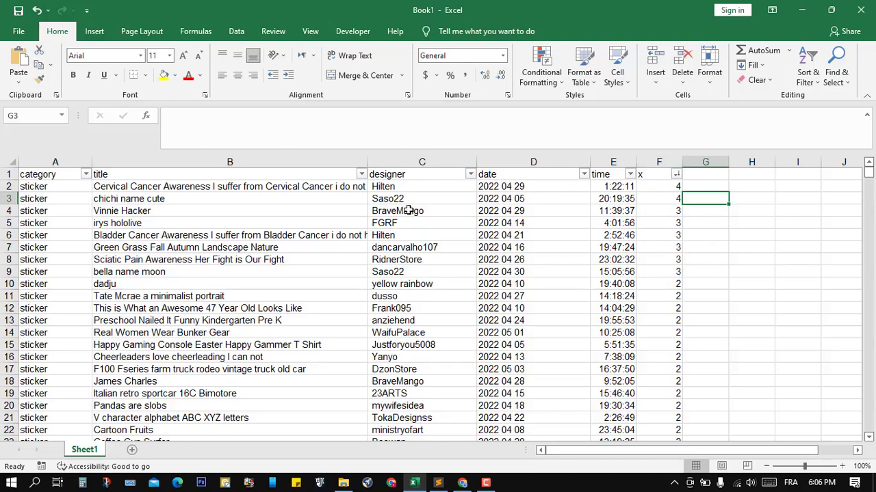
Step: Examine the designer names at the head of the sorted table to see which designers occur most often
click(404, 190)
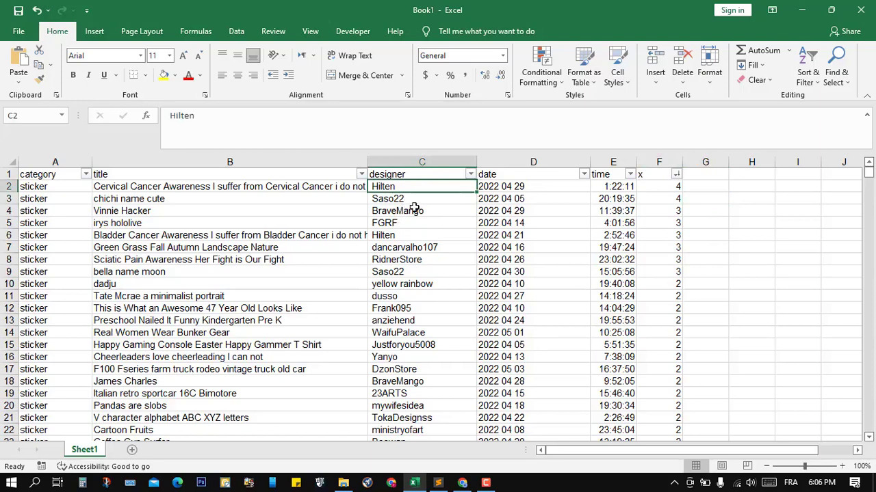
click(402, 200)
click(414, 212)
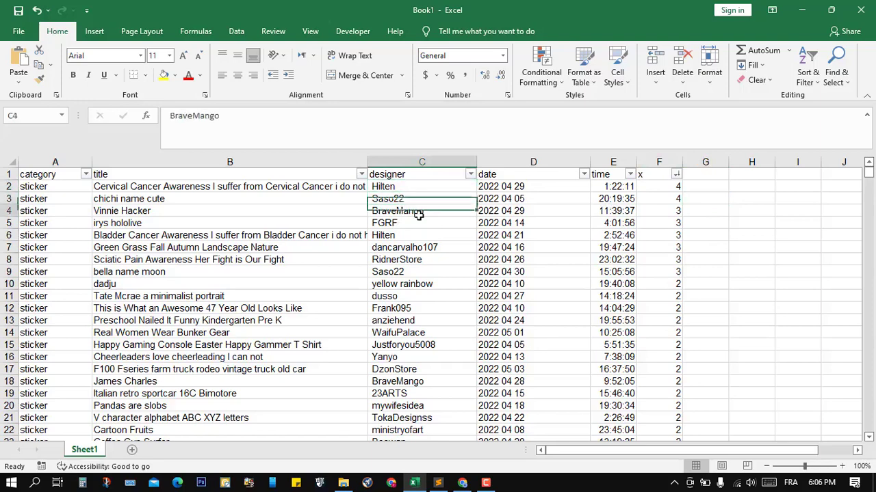
click(421, 227)
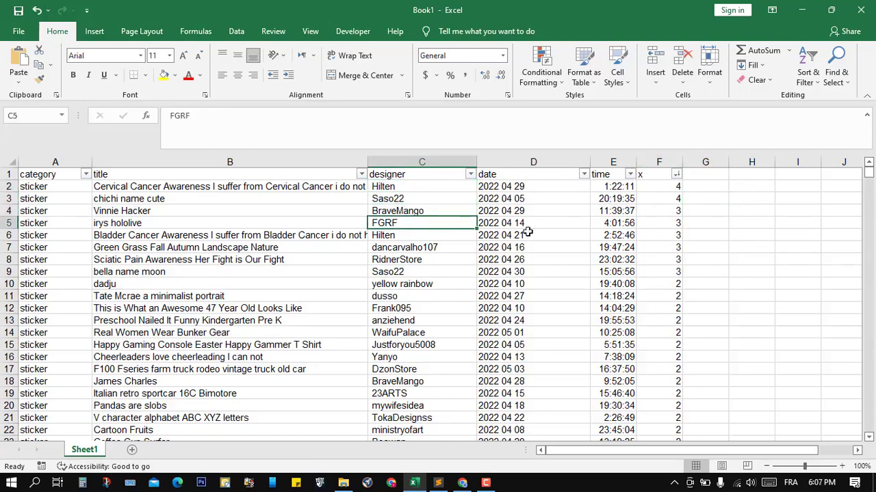
scroll(433, 293, down, 4)
scroll(432, 301, up, 4)
click(415, 189)
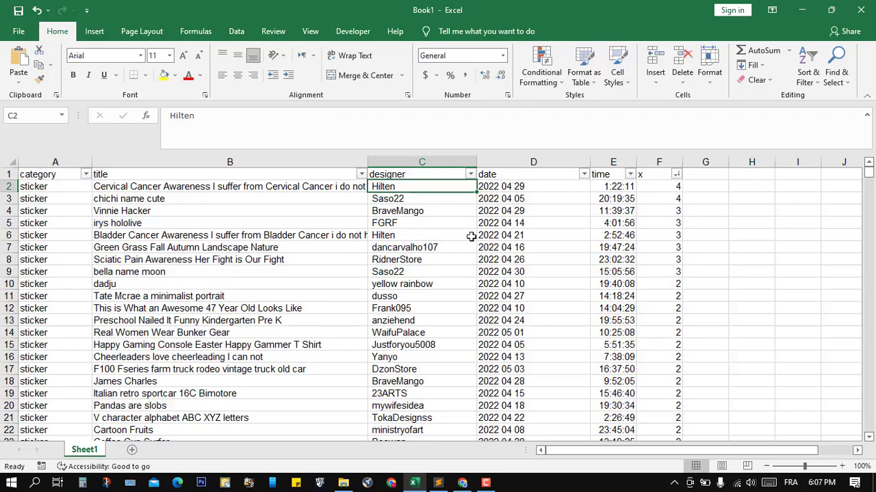
click(404, 248)
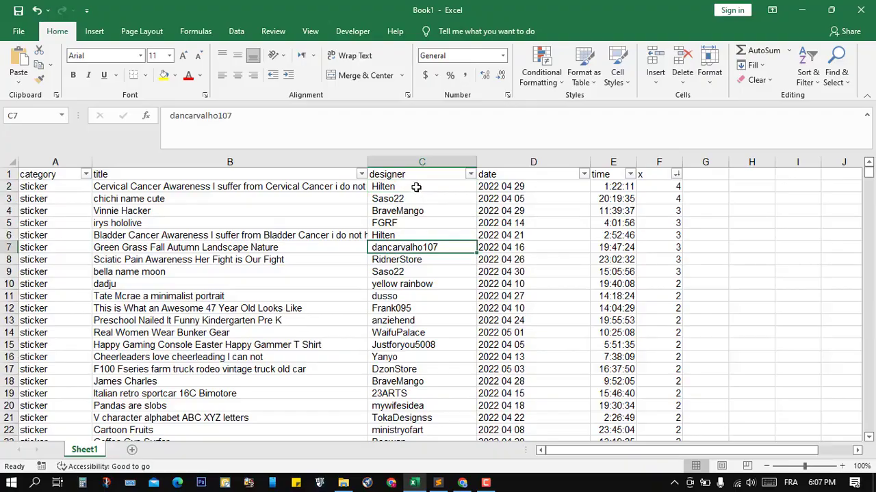
Step: Copy the designer cells C2:C513 and switch to the Duplicate Word Finder page in Chrome
drag(416, 187, 441, 421)
key(ctrl+c)
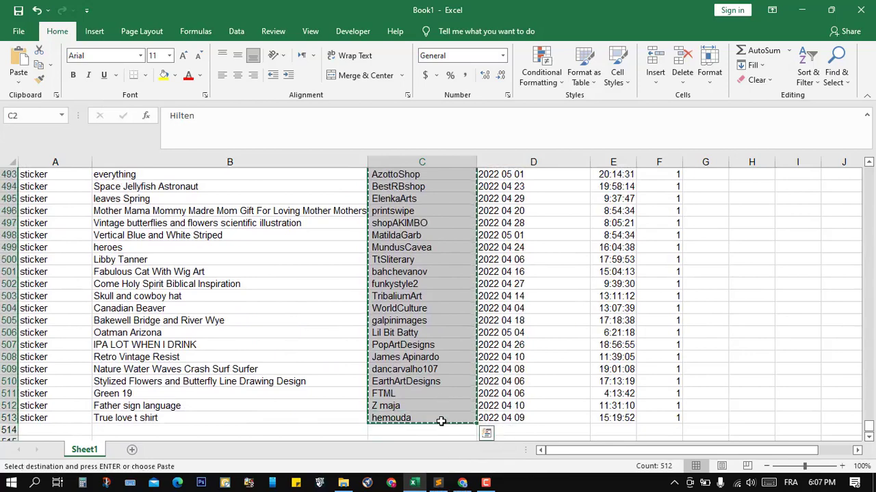
click(454, 484)
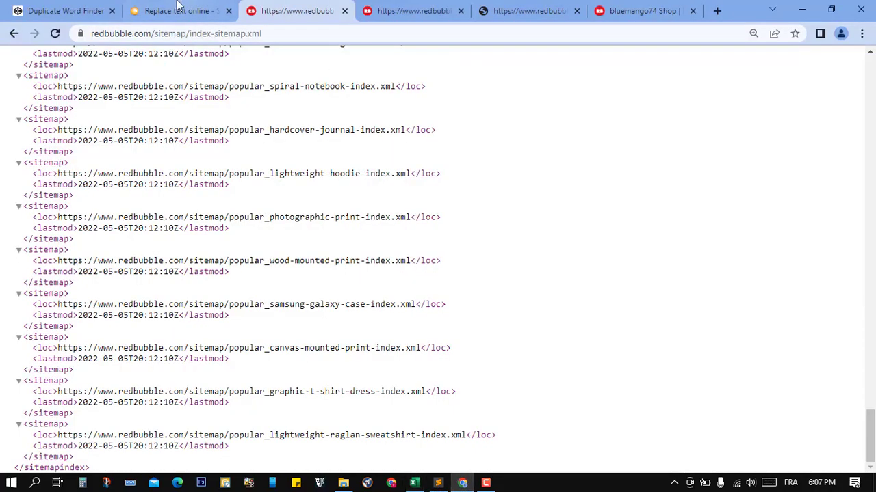
click(75, 10)
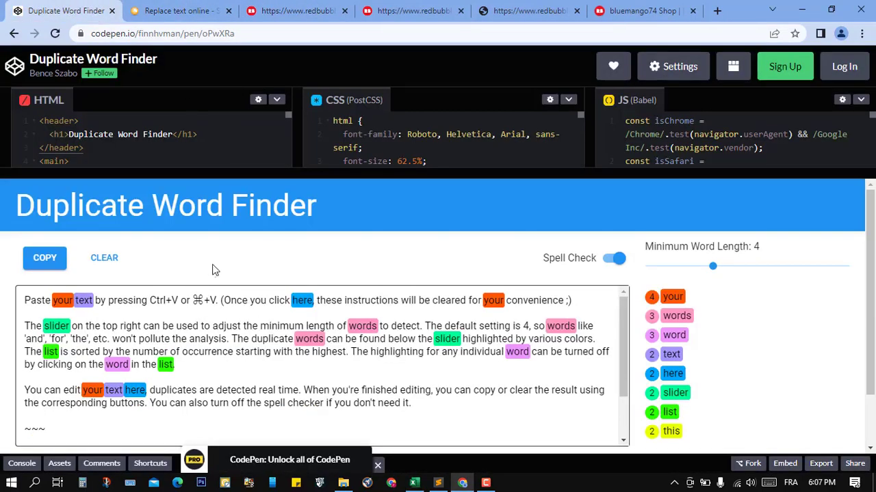
Step: Replace the sample text in the Duplicate Word Finder with the copied designer list
scroll(212, 270, down, 1)
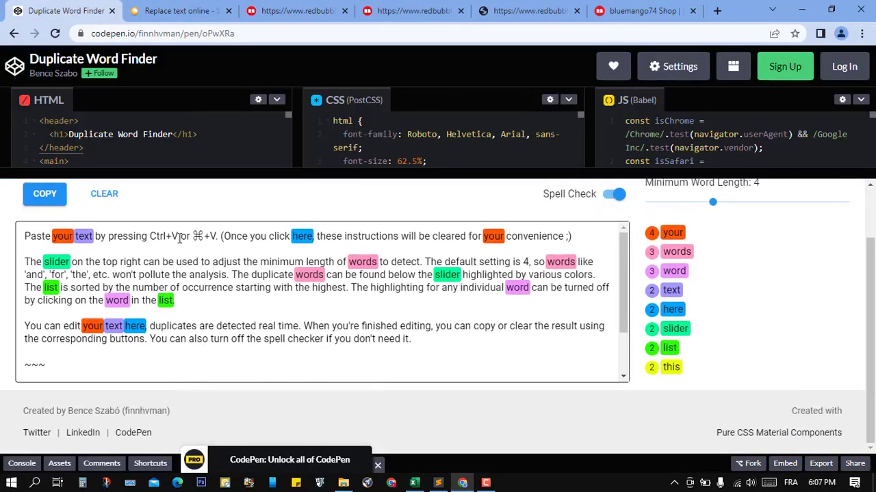
scroll(162, 267, down, 1)
scroll(162, 267, up, 1)
scroll(202, 301, down, 1)
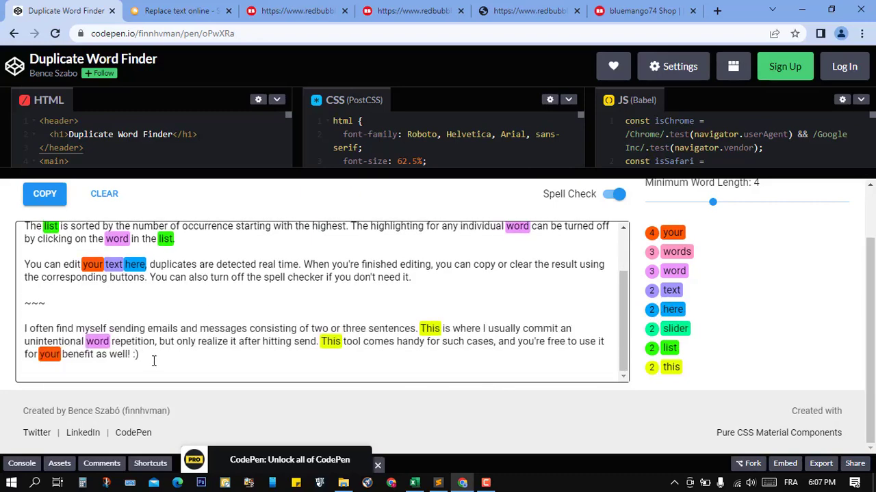
key(ctrl+a)
key(Delete)
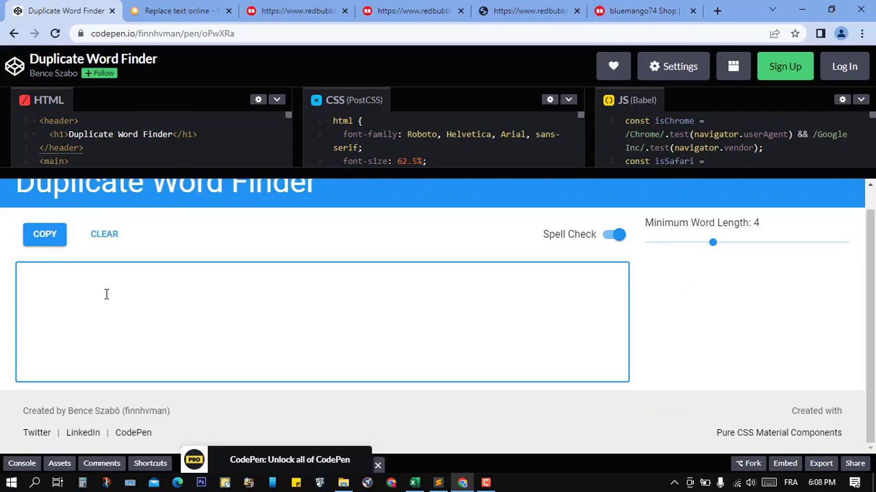
key(ctrl+v)
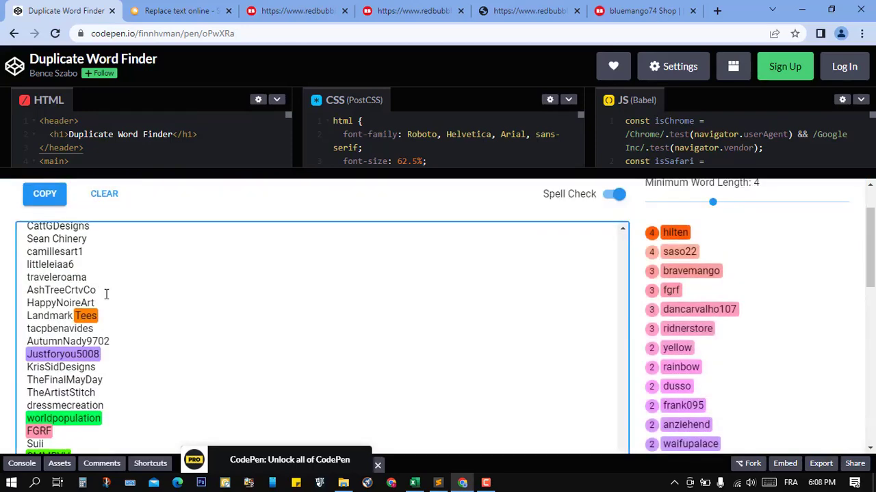
click(196, 200)
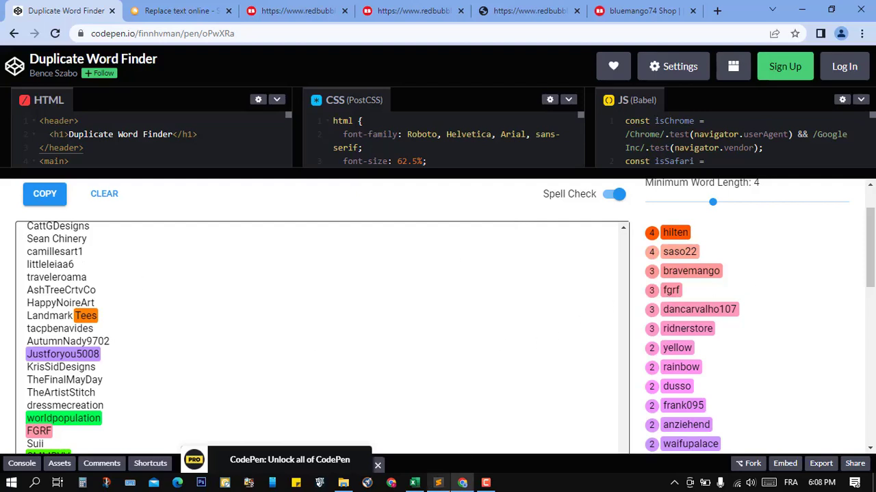
Step: Compare the sorted designer counts in Excel with the duplicates highlighted in Chrome's Duplicate Word Finder
click(414, 483)
scroll(606, 284, up, 20)
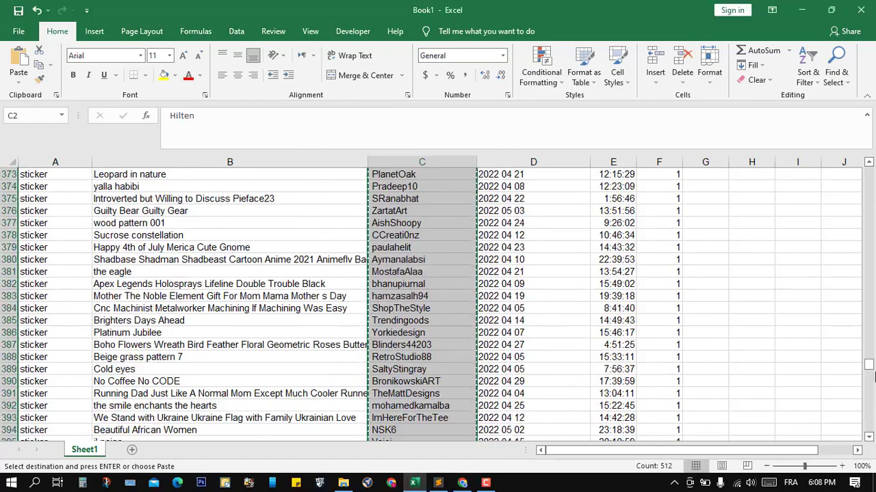
mouse_move(870, 366)
mouse_down()
mouse_move(870, 308)
mouse_move(870, 363)
mouse_up()
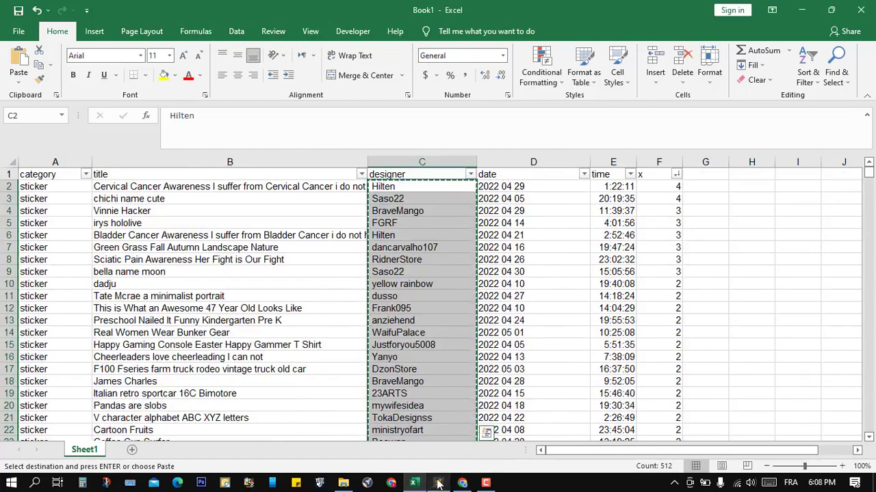
click(462, 482)
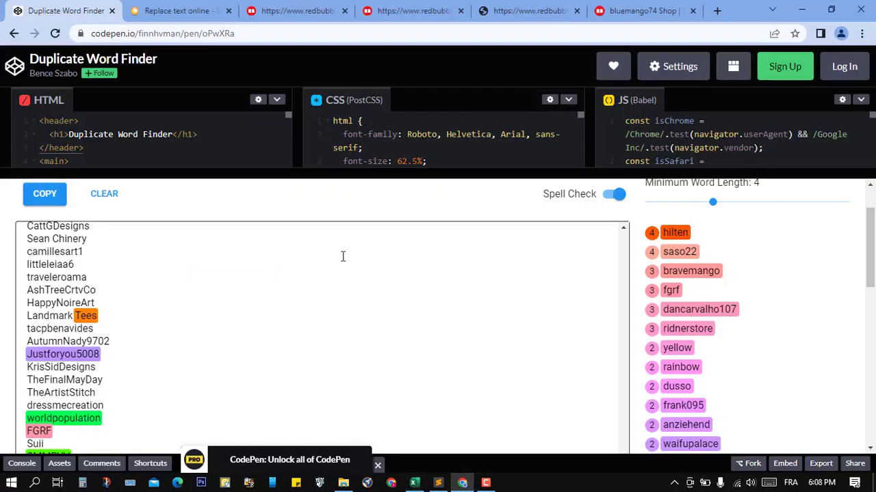
scroll(335, 267, down, 15)
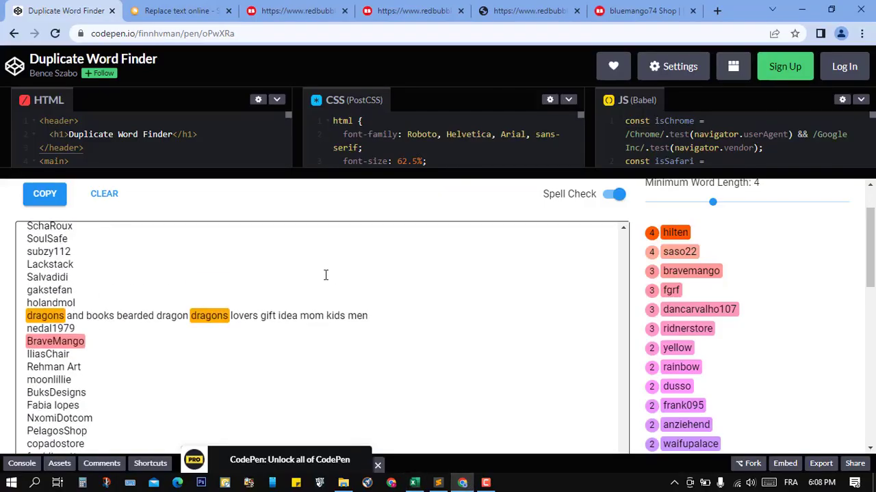
scroll(326, 275, down, 15)
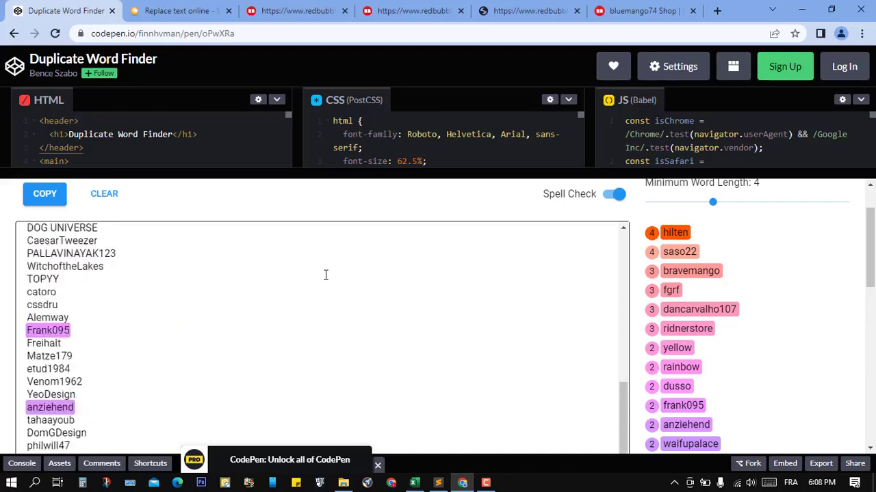
Step: Copy the top duplicate entry "4 hilten" from the Duplicate Word Finder and replace the input data on the Replace text online page with it
scroll(325, 275, up, 1)
drag(661, 232, 689, 238)
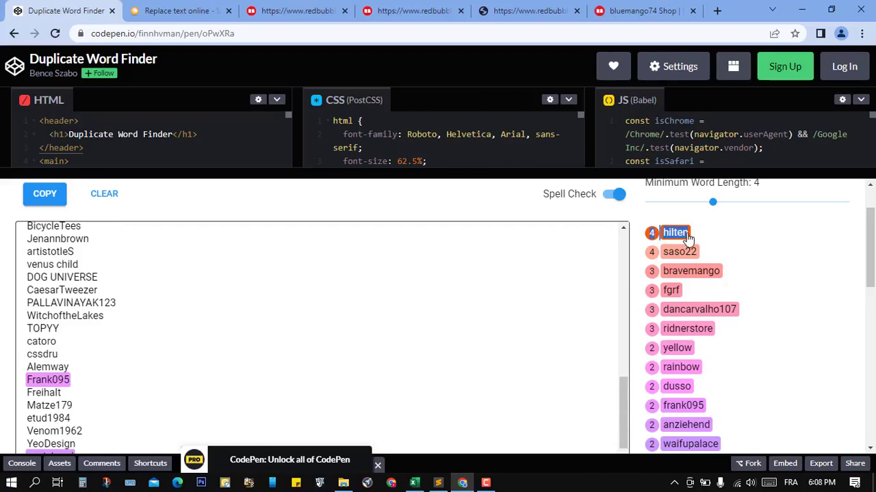
click(298, 10)
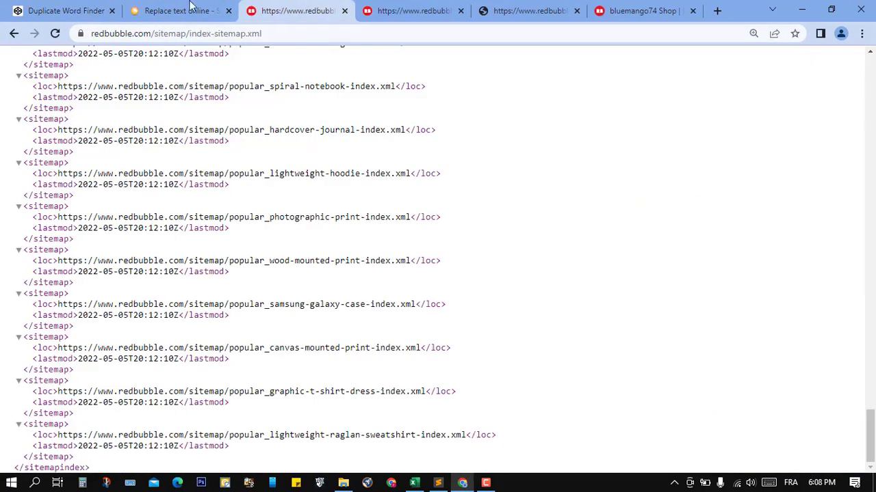
click(177, 10)
drag(476, 139, 386, 104)
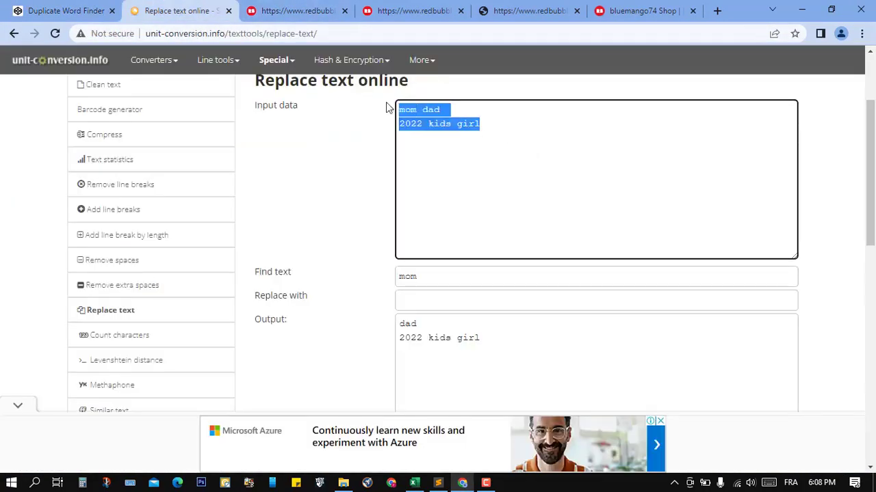
key(ctrl+v)
Step: Take only the designer name from the pasted entry and search the new_works_00003.xml sitemap page for "hilten"
double_click(418, 110)
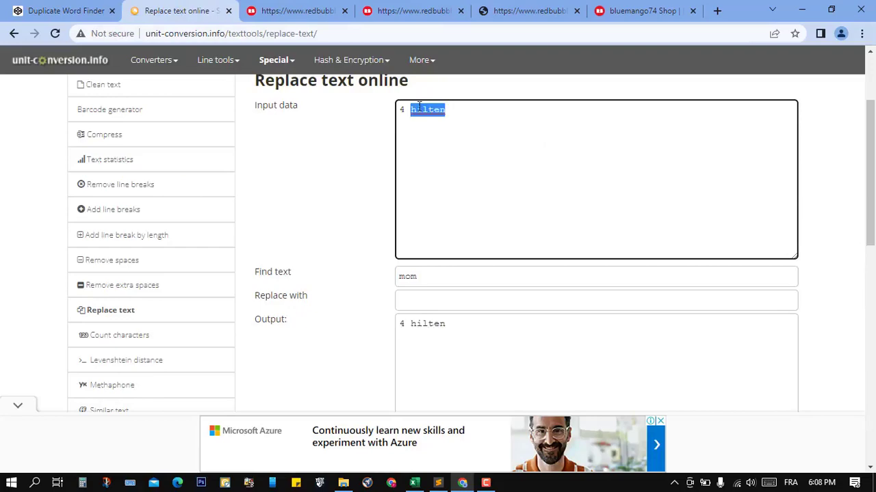
click(280, 10)
click(403, 11)
click(531, 8)
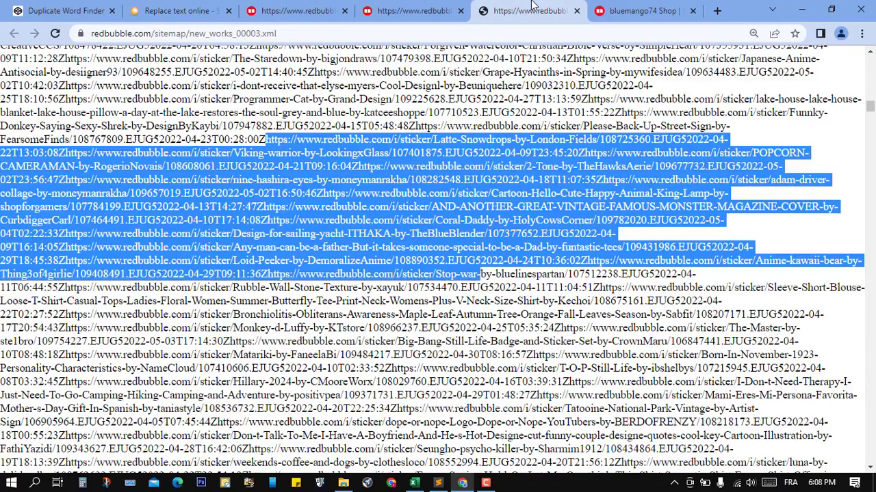
click(833, 169)
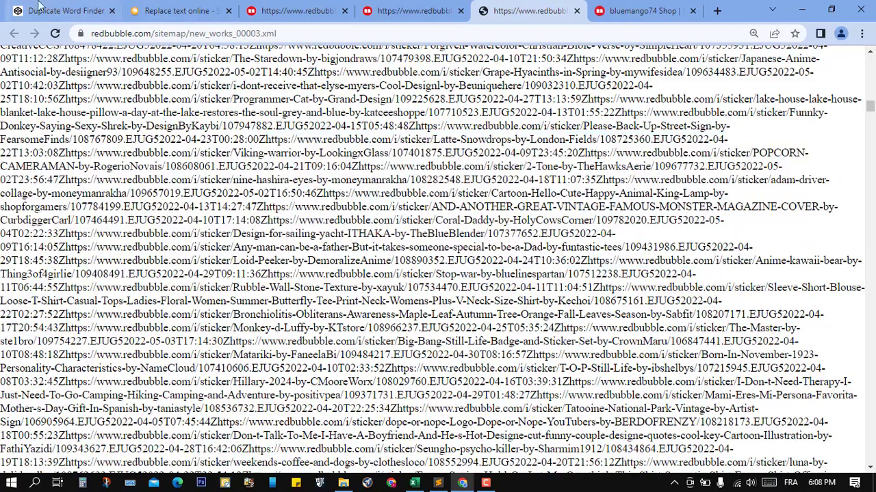
key(ctrl+f)
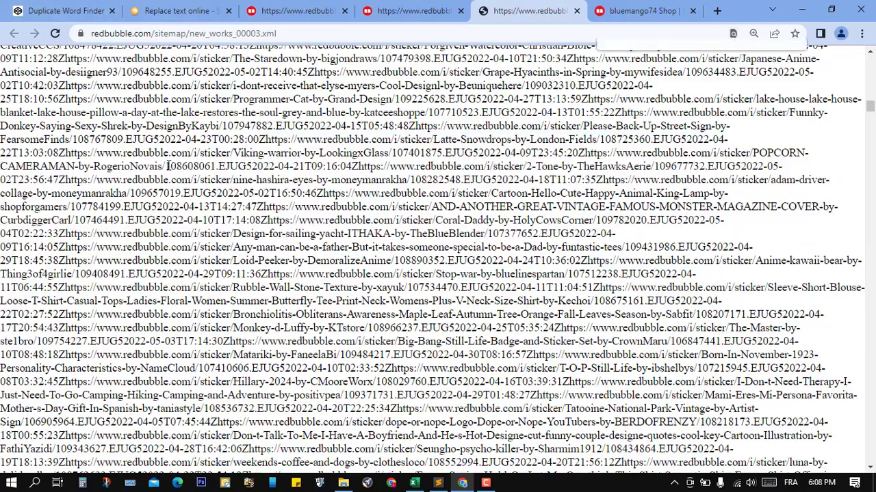
text(hilten)
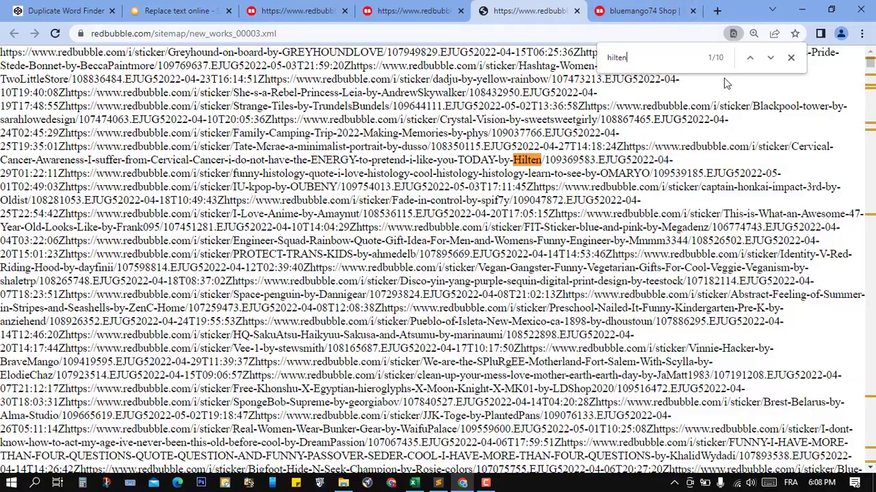
scroll(759, 143, down, 10)
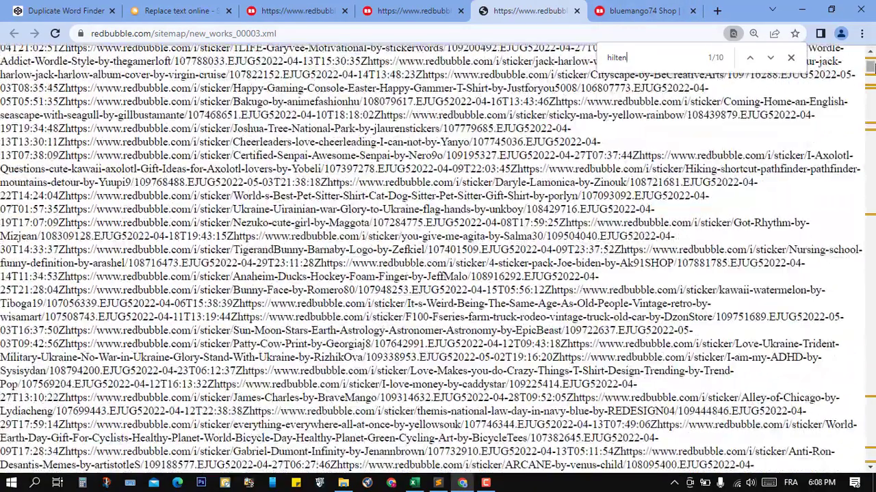